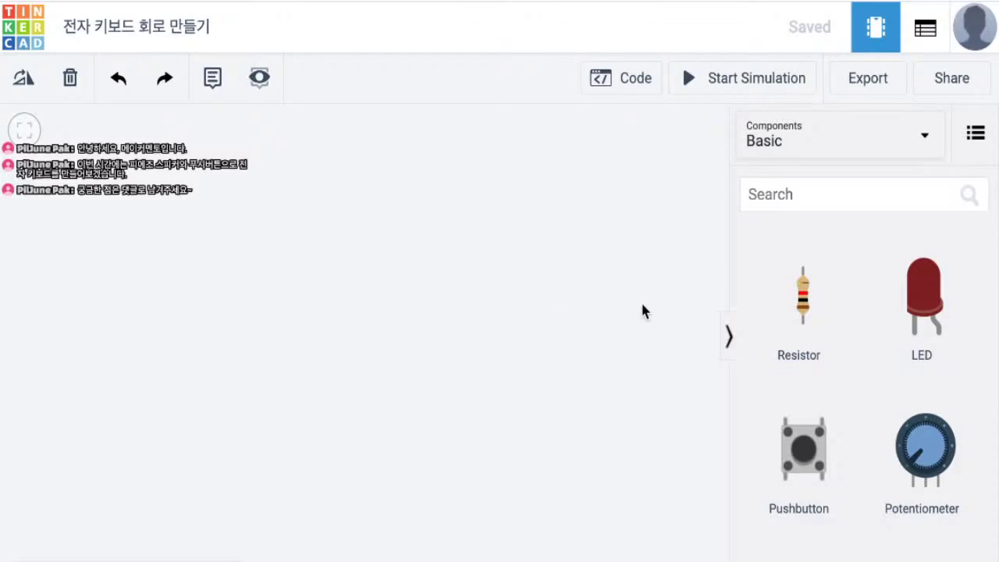
- Place an Arduino Uno R3 in the workspace and a small breadboard beside it
scroll(836, 365, "down", 5)
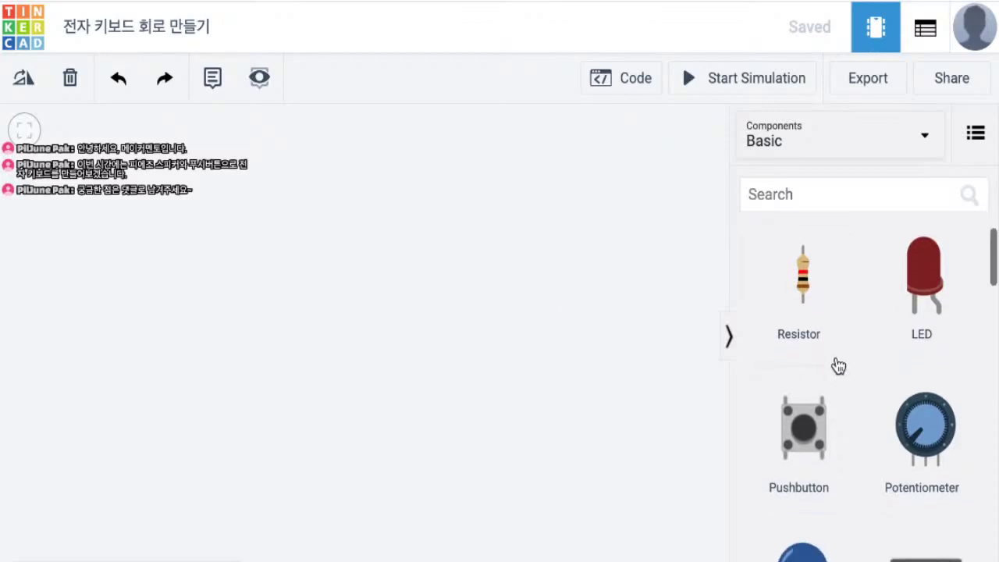
scroll(839, 365, "down", 10)
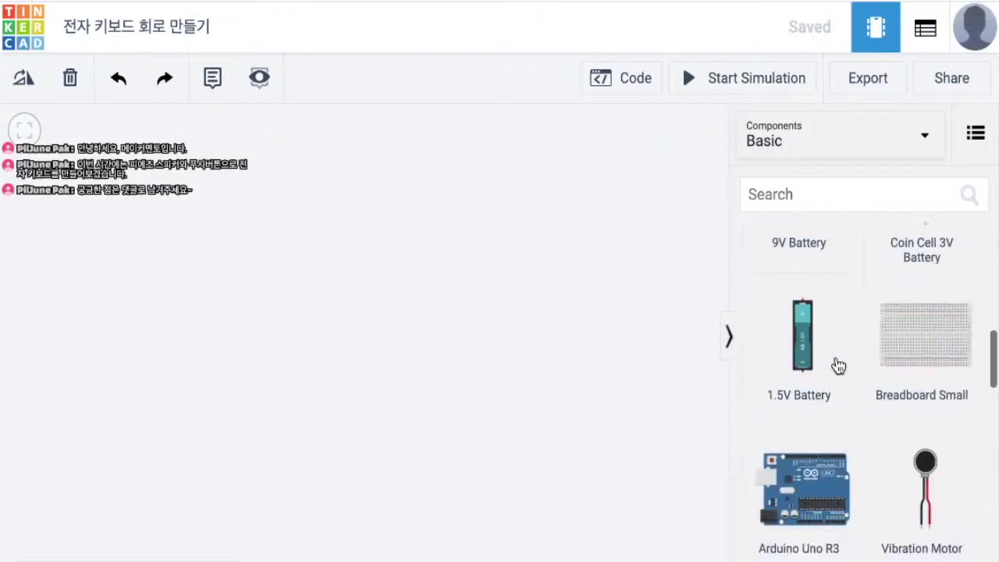
left_click_drag(804, 379, 313, 320)
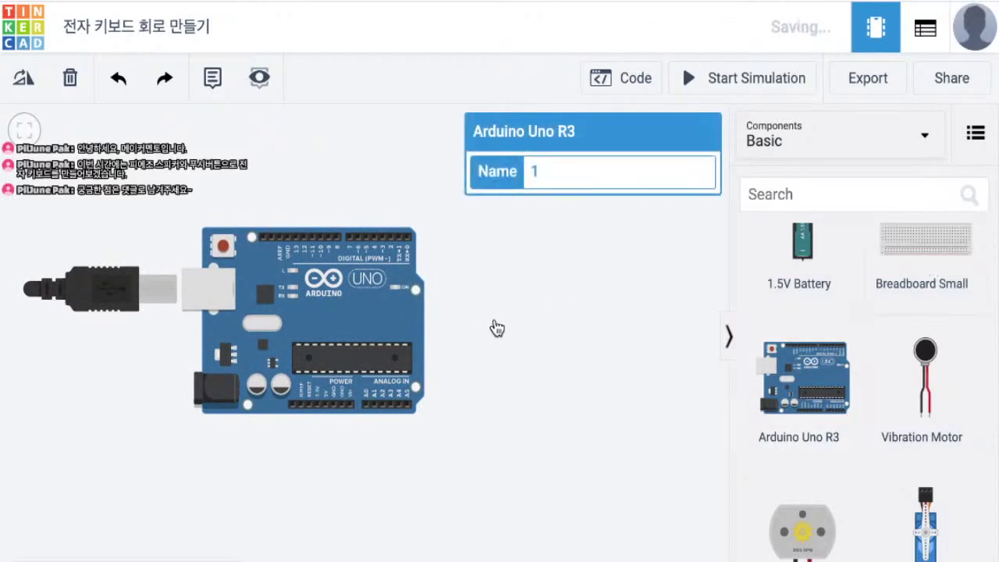
left_click_drag(495, 323, 576, 328)
left_click_drag(420, 164, 399, 181)
scroll(399, 181, "up", 3)
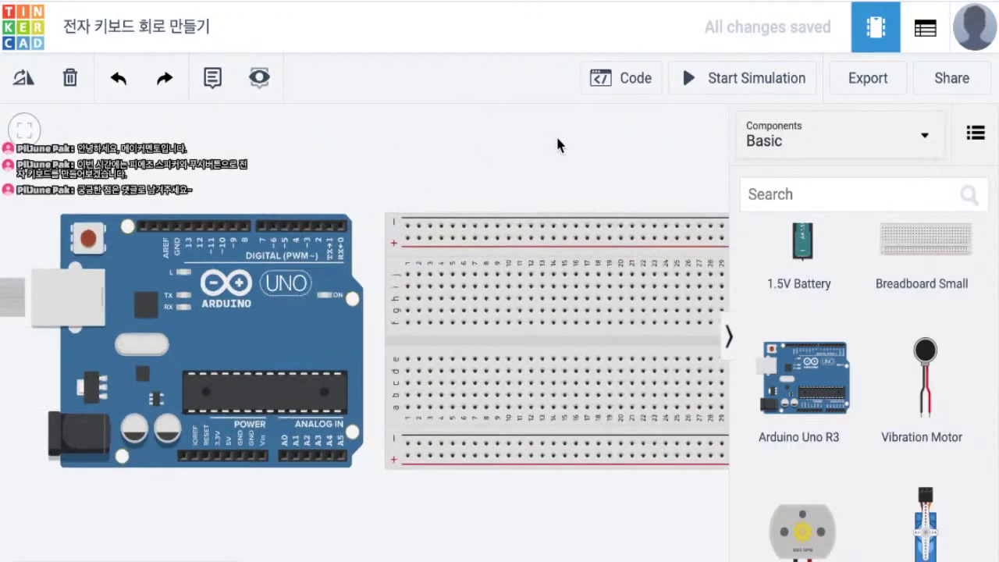
left_click_drag(557, 145, 529, 144)
- Add a piezo to the upper half of the breadboard with its legs in columns 1 and 6
scroll(933, 332, "down", 5)
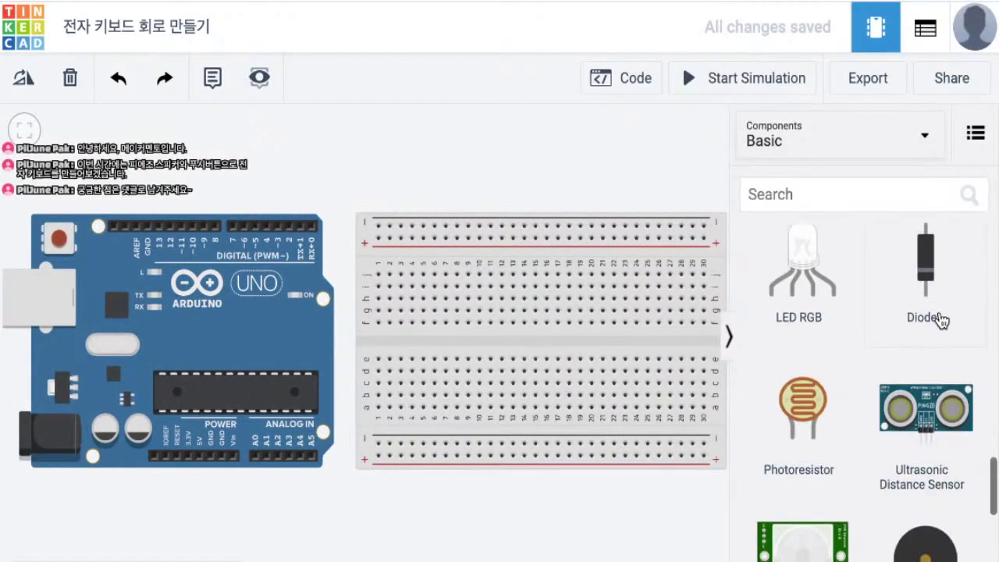
scroll(937, 328, "down", 2)
left_click_drag(921, 341, 408, 295)
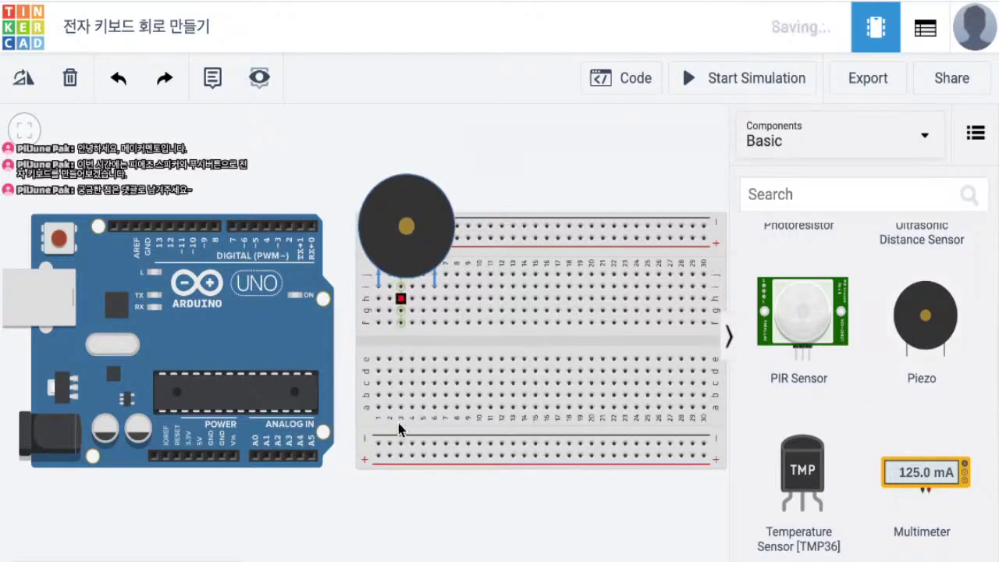
left_click(431, 159)
left_click_drag(423, 227, 423, 241)
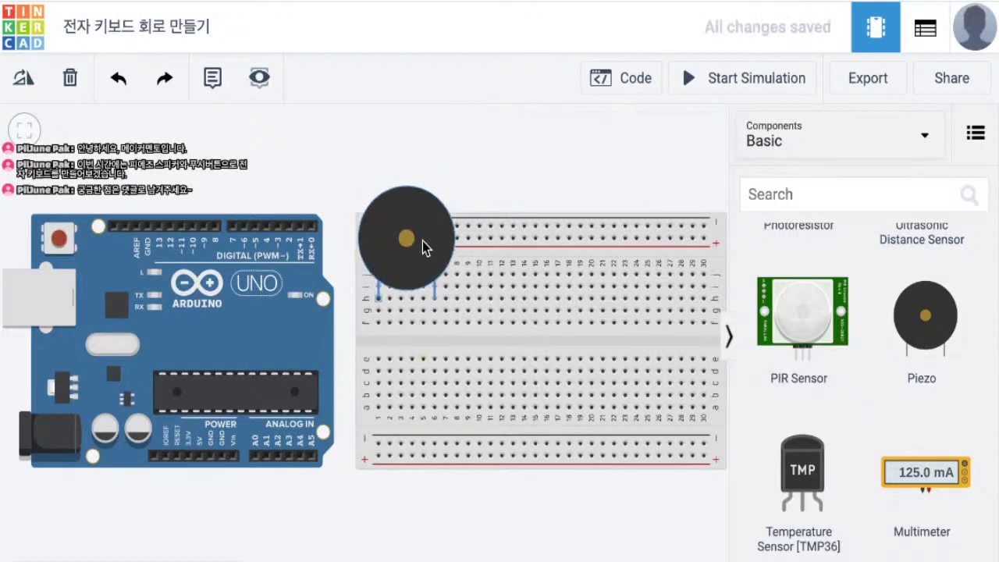
- Place a pushbutton across the breadboard's centre gap in columns 7 to 9
scroll(894, 337, "up", 3)
scroll(894, 337, "up", 10)
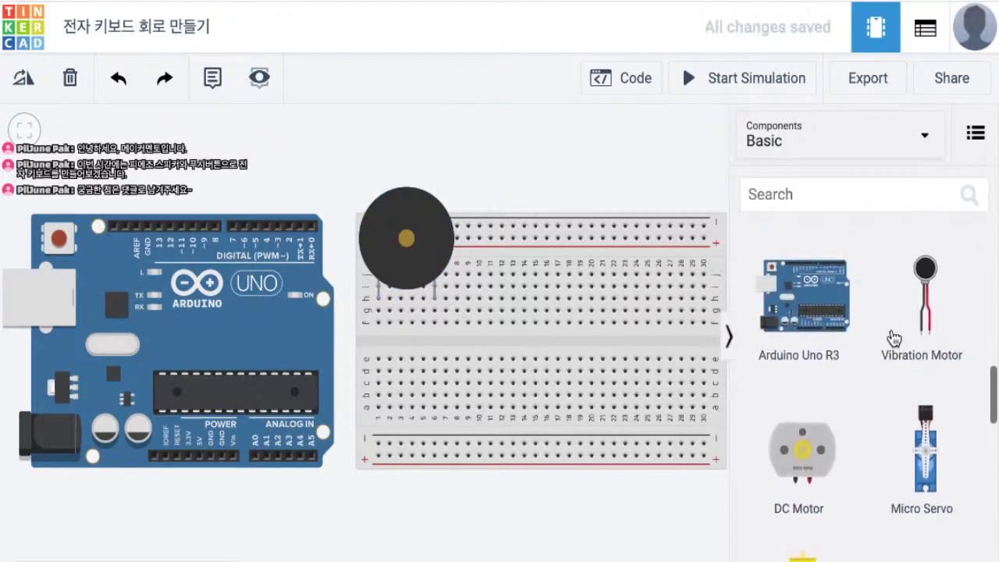
scroll(894, 337, "up", 3)
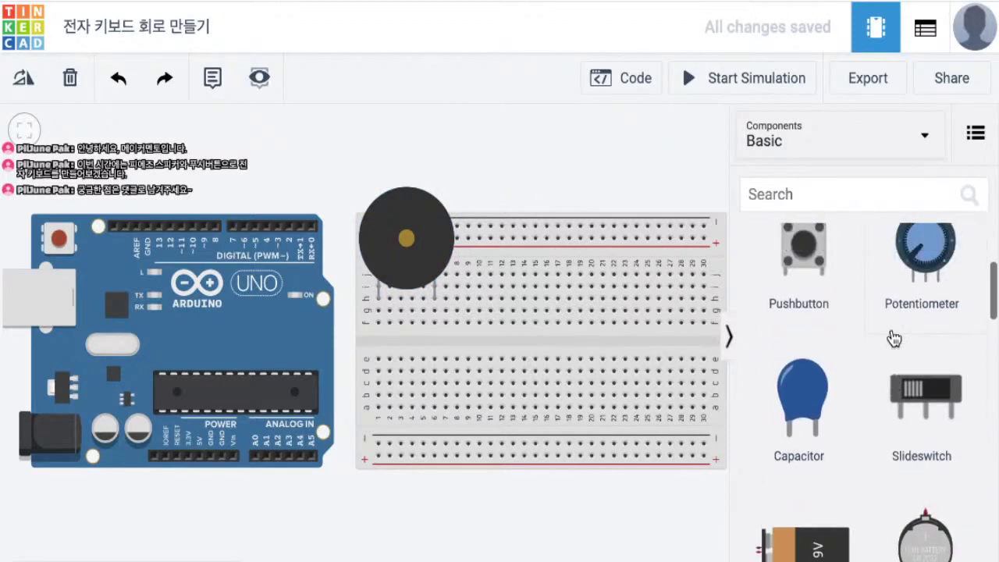
left_click_drag(808, 353, 456, 353)
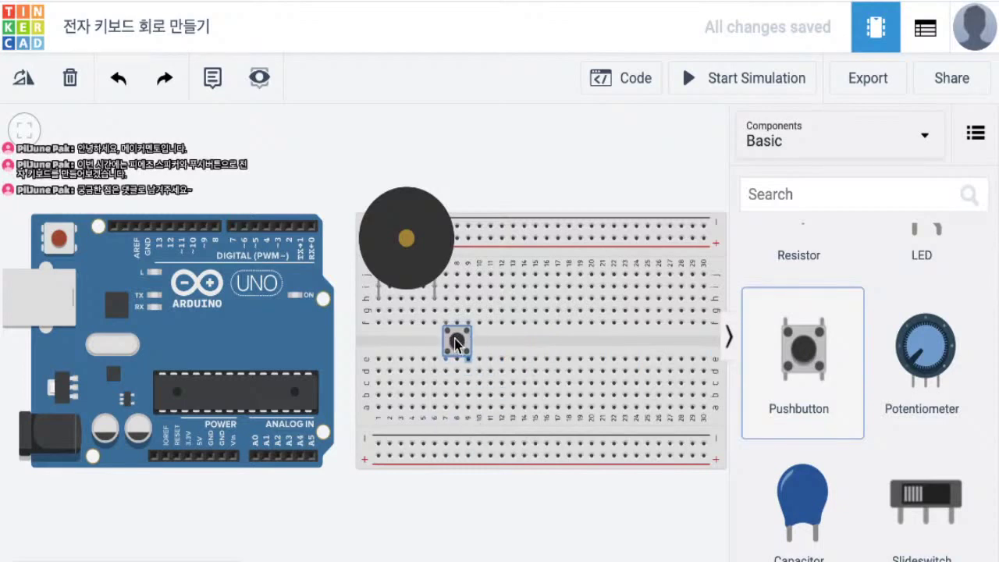
left_click(454, 339)
left_click(458, 338)
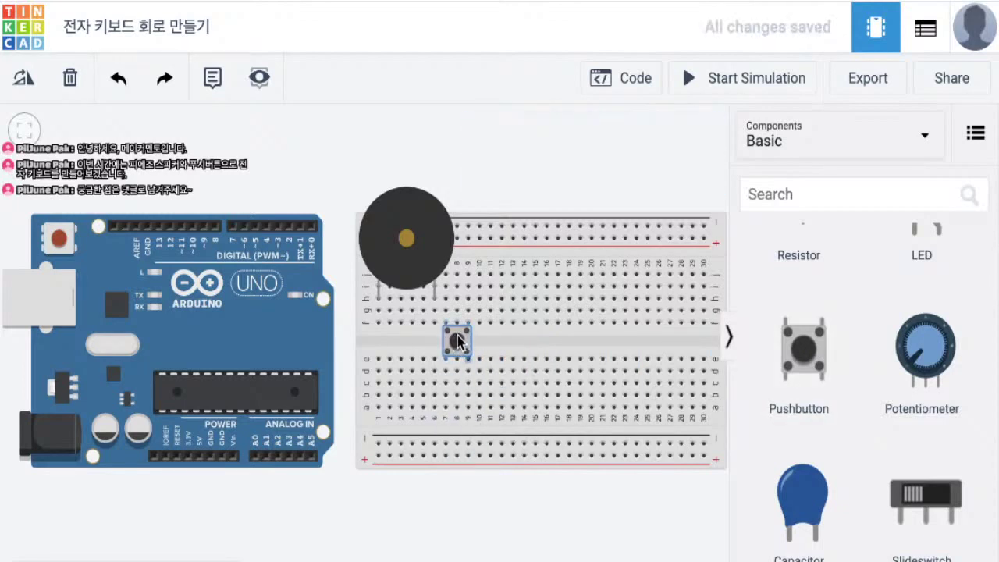
- Duplicate the pushbutton seven times in a row along the centre gap, filling columns 10 to 30
key("ctrl+c")
key("ctrl+v")
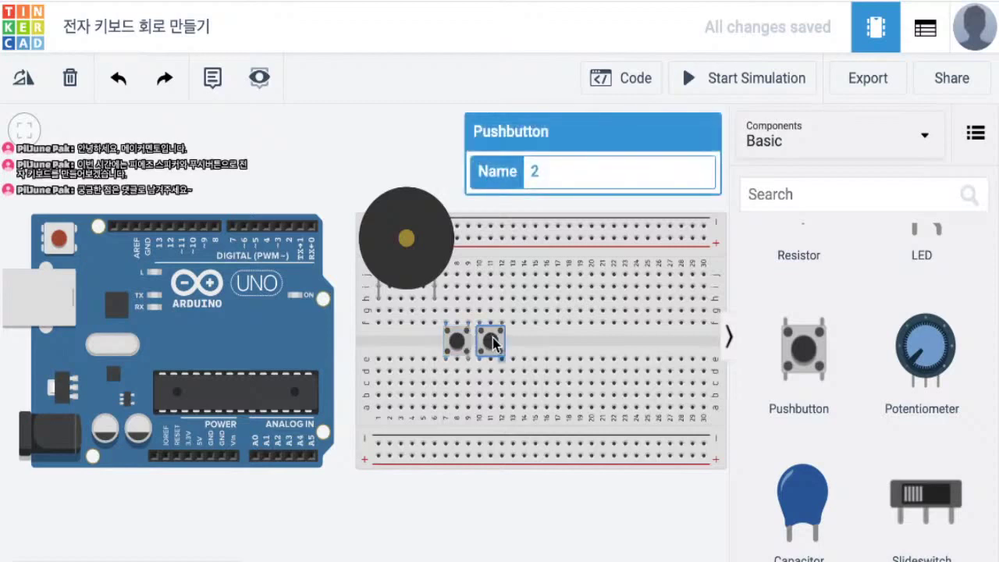
key("ctrl+v")
key("ctrl+v")
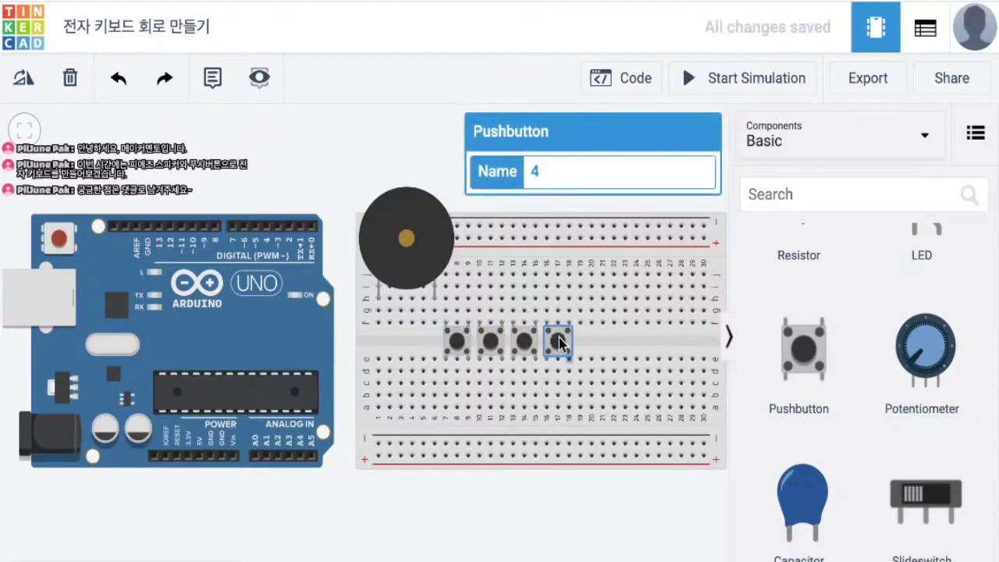
key("ctrl+v")
key("ctrl+v")
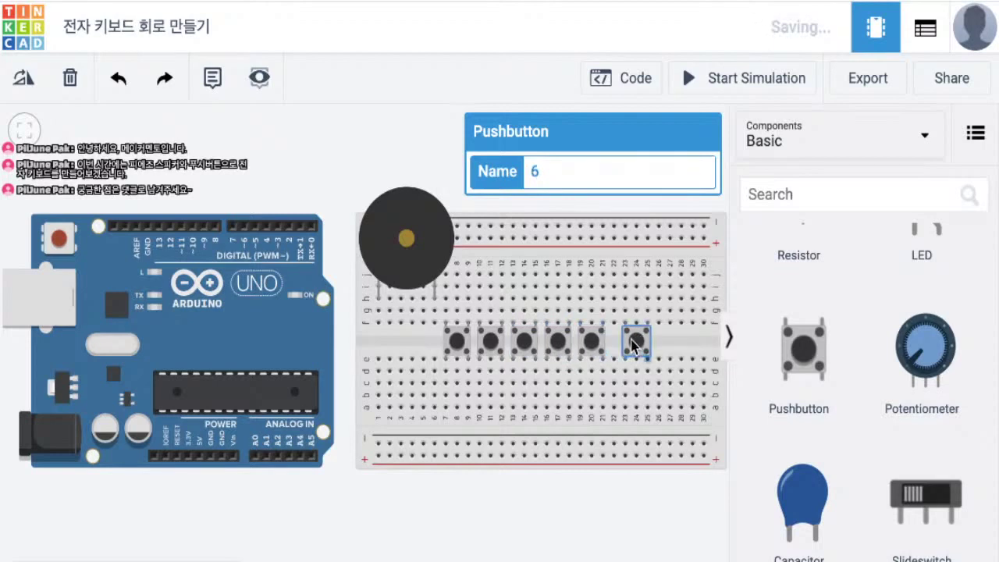
key("ctrl+v")
key("ctrl+v")
left_click(394, 157)
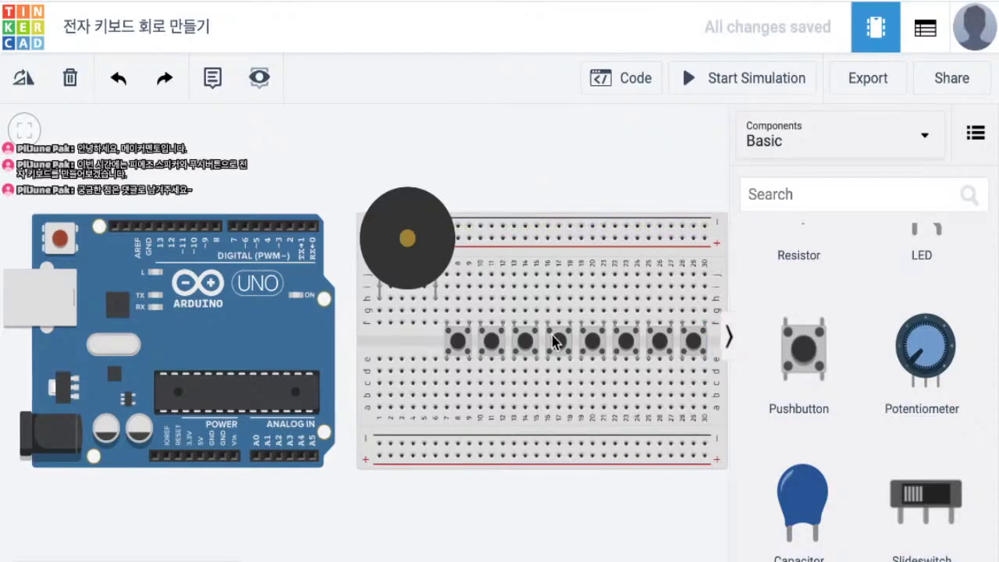
left_click_drag(568, 185, 579, 154)
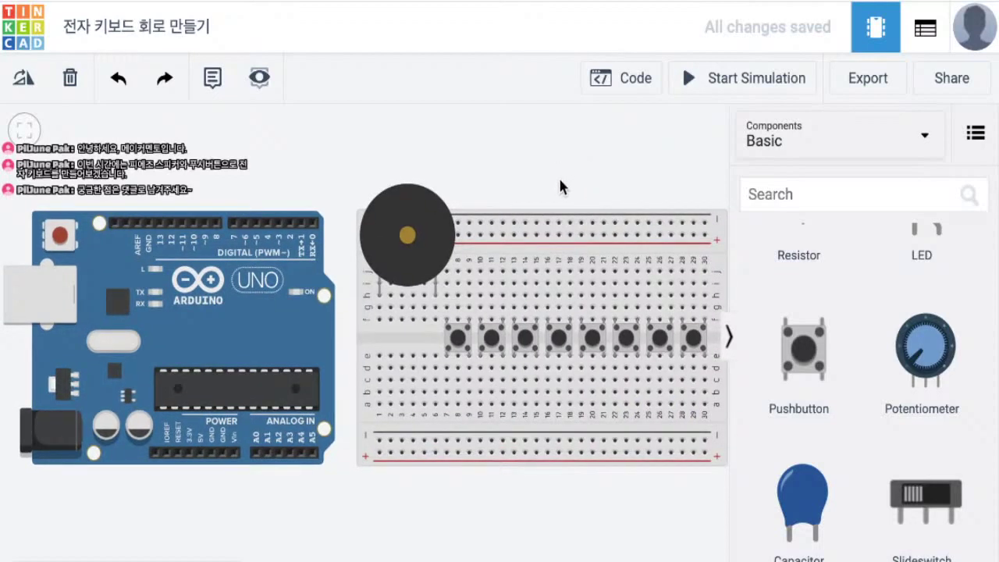
- Wire the Arduino's 5V pin to the breadboard's lower positive rail, routing the wire below the board
left_click(200, 455)
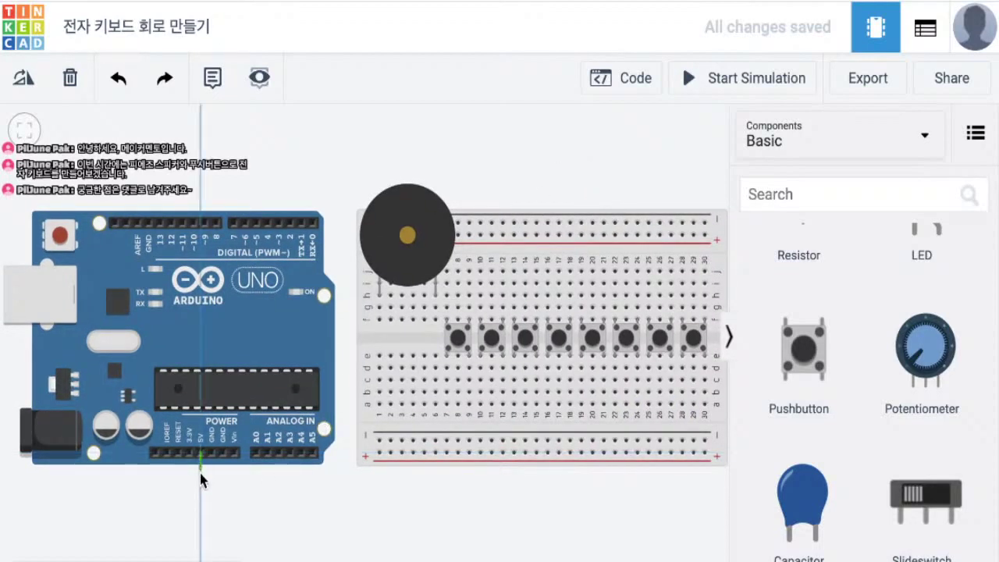
left_click(200, 472)
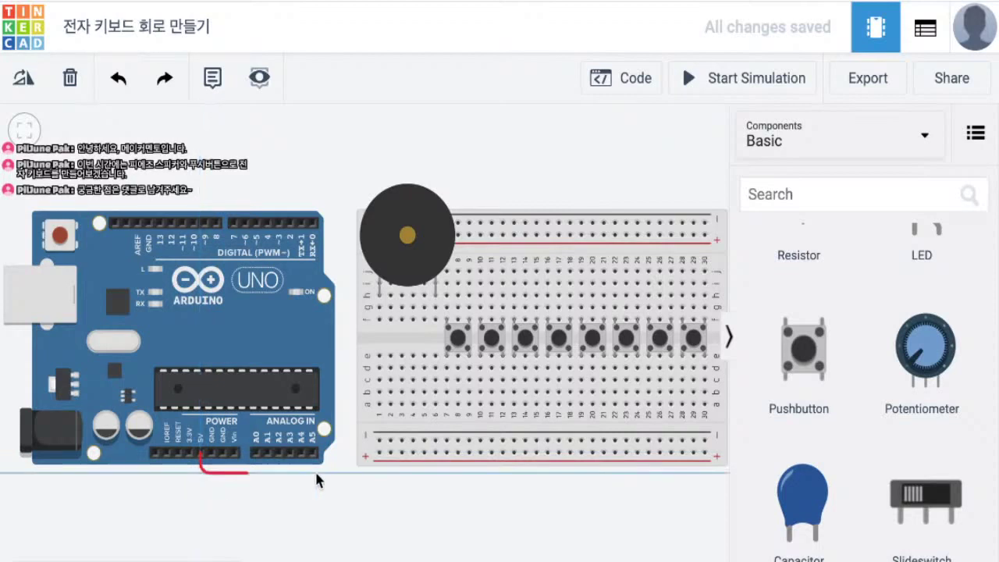
left_click(376, 473)
left_click(378, 452)
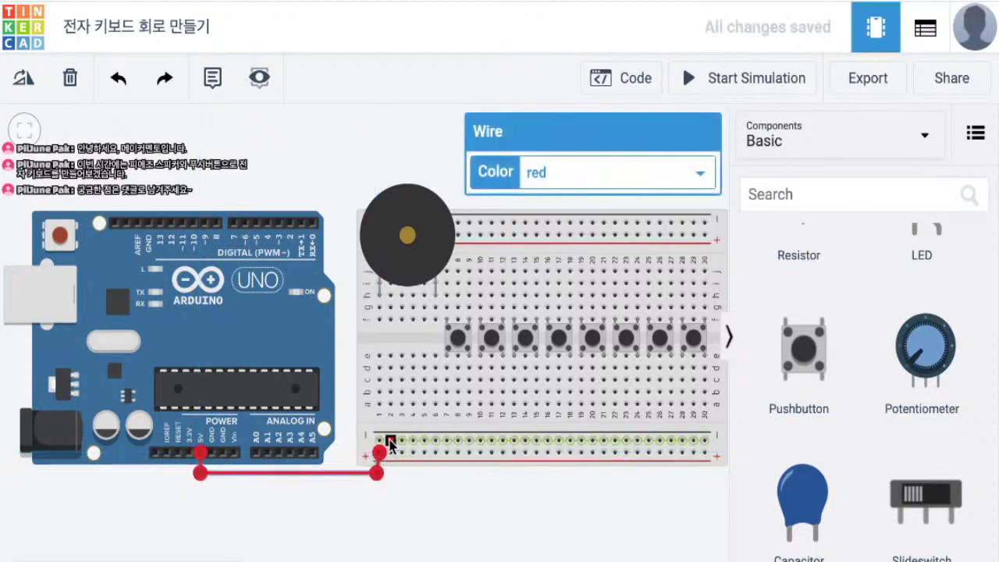
- Wire the breadboard's lower negative rail to the Arduino's GND pin, routing it below the 5V wire
left_click(390, 443)
left_click(390, 483)
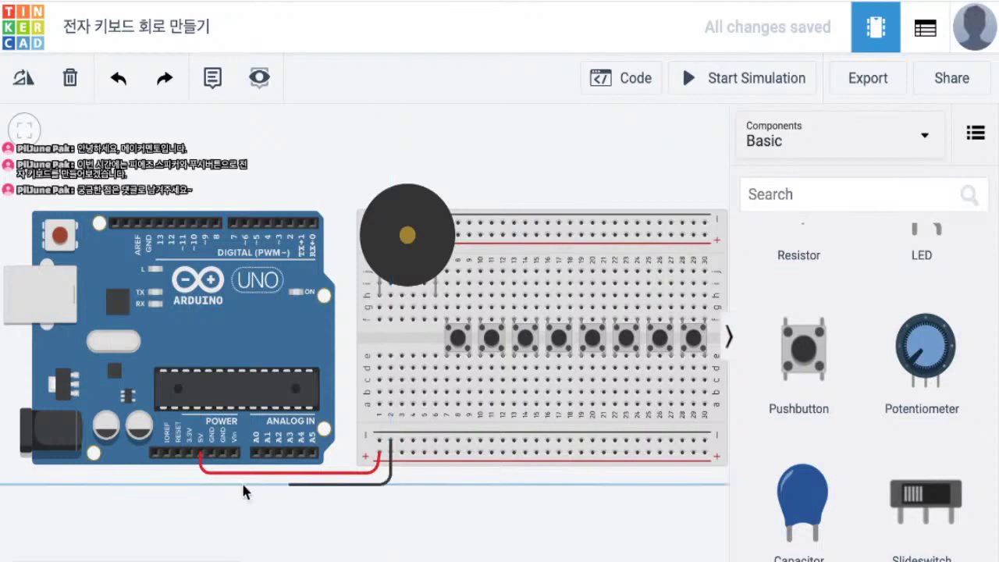
left_click(213, 485)
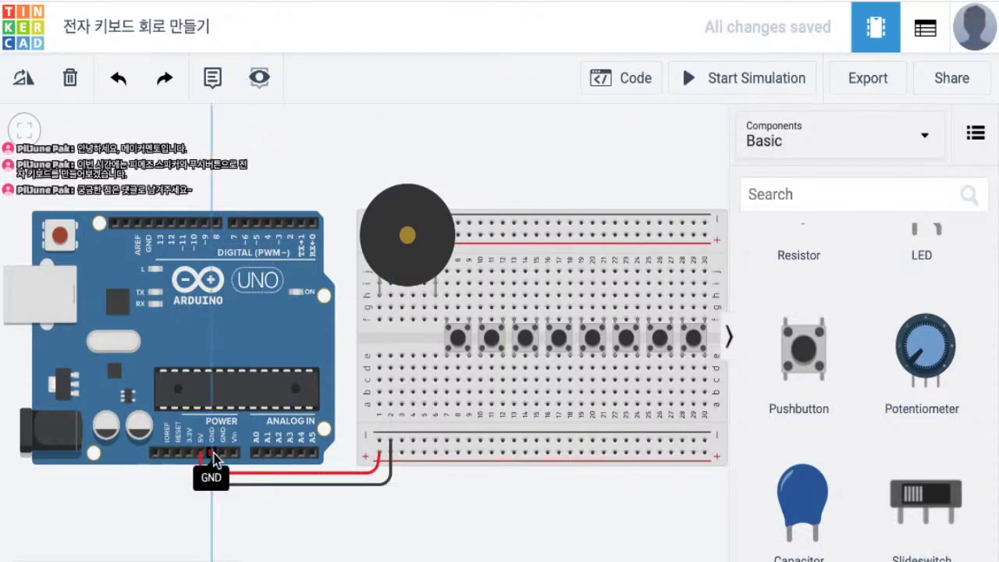
left_click(214, 458)
left_click(459, 492)
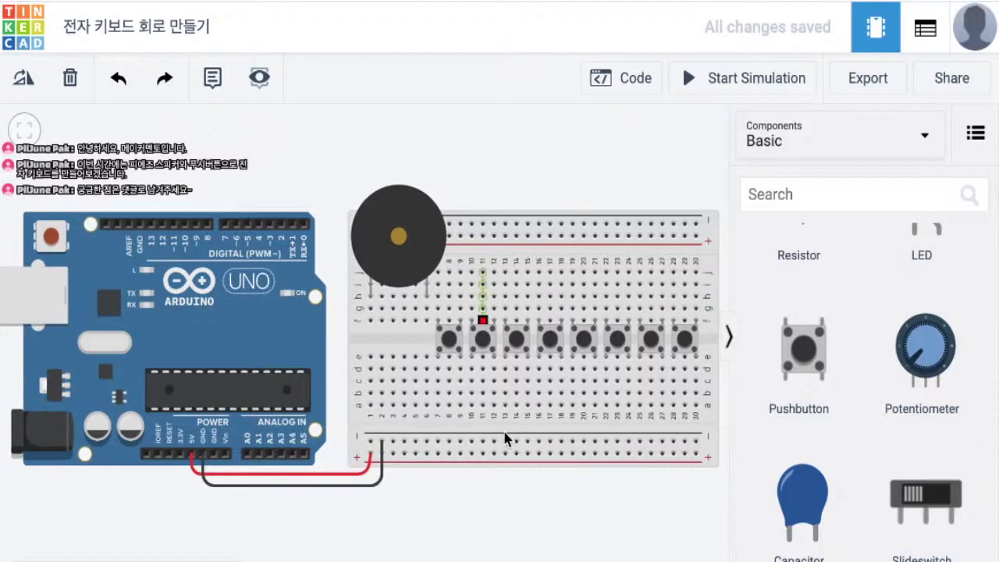
left_click(370, 456)
left_click(458, 492)
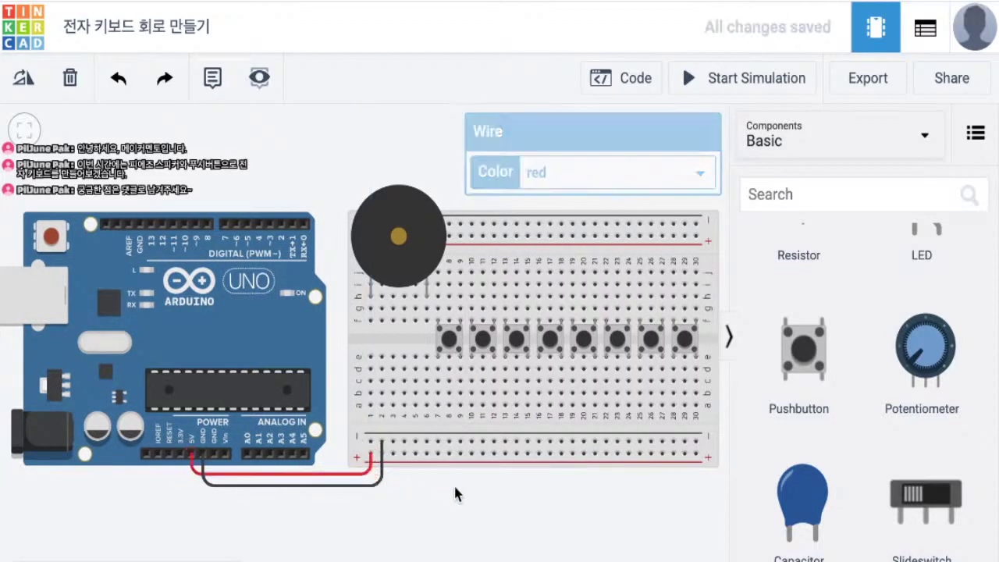
- Wire the lower positive rail to column 7, under the first pushbutton's lower leg
scroll(812, 361, "up", 2)
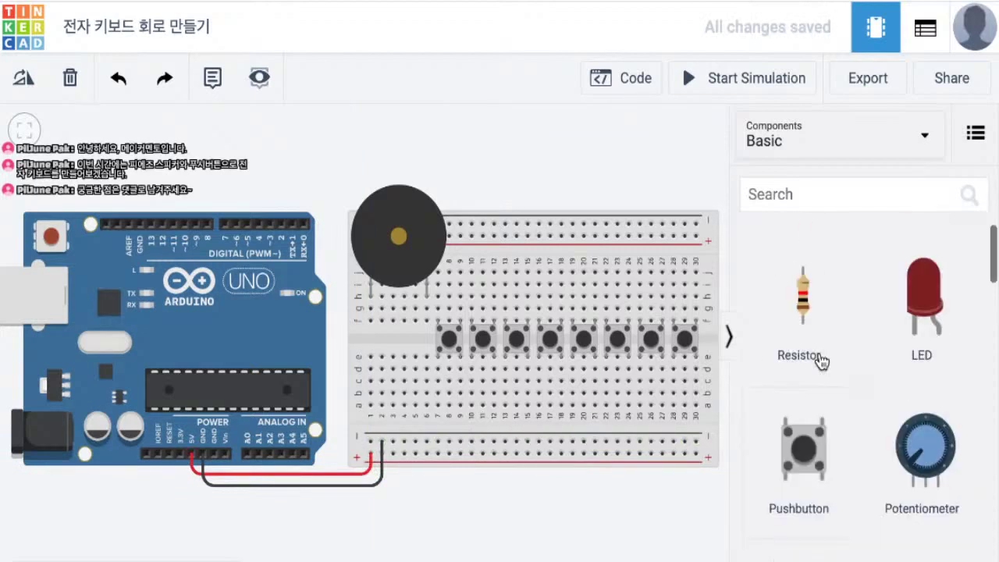
left_click(438, 454)
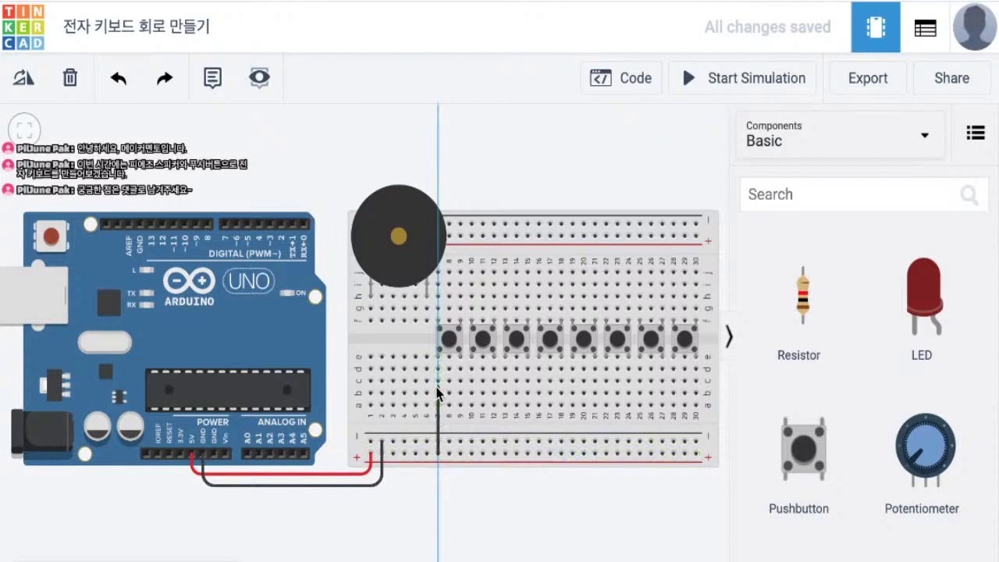
left_click(438, 382)
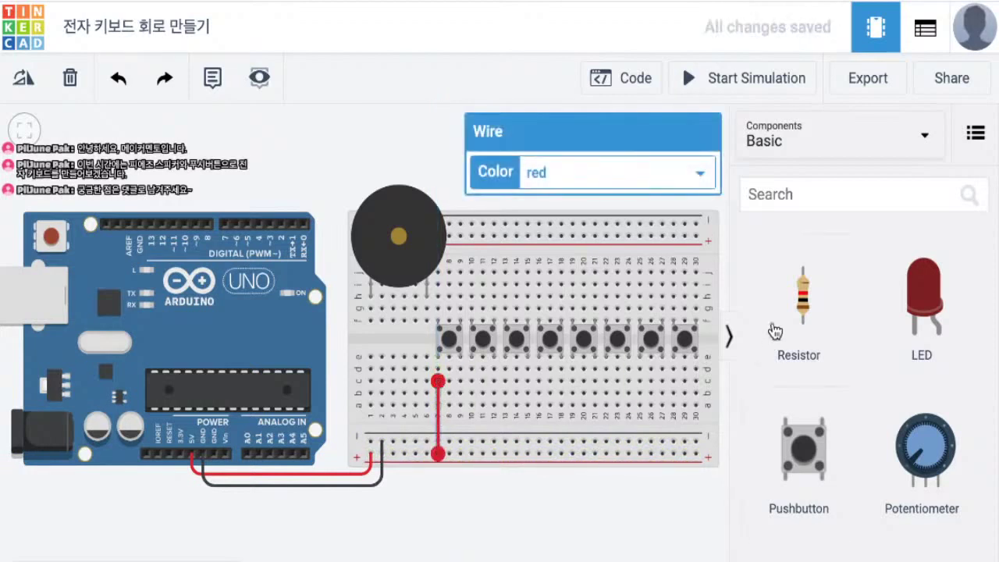
- Place a resistor from column 9 to the lower negative rail and set its resistance to 10 kΩ
left_click_drag(776, 330, 466, 428)
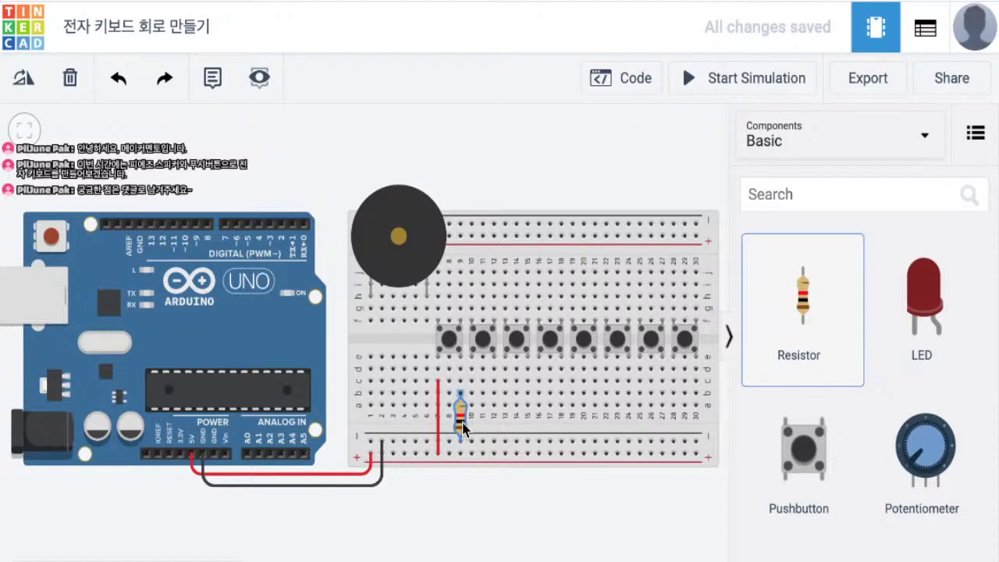
left_click_drag(461, 425, 467, 426)
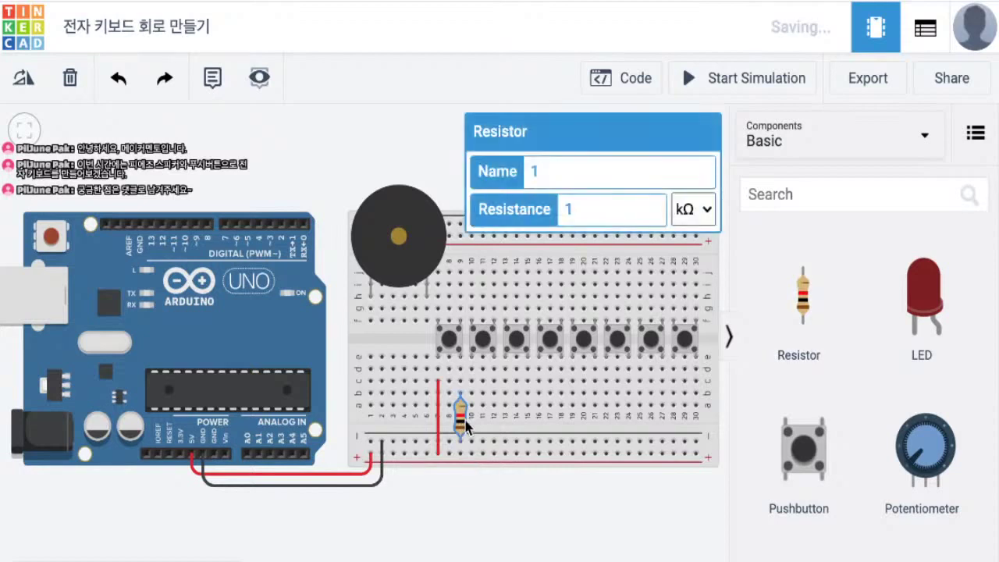
left_click(609, 213)
type("0")
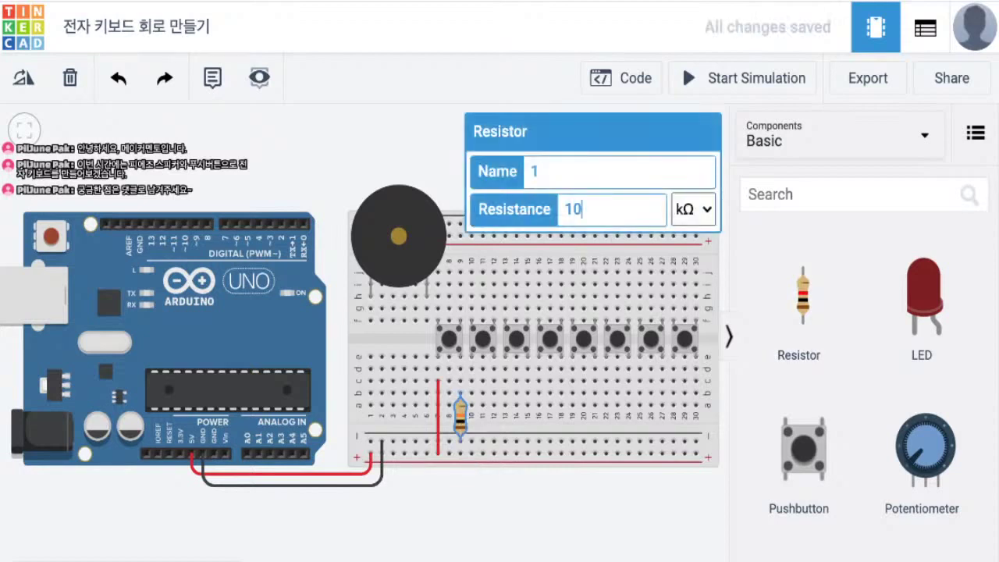
left_click(426, 156)
- Duplicate the 10 kΩ resistor seven times, connecting columns 12, 15, 18, 21, 24, 27 and 30 to the lower negative rail
left_click(461, 426)
key("ctrl+v")
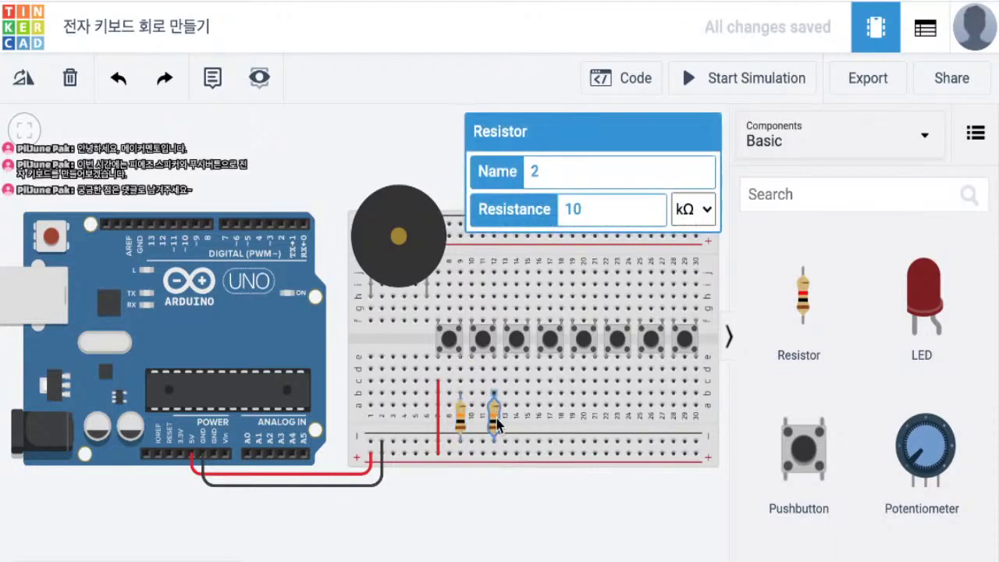
left_click(499, 426)
key("ctrl+v")
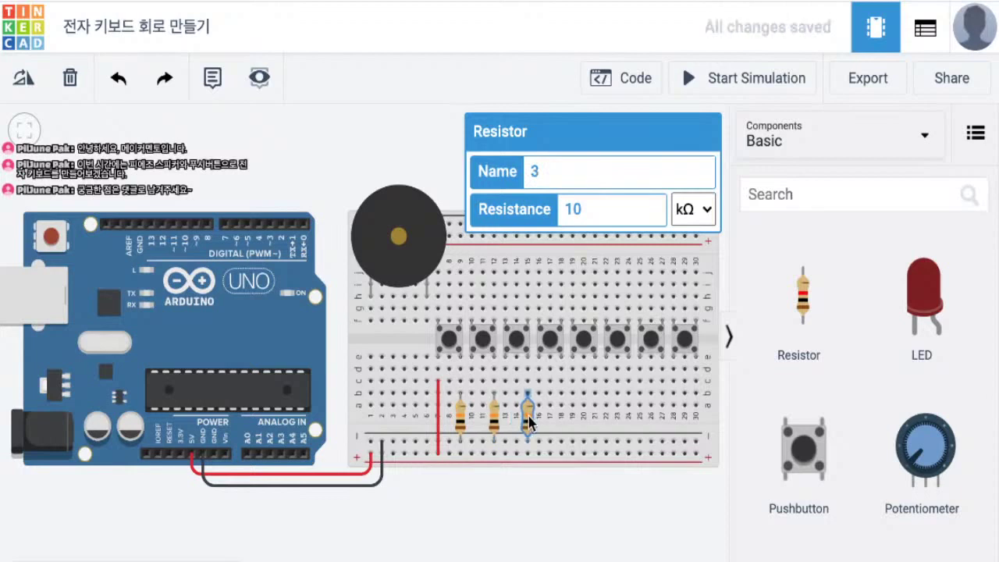
left_click(528, 422)
key("ctrl+v")
left_click(559, 415)
key("ctrl+v")
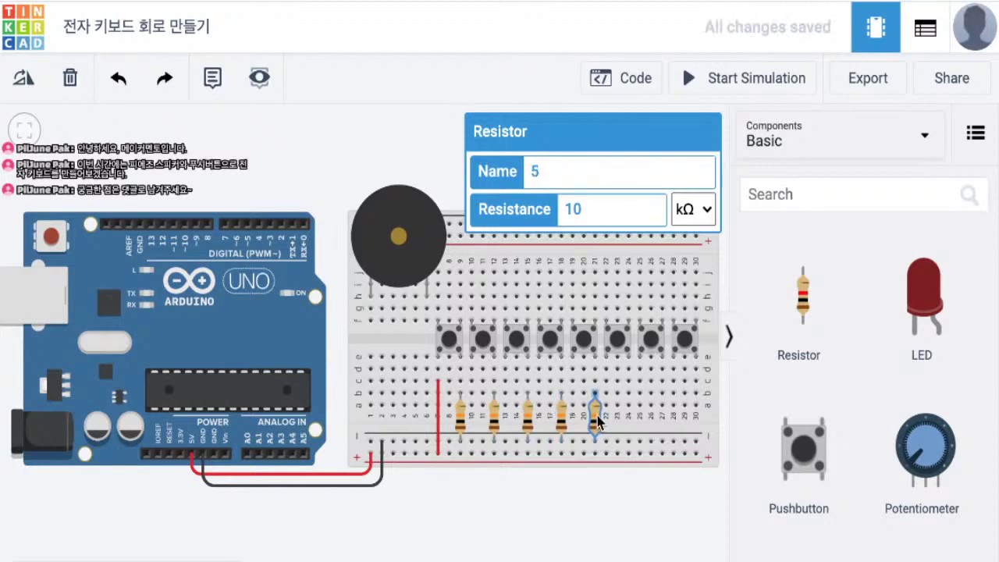
key("ctrl+v")
left_click(633, 420)
key("ctrl+v")
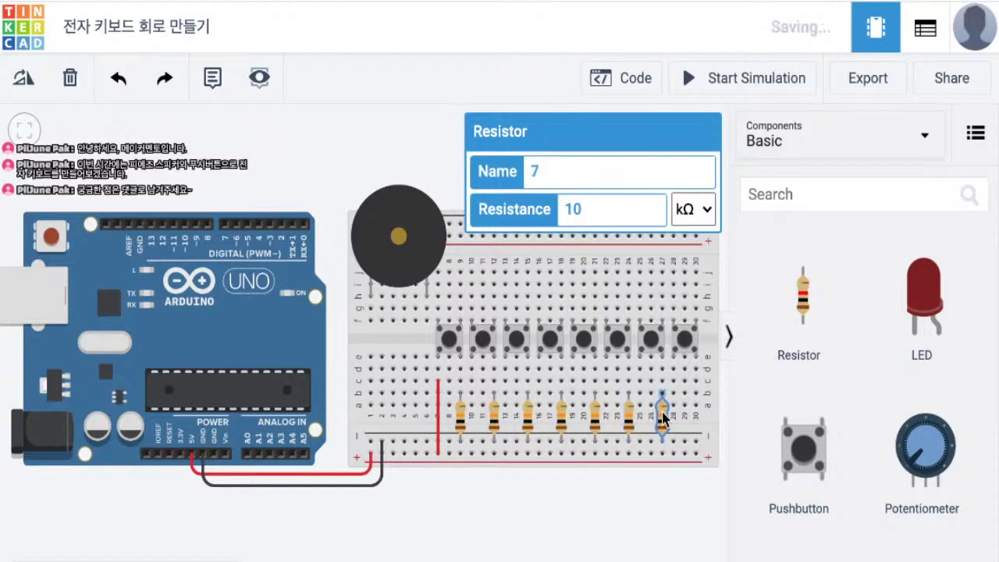
left_click(662, 419)
key("ctrl+v")
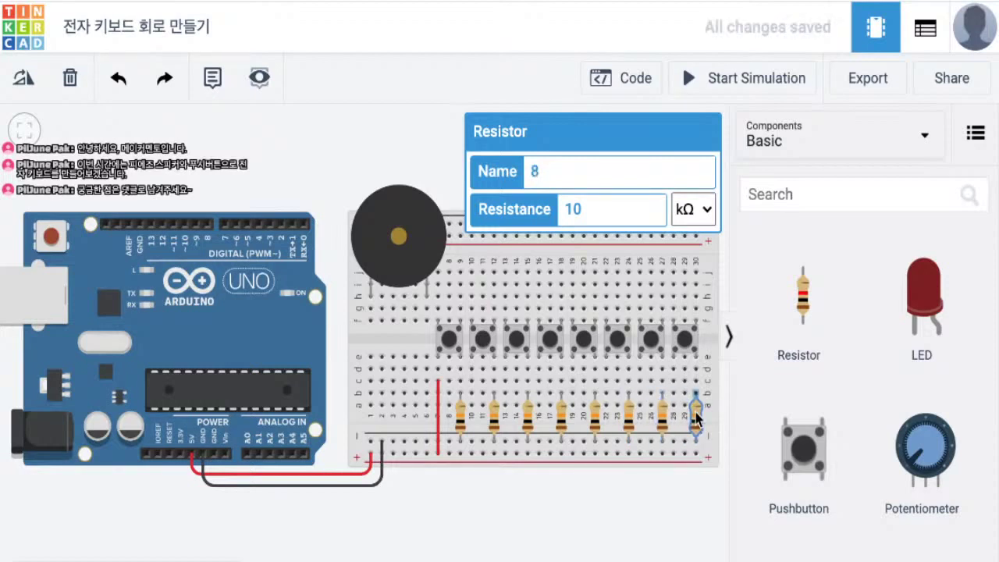
left_click(697, 420)
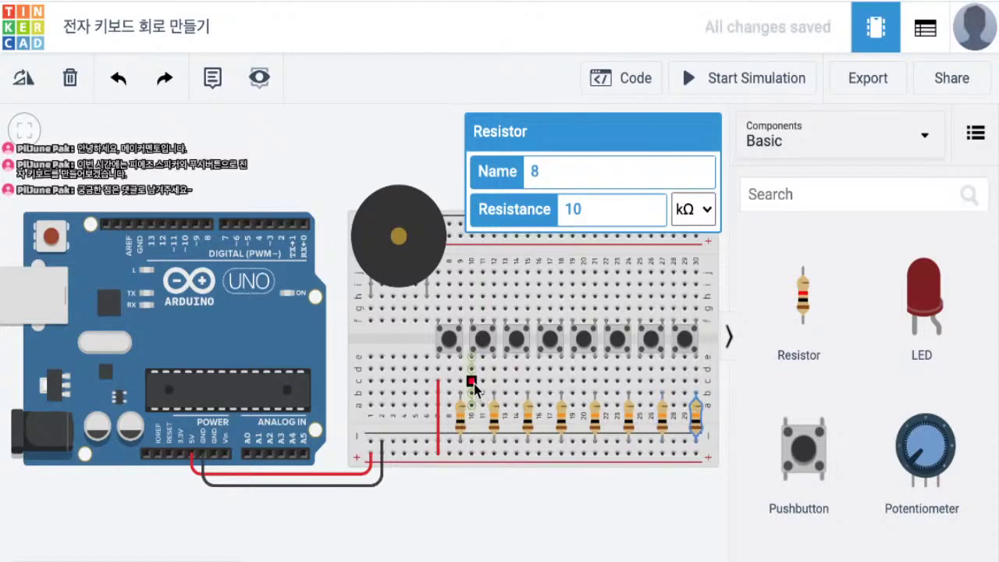
- Add red wires from row c of columns 10, 13, 16, 19, 22, 25 and 28 to the lower positive rail
left_click(471, 381)
left_click(471, 454)
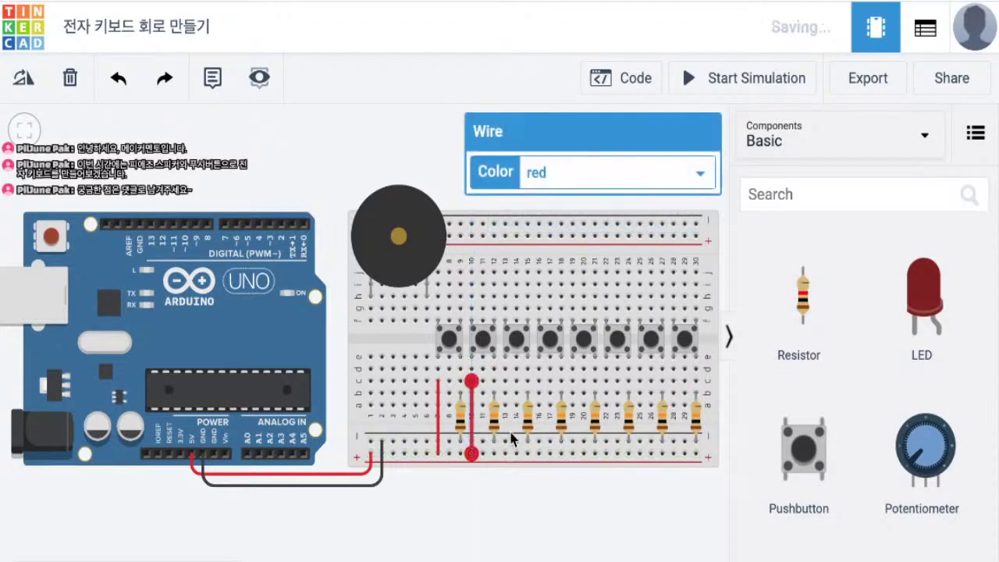
left_click(505, 381)
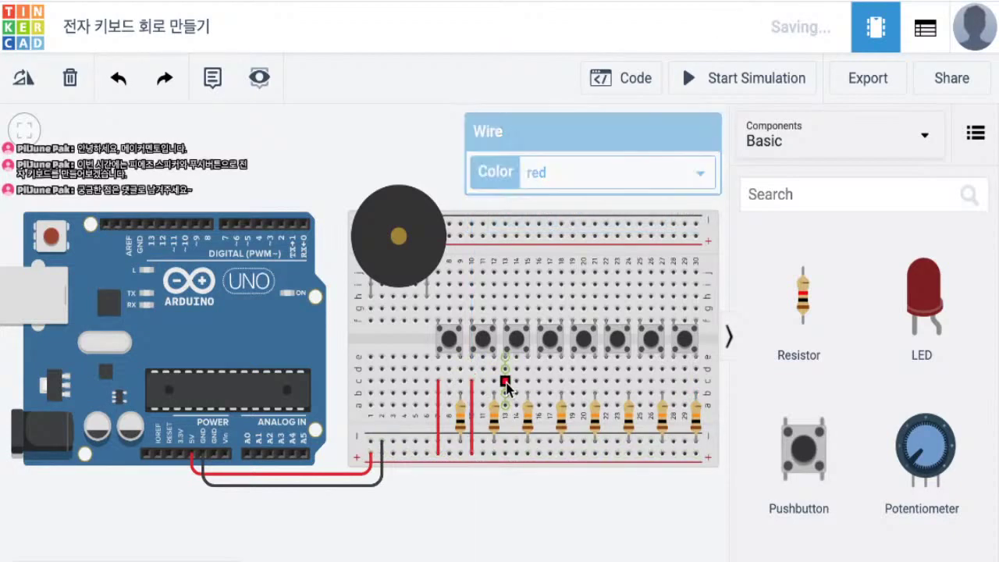
left_click(506, 453)
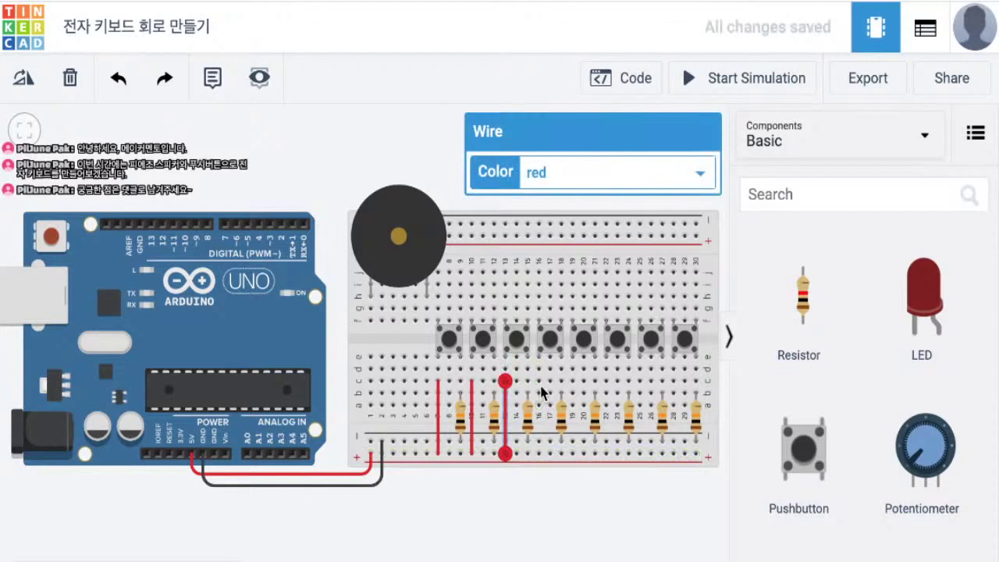
left_click(539, 381)
left_click(539, 454)
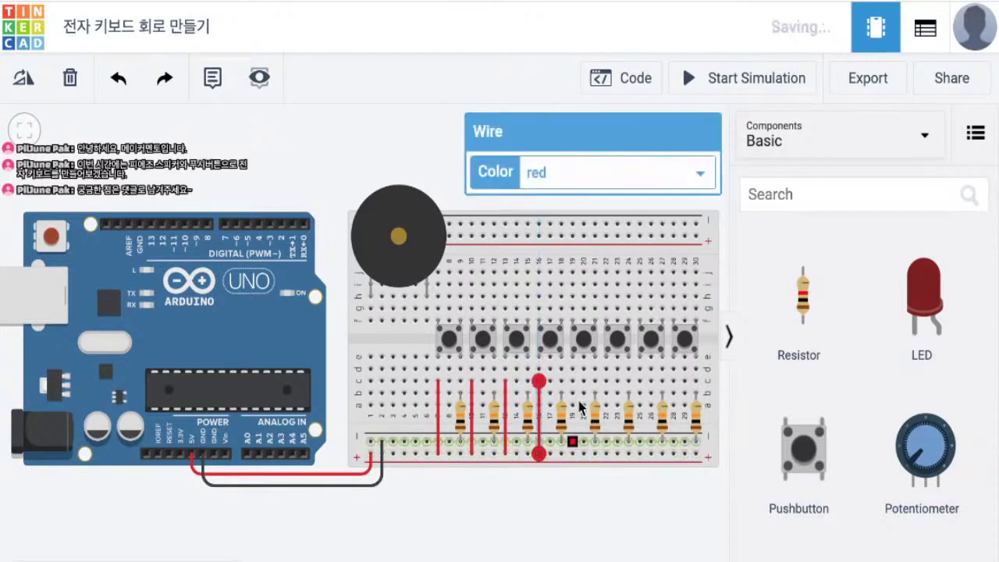
left_click(572, 381)
left_click(572, 453)
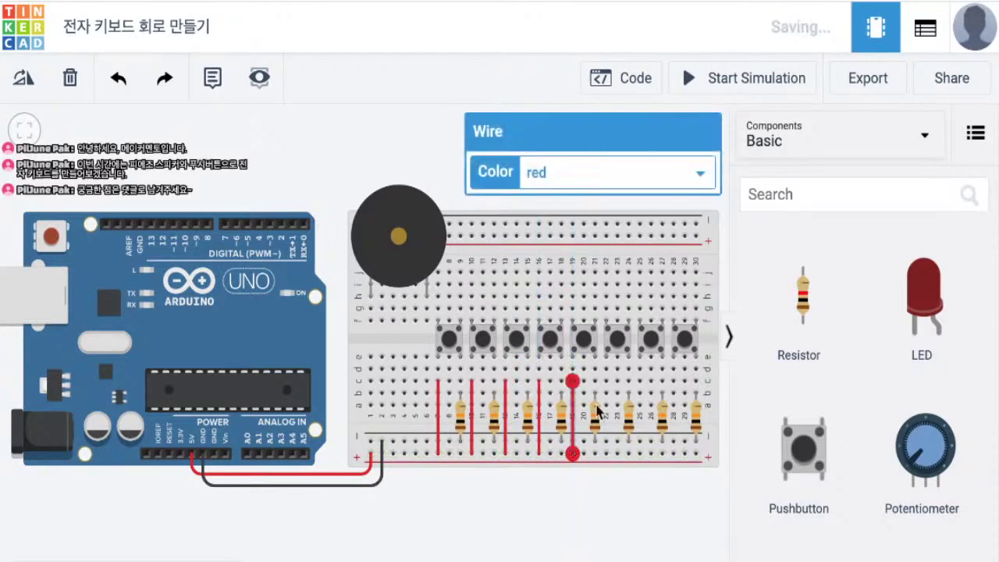
left_click(605, 381)
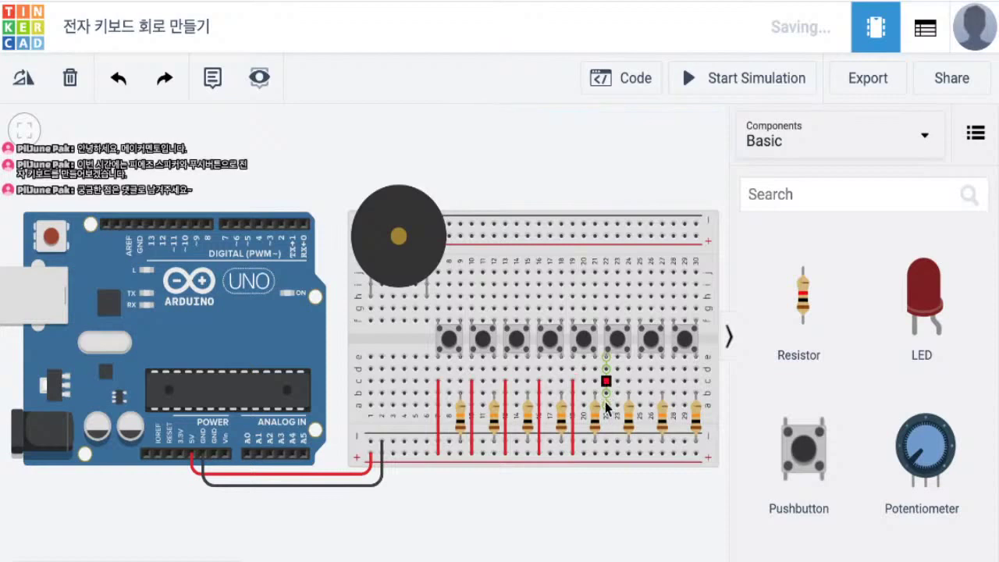
left_click(606, 453)
left_click(640, 381)
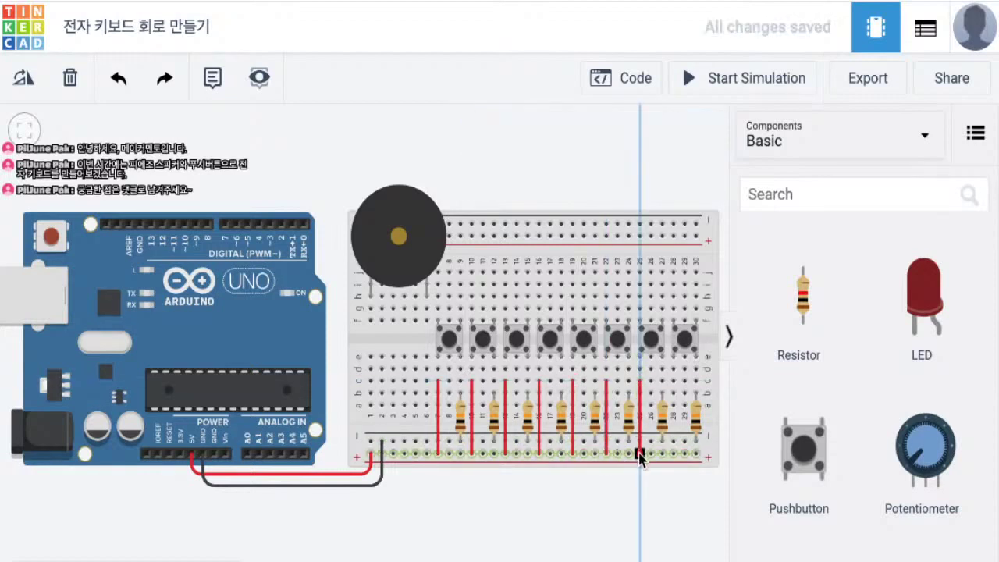
left_click(639, 454)
left_click(673, 381)
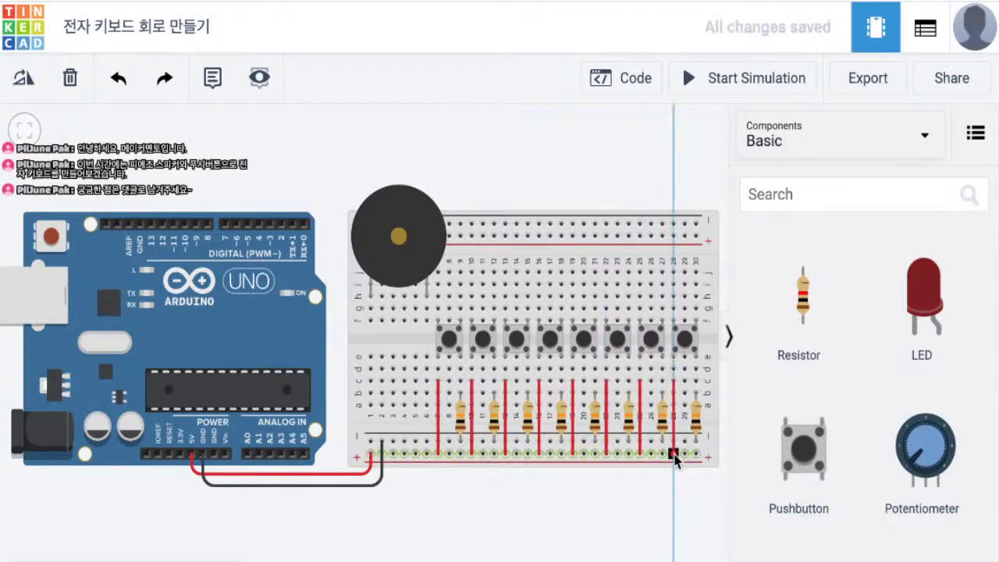
left_click(673, 454)
left_click(428, 164)
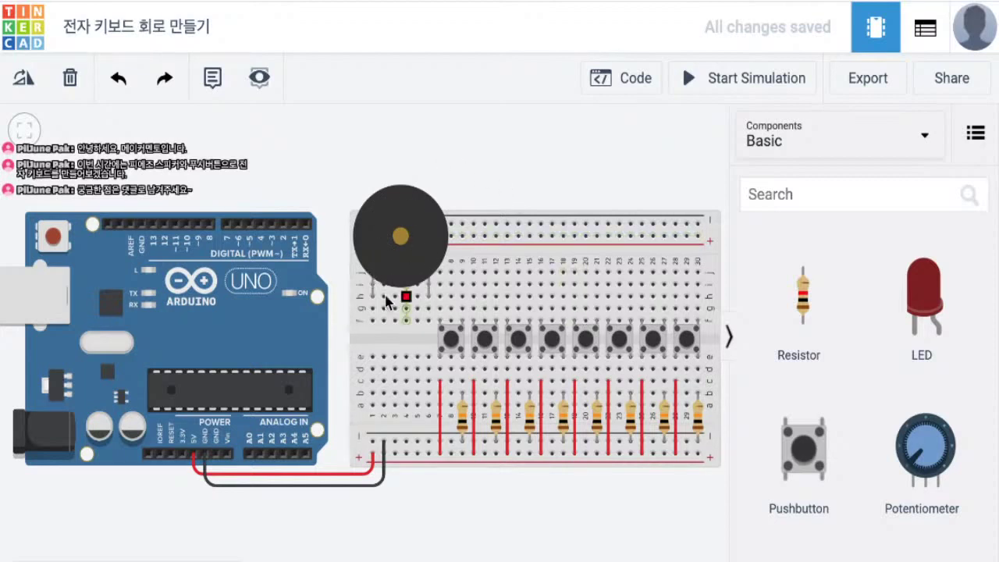
- Wire the piezo's leg in column 6 from row f to the lower negative rail and colour the wire black
left_click(429, 320)
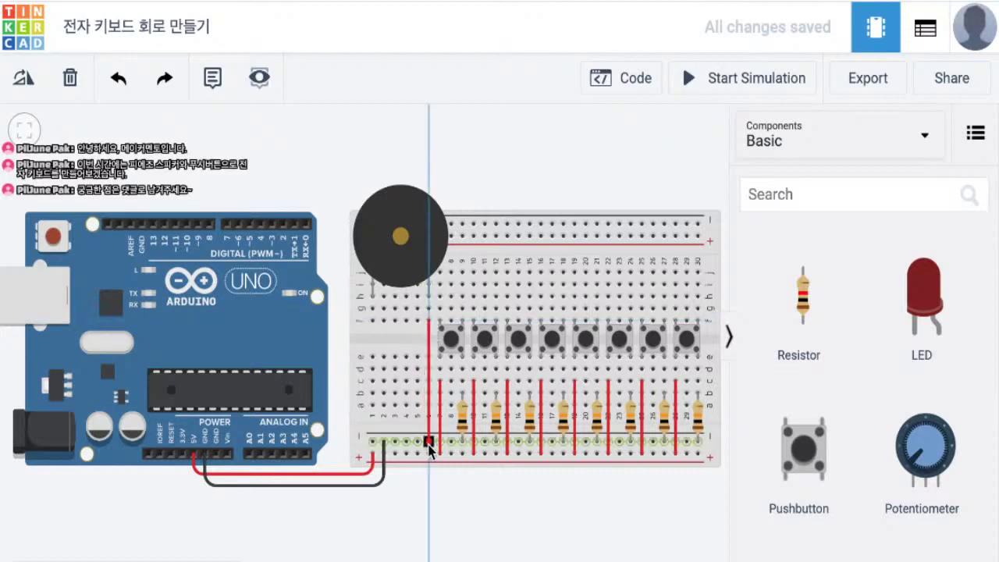
left_click(429, 442)
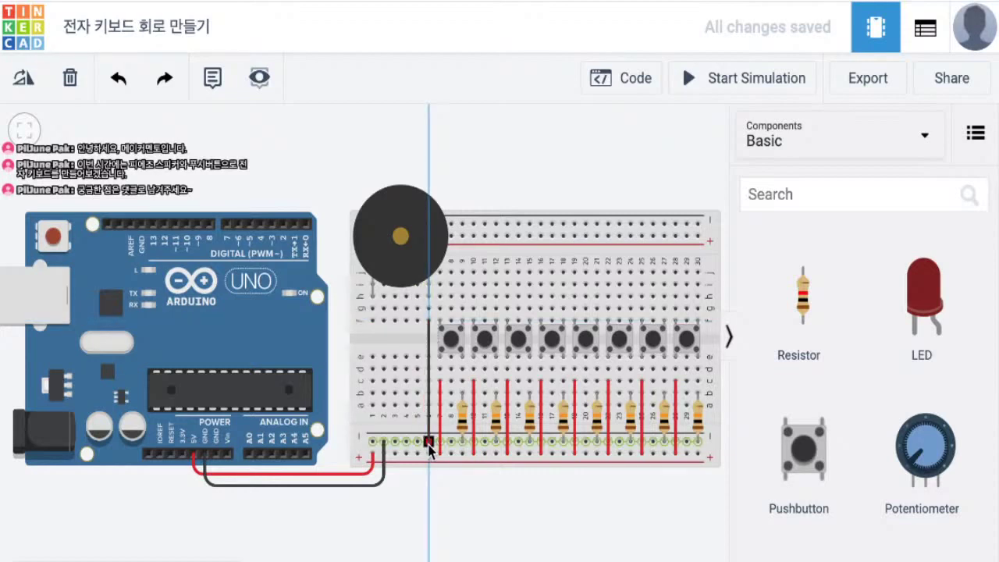
left_click(342, 326)
- Connect the piezo's leg in column 1 from row g to Arduino digital pin 2 with a green wire
left_click(373, 299)
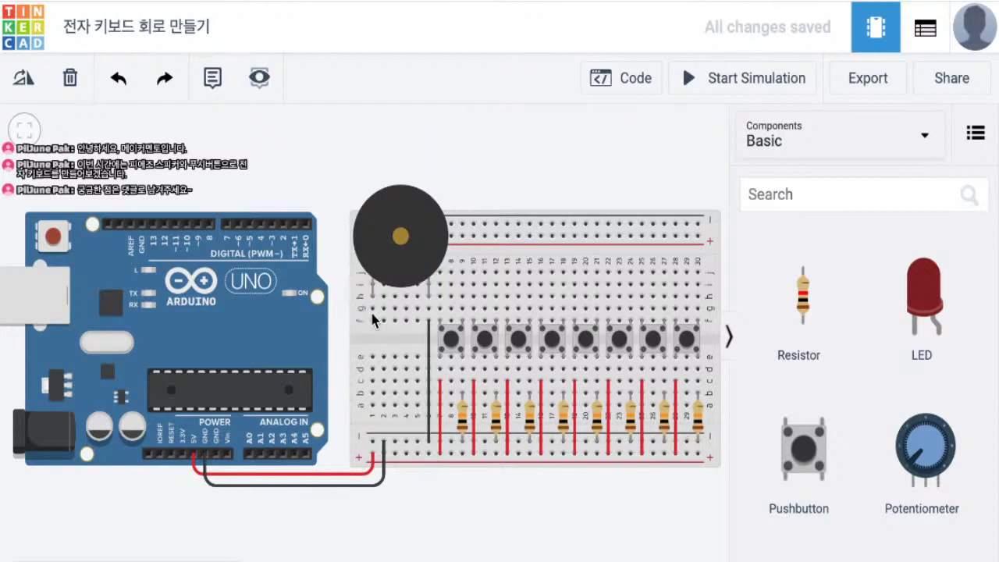
left_click(284, 225)
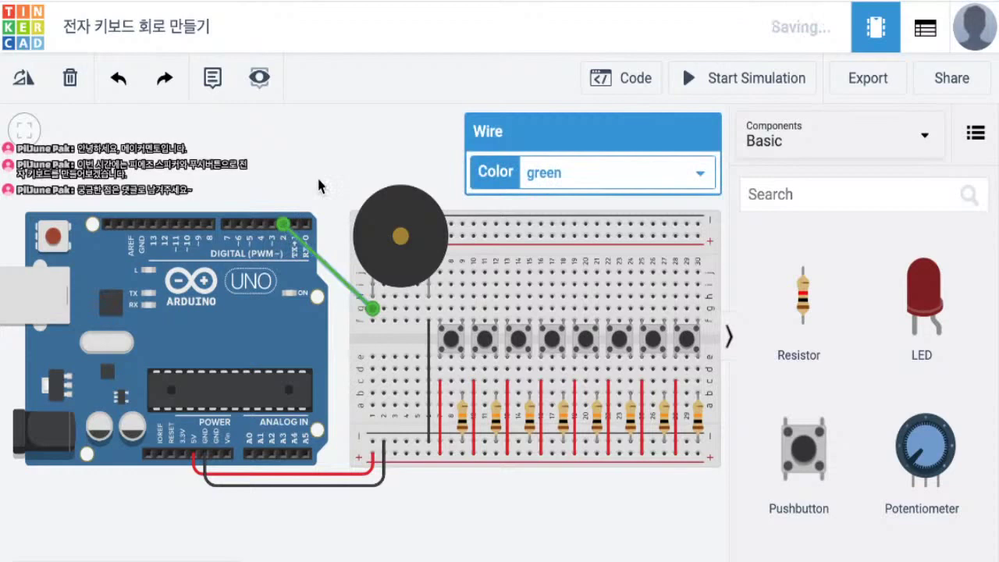
left_click(354, 161)
- Run an orange wire from column 9, row h, above the piezo to Arduino digital pin 6
left_click_drag(464, 153, 466, 155)
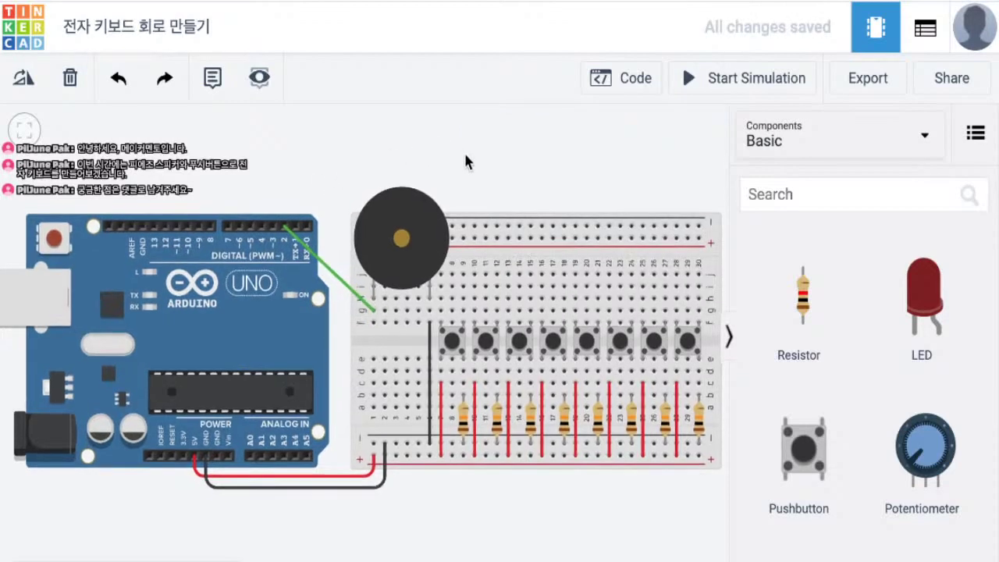
left_click_drag(533, 167, 530, 171)
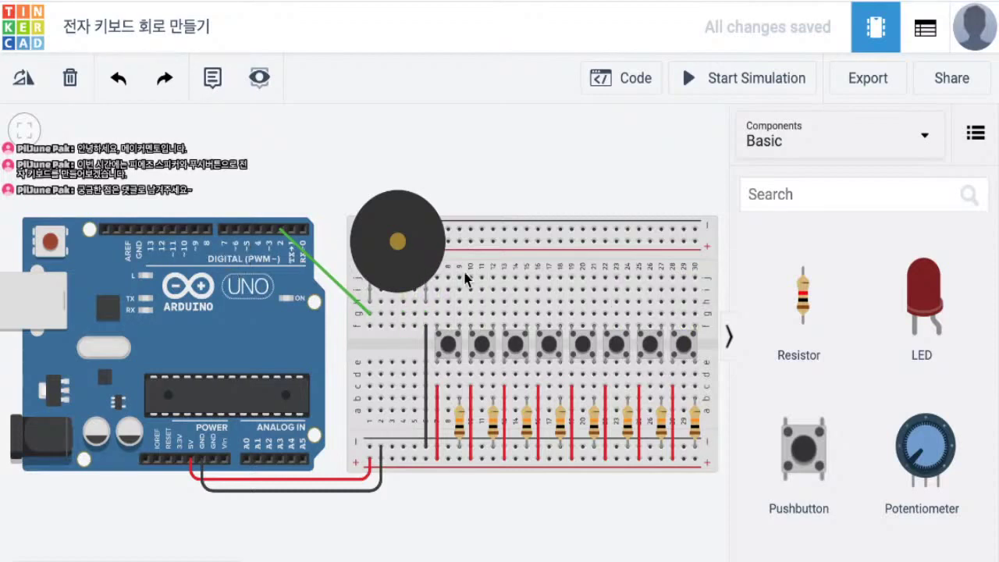
left_click(458, 313)
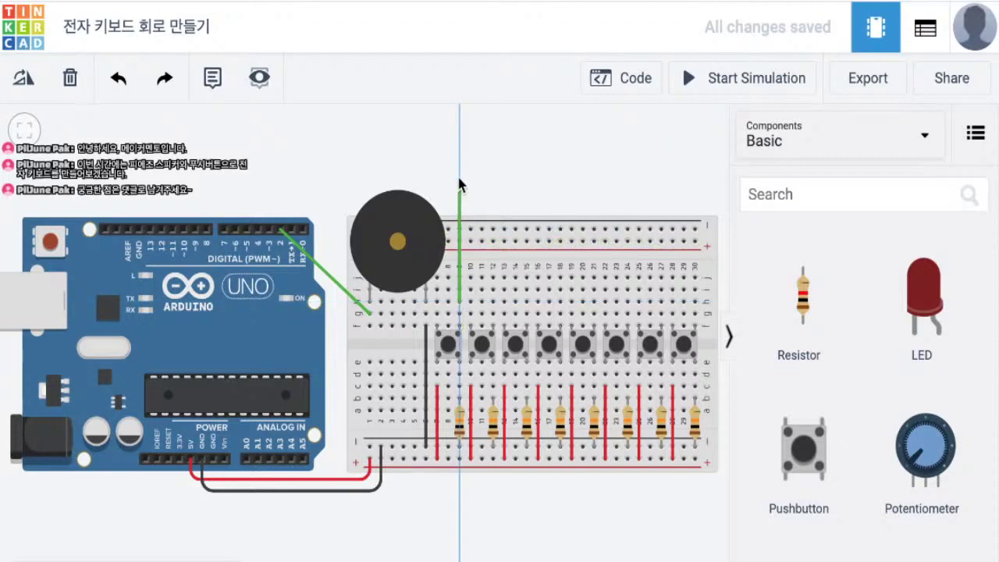
left_click(459, 180)
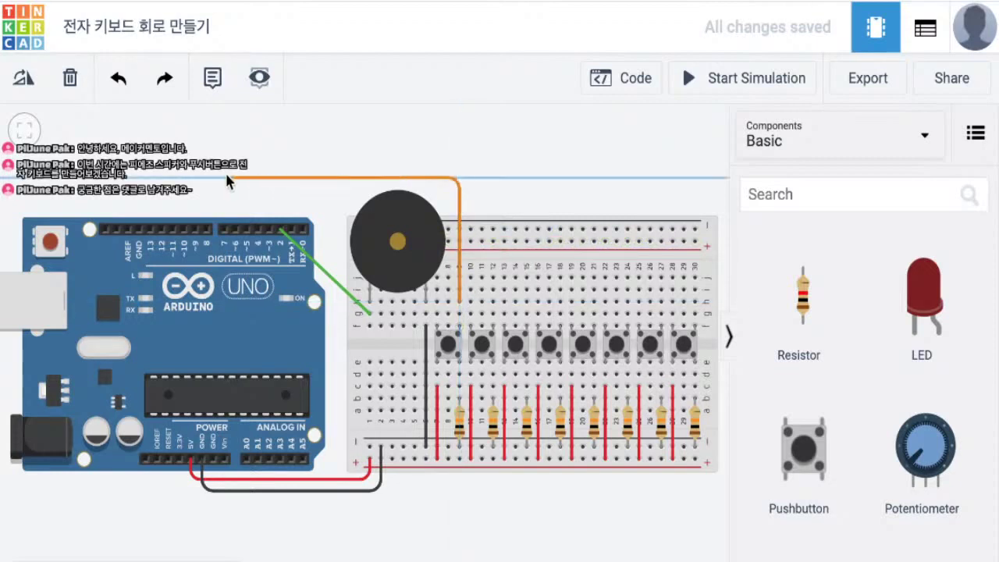
left_click(235, 179)
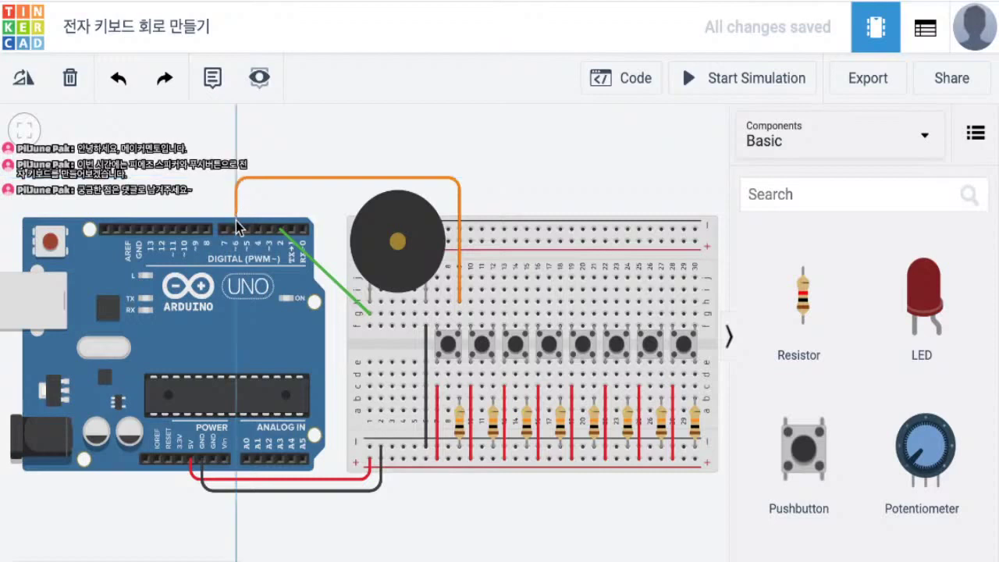
left_click(235, 231)
left_click(473, 197)
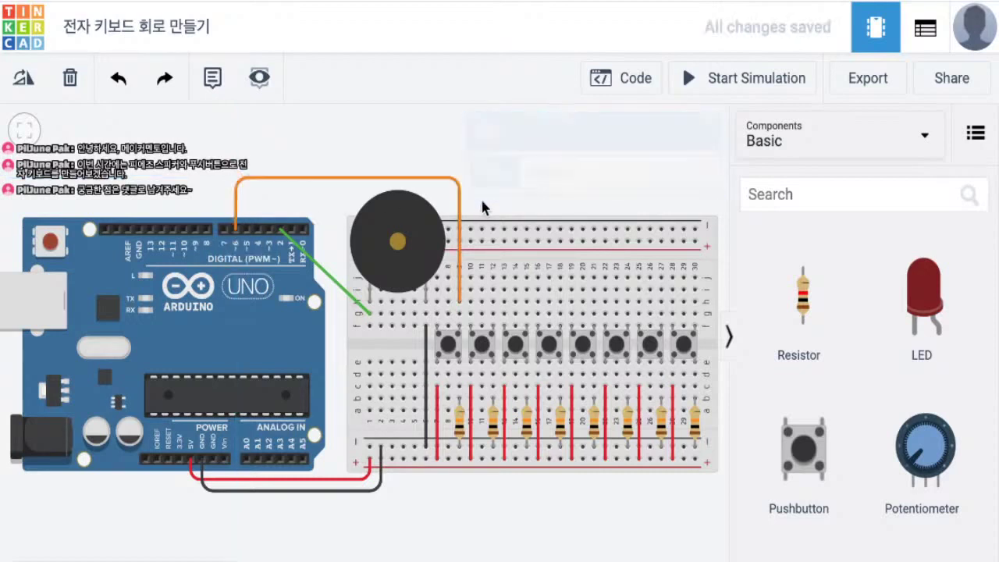
- Run a yellow wire from column 12, row h, above the orange wire to Arduino digital pin 7
left_click(493, 301)
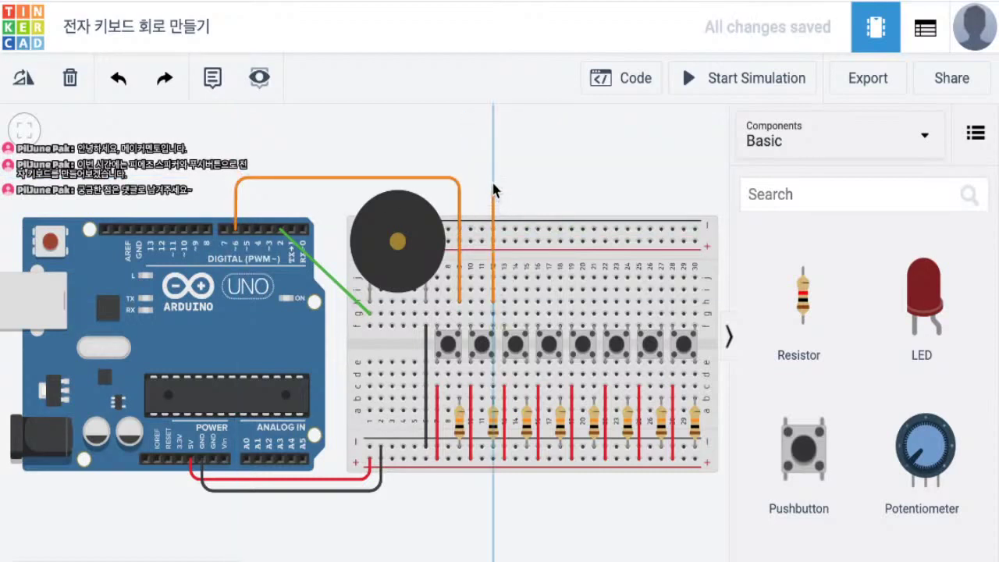
left_click(493, 166)
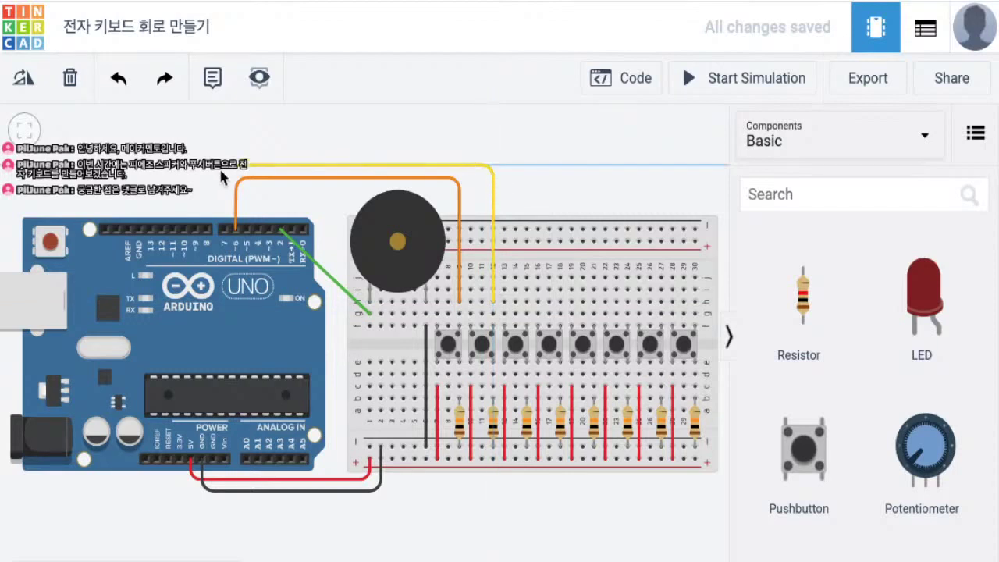
left_click(224, 229)
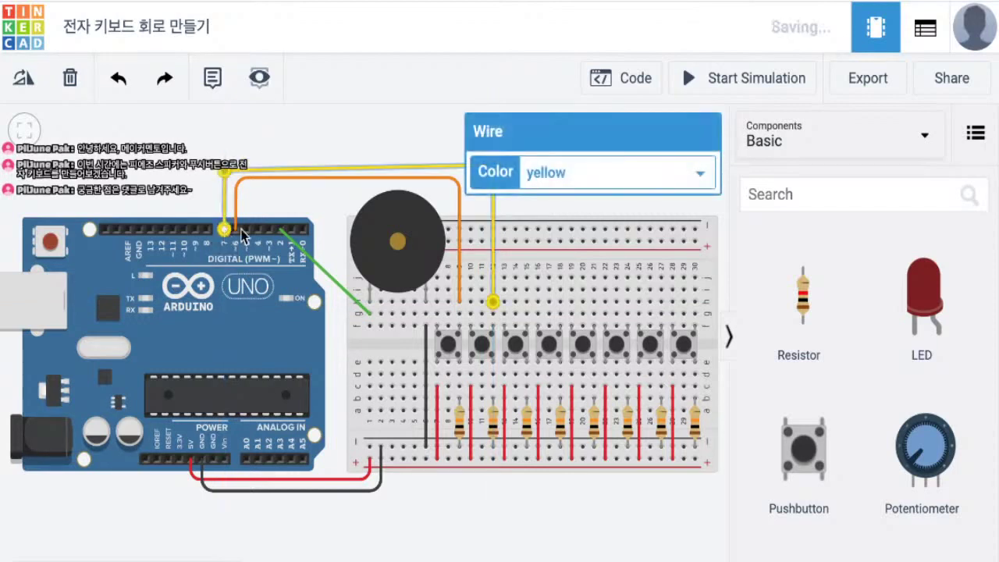
- Run a green wire from column 15, row h, to Arduino digital pin 8 and level the yellow wire's bend above pin 7
left_click(526, 302)
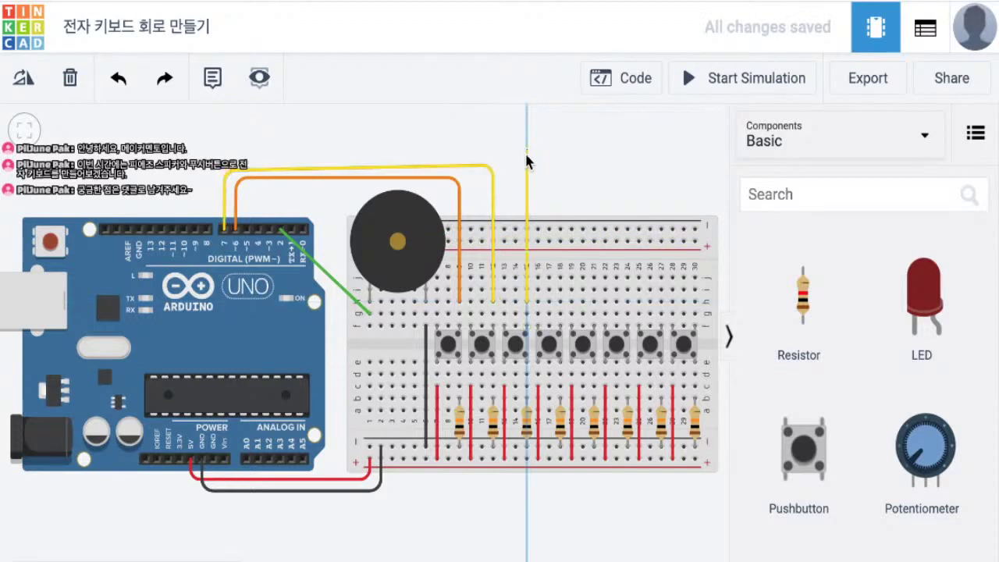
left_click(527, 156)
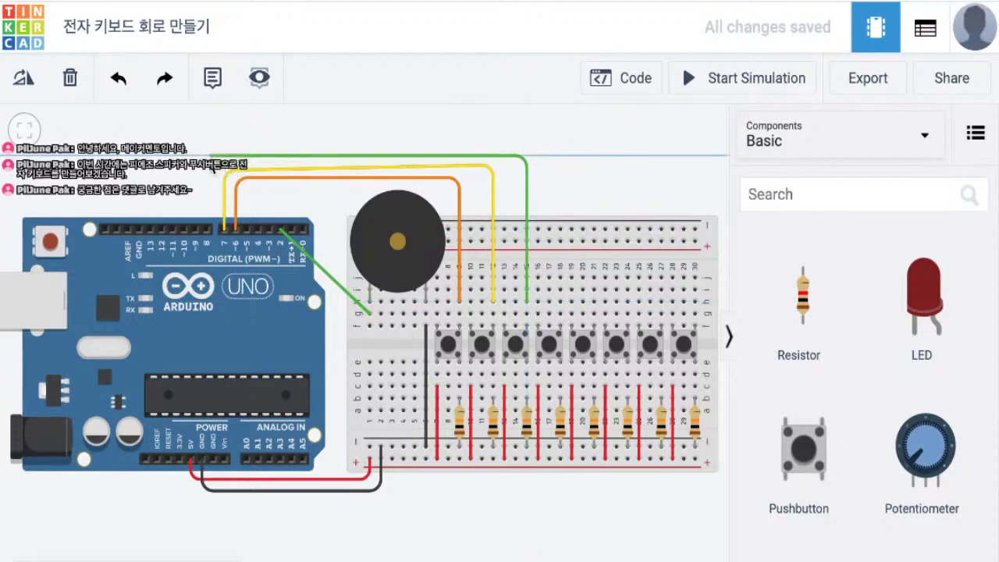
left_click(207, 156)
left_click(207, 229)
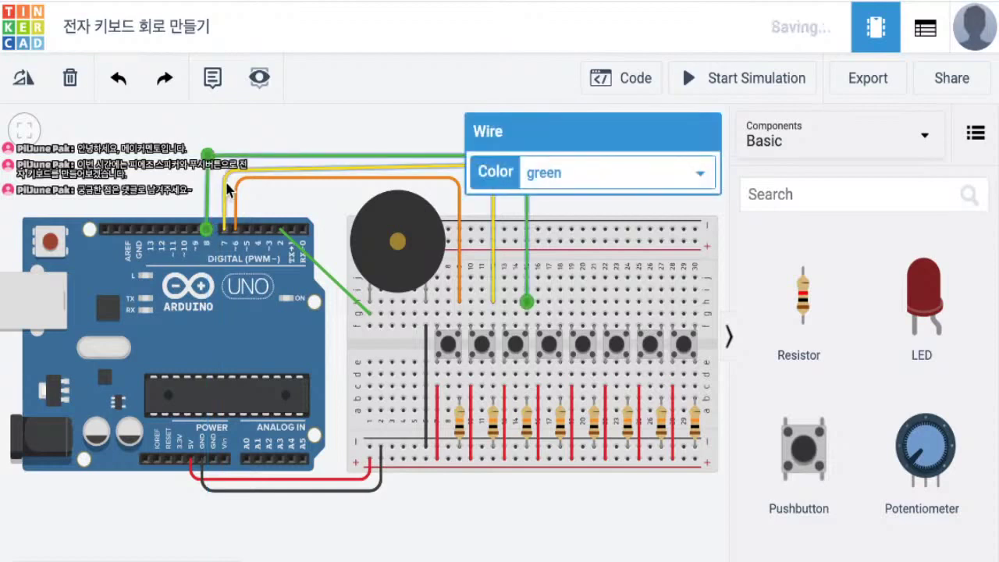
left_click(231, 171)
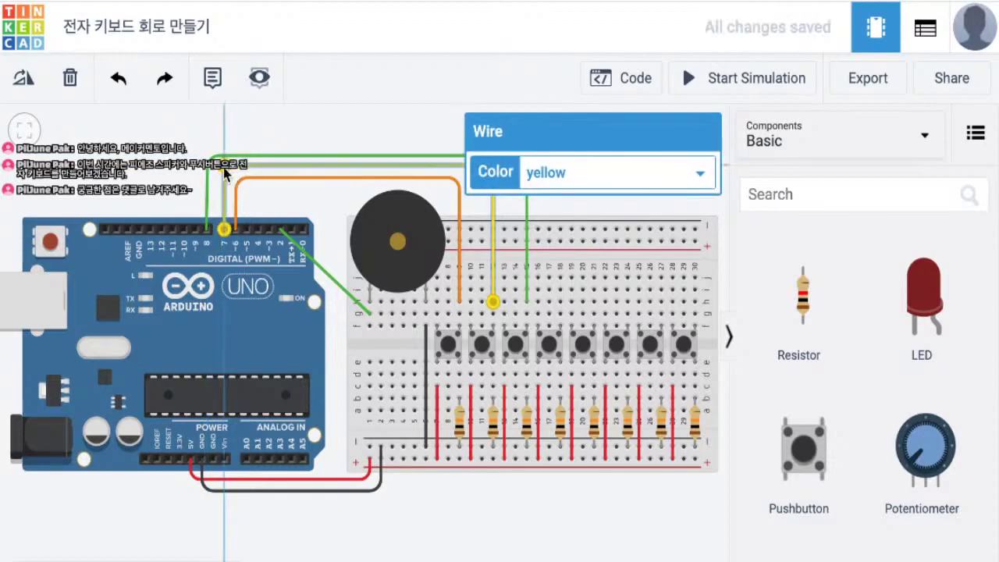
left_click(350, 121)
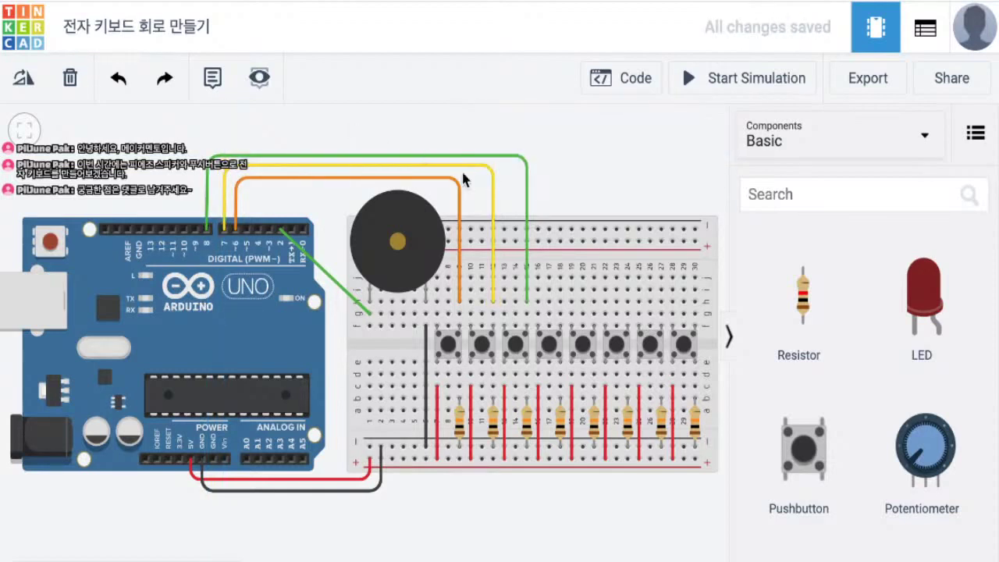
- Run a turquoise wire from column 18, row h, above the green wire to Arduino digital pin 9
left_click(562, 304)
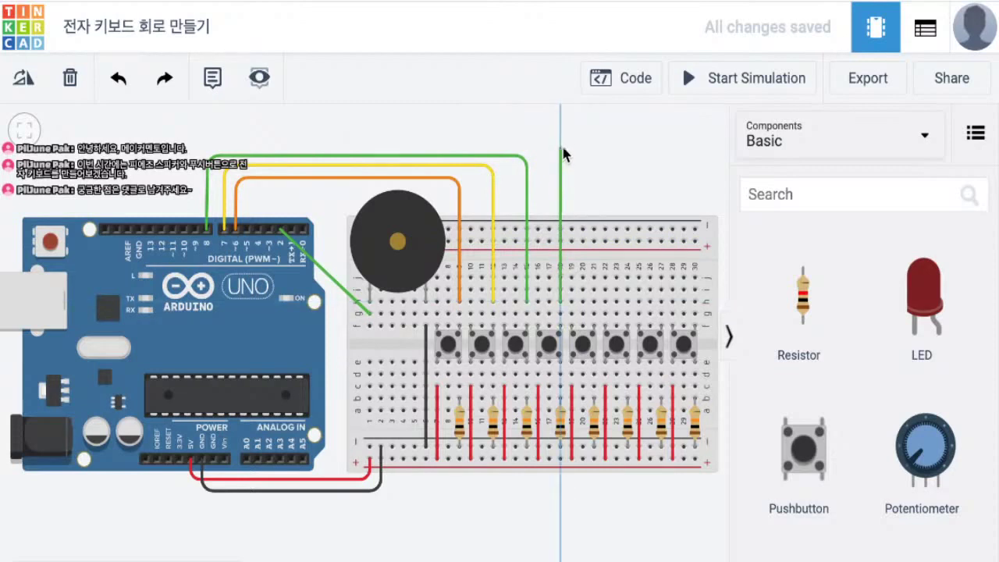
left_click(562, 147)
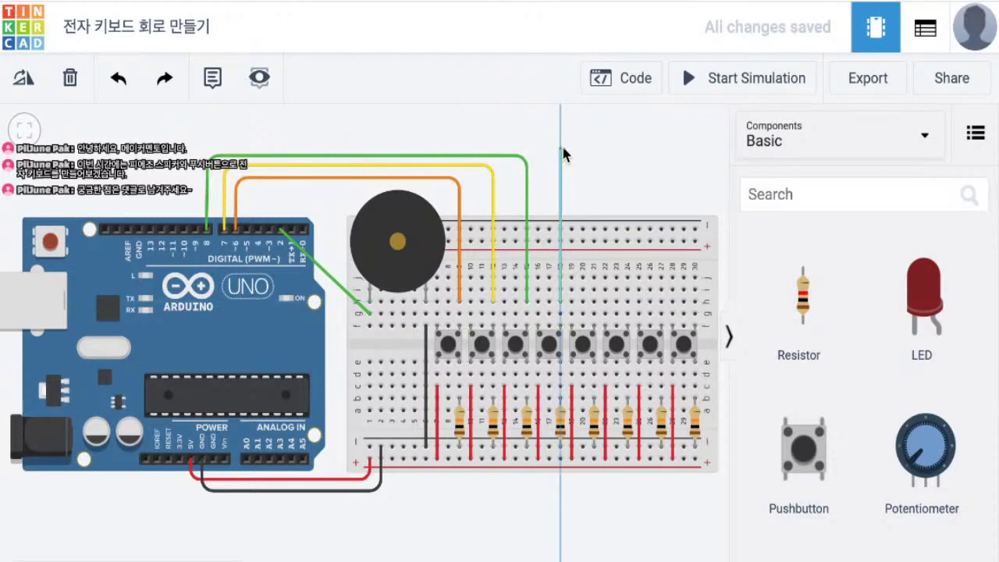
left_click(195, 147)
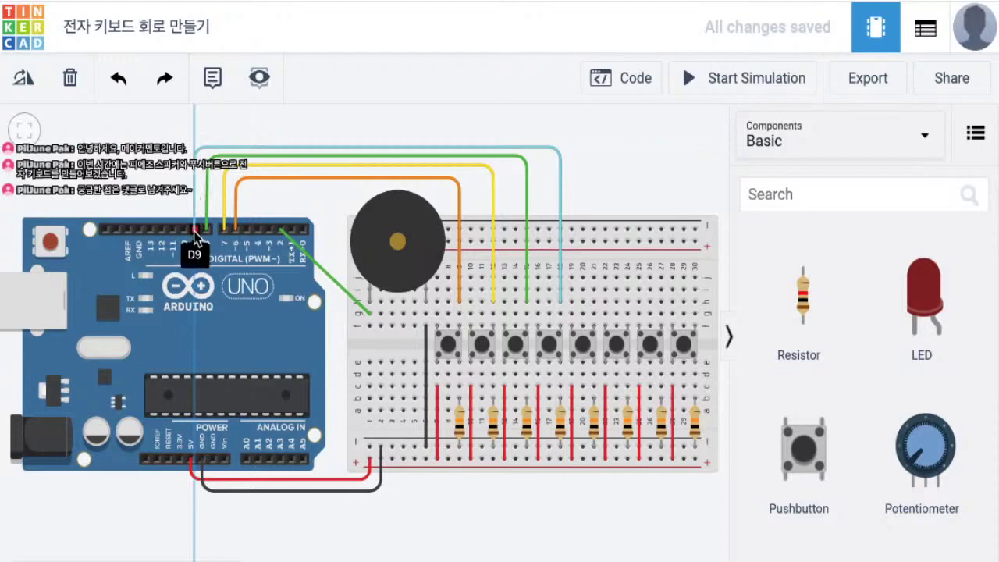
left_click(194, 231)
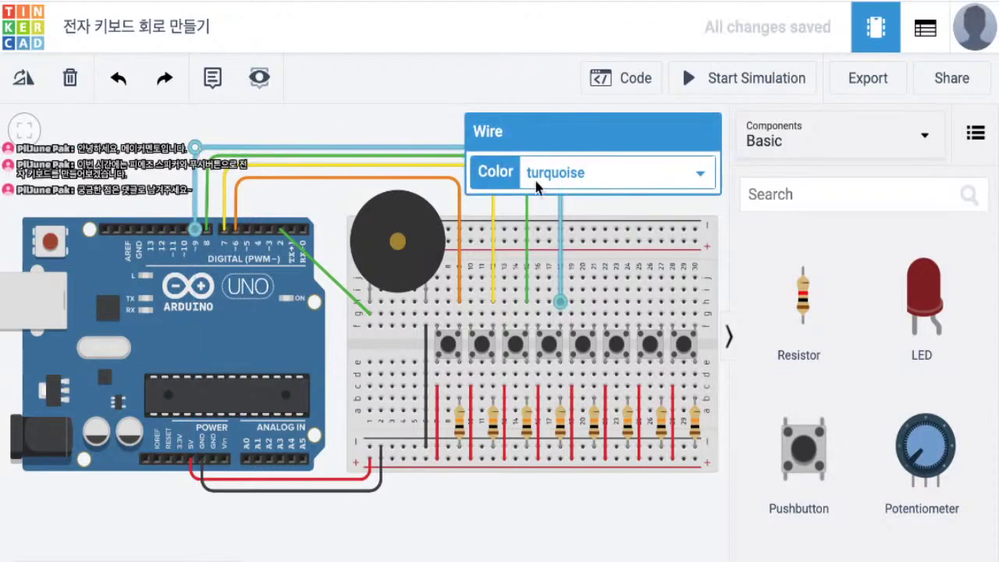
left_click(568, 174)
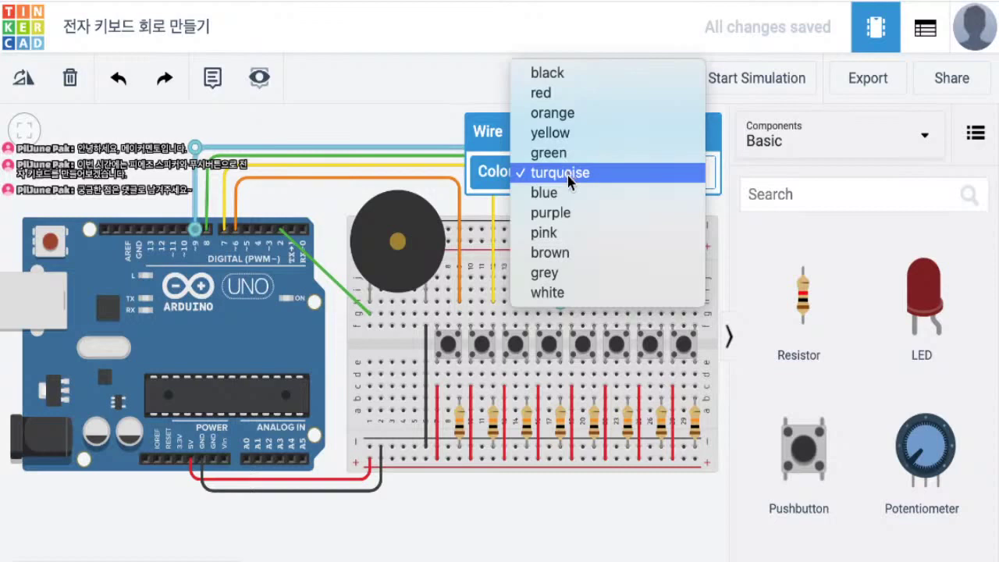
left_click(440, 117)
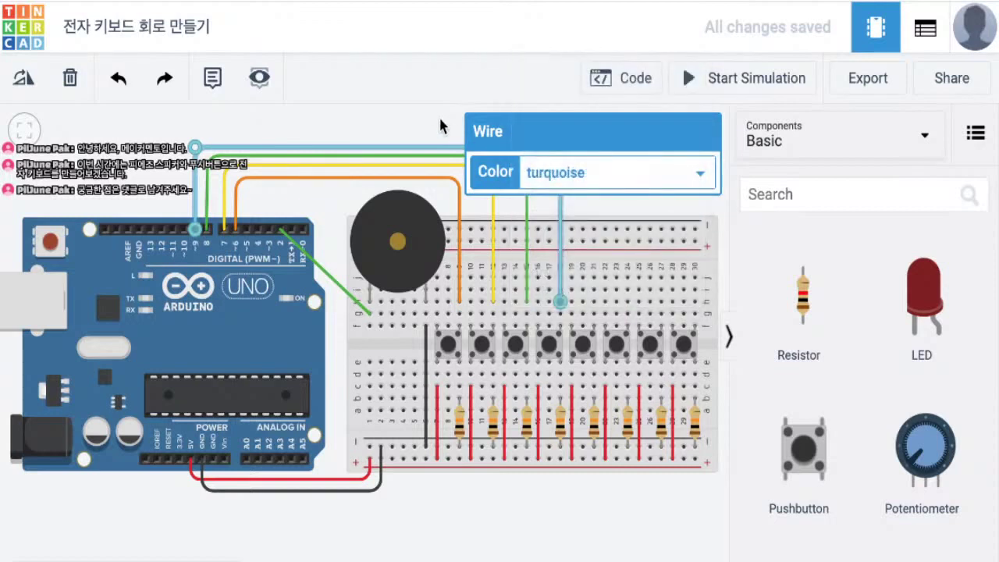
- Run a blue wire from column 21, row h, above the turquoise wire to Arduino digital pin 10, aligning its bend above the pin
left_click(595, 291)
left_click(596, 150)
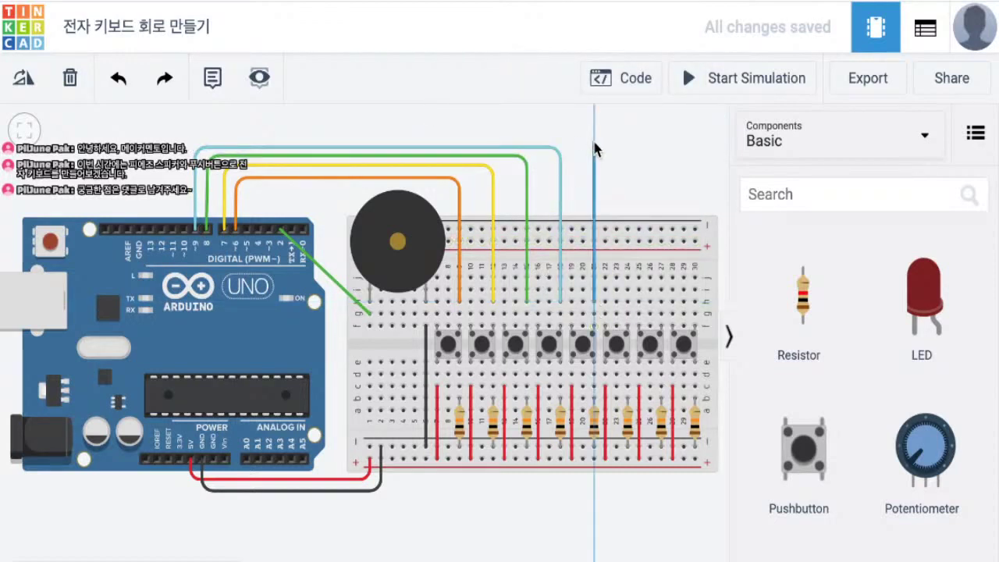
left_click(593, 134)
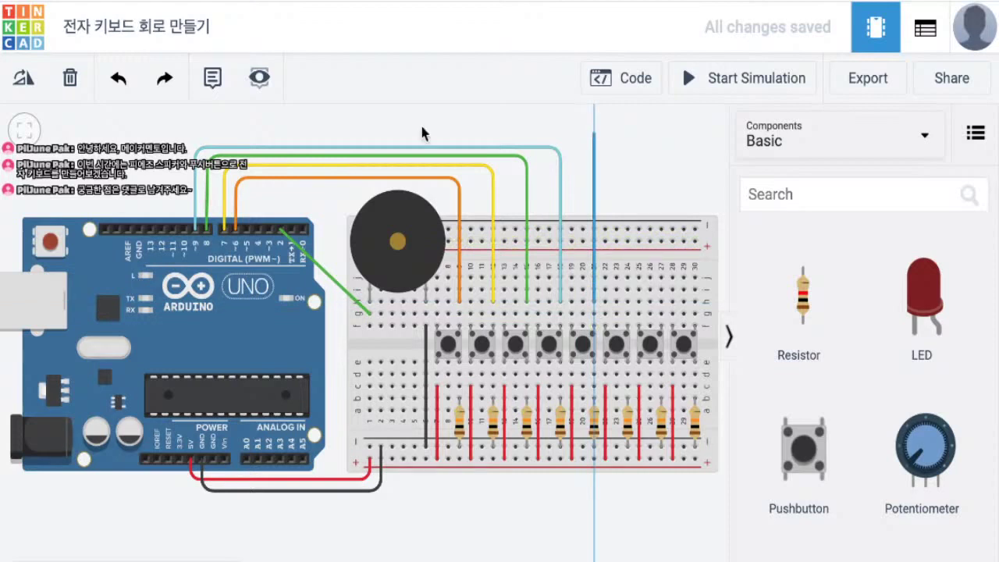
left_click(185, 135)
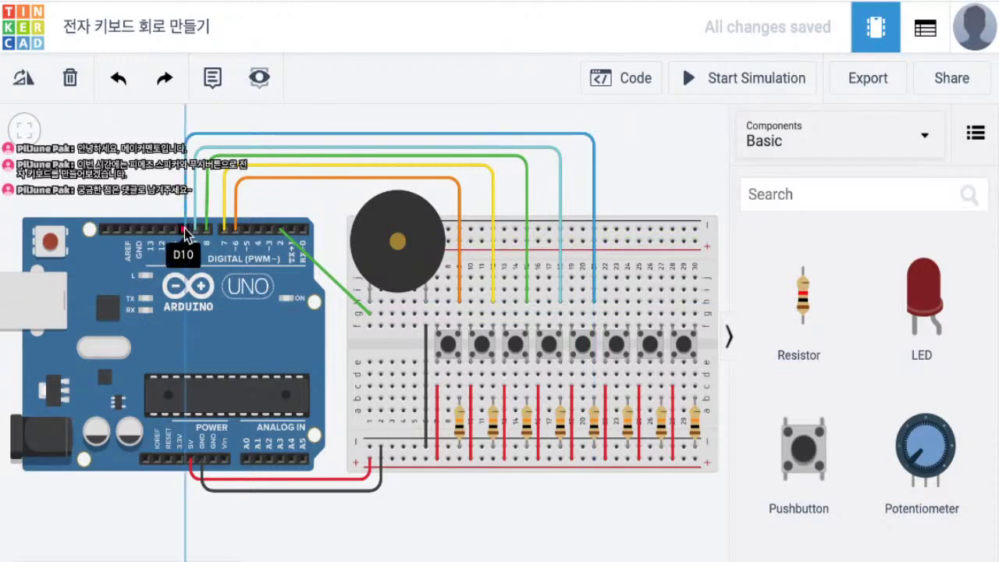
left_click(184, 229)
left_click_drag(186, 135, 184, 133)
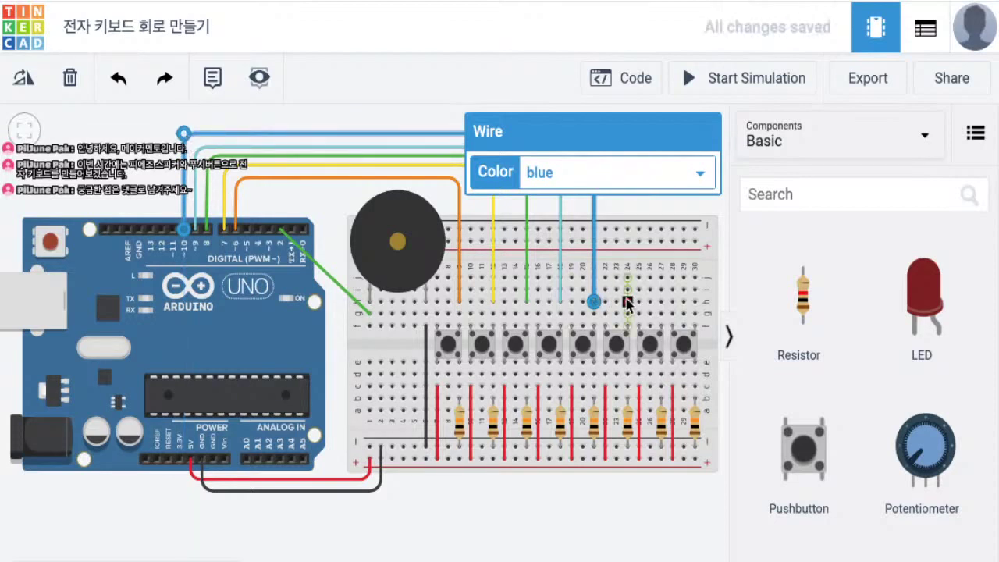
- Run a purple wire from column 24, row h, above the blue wire to Arduino digital pin 11
left_click(628, 302)
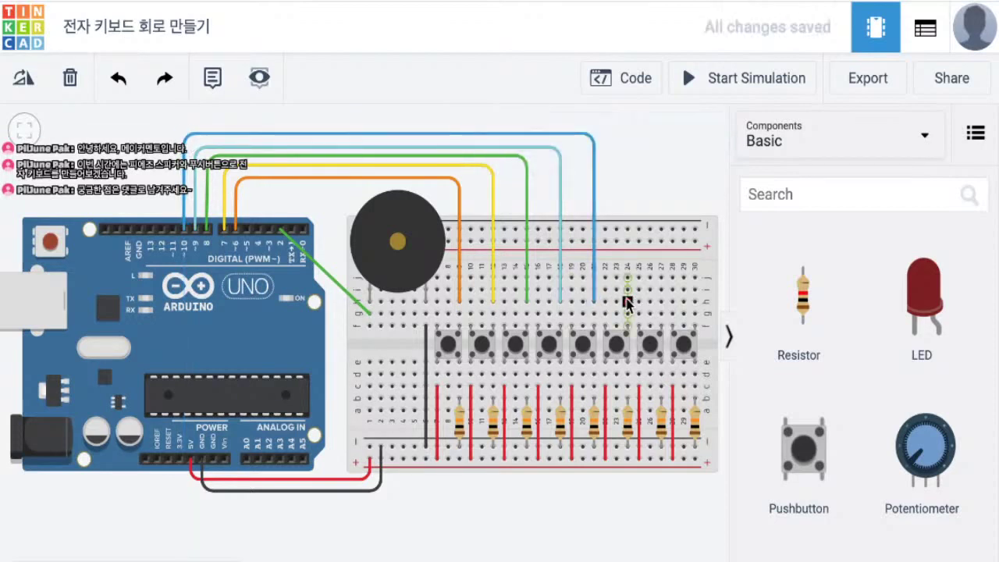
left_click(629, 121)
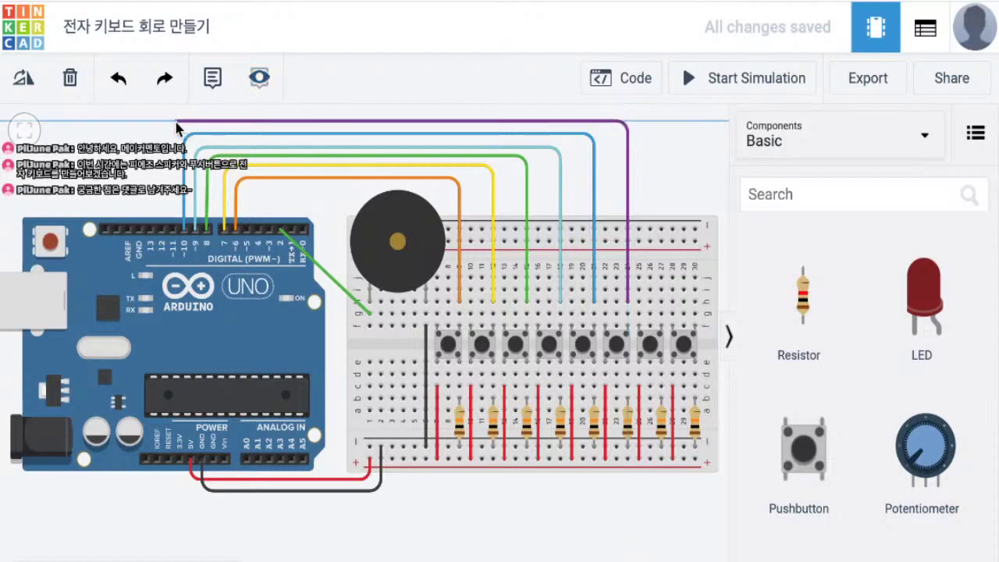
left_click(177, 123)
left_click(172, 231)
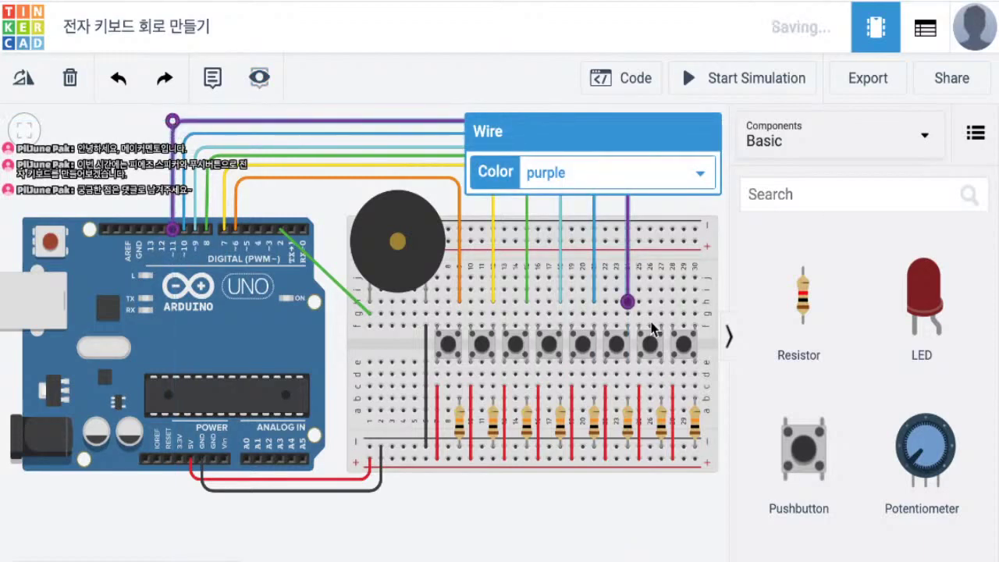
- Run a pink wire from column 27, row h, above the purple wire to Arduino digital pin 12
left_click(662, 301)
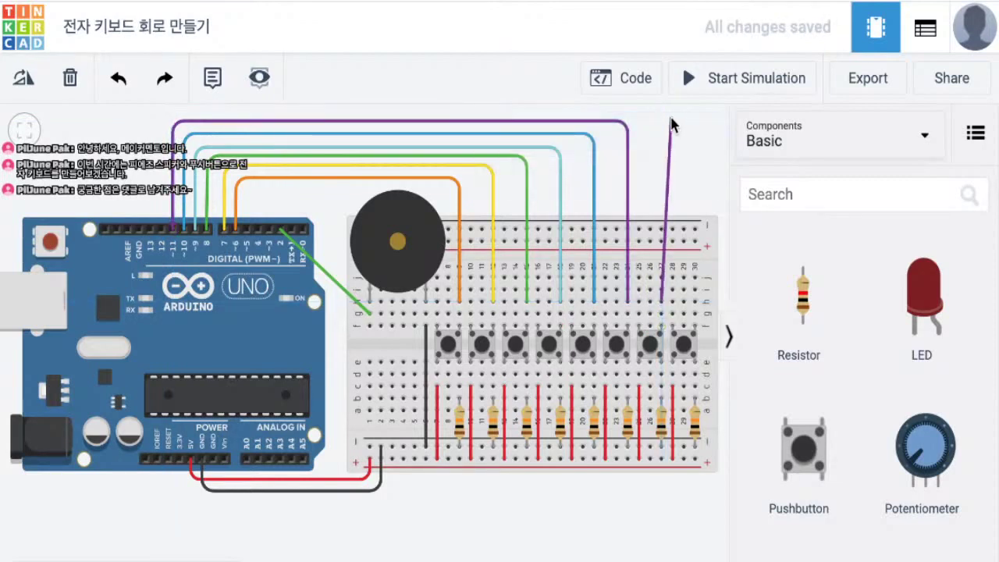
left_click(662, 116)
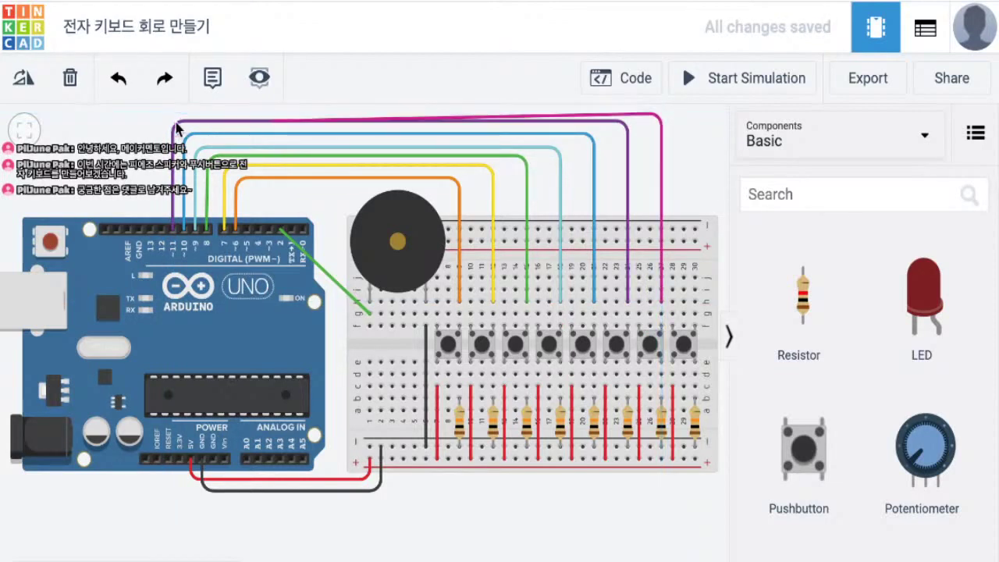
left_click(162, 114)
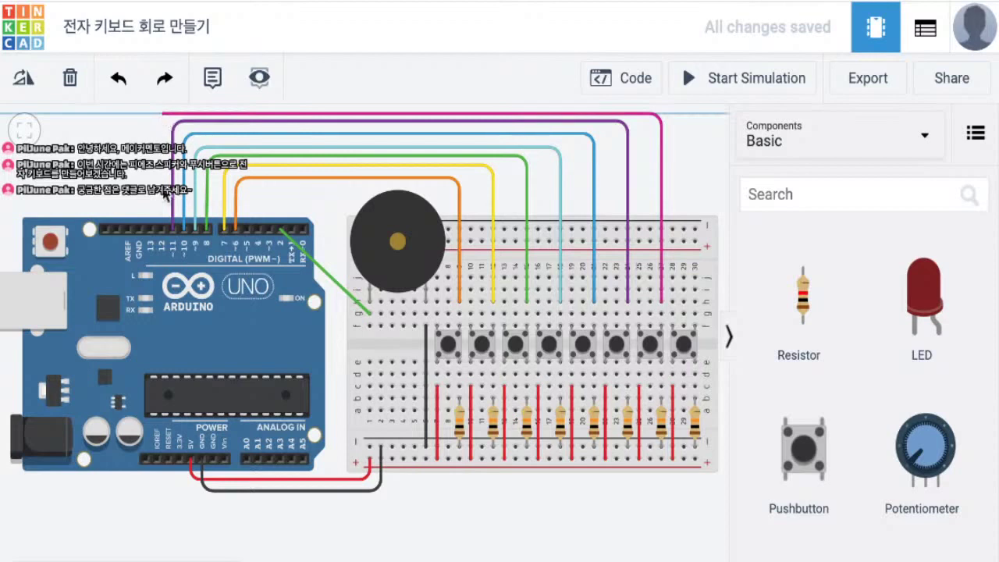
left_click(159, 230)
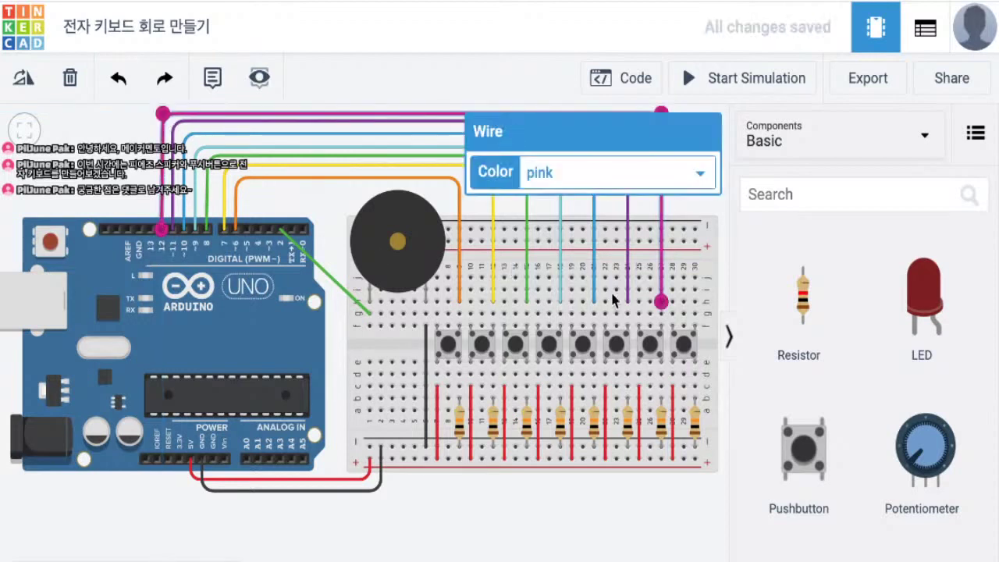
- Run a brown wire from column 30, row h, above the pink wire to Arduino digital pin 13
left_click_drag(490, 500, 491, 519)
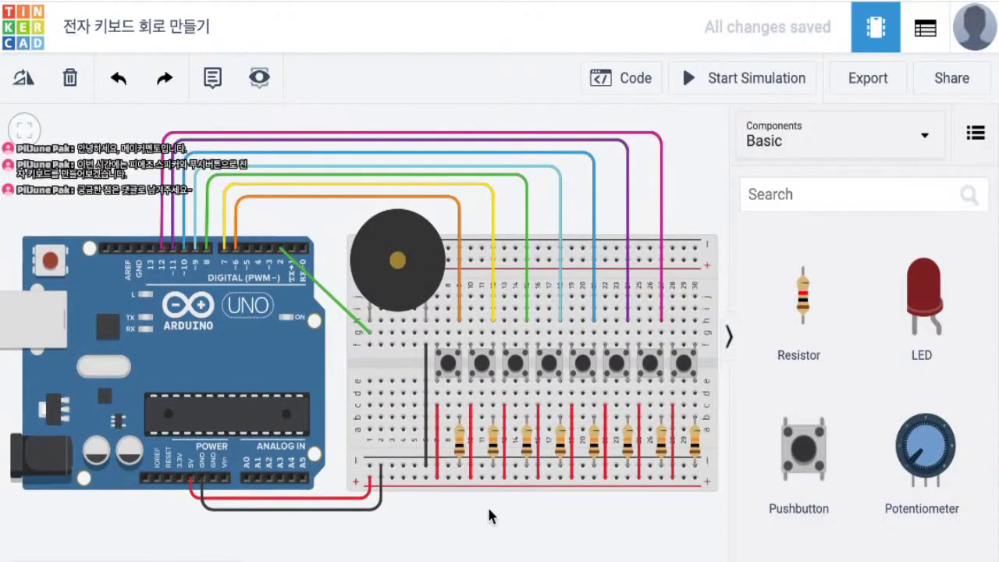
left_click(695, 322)
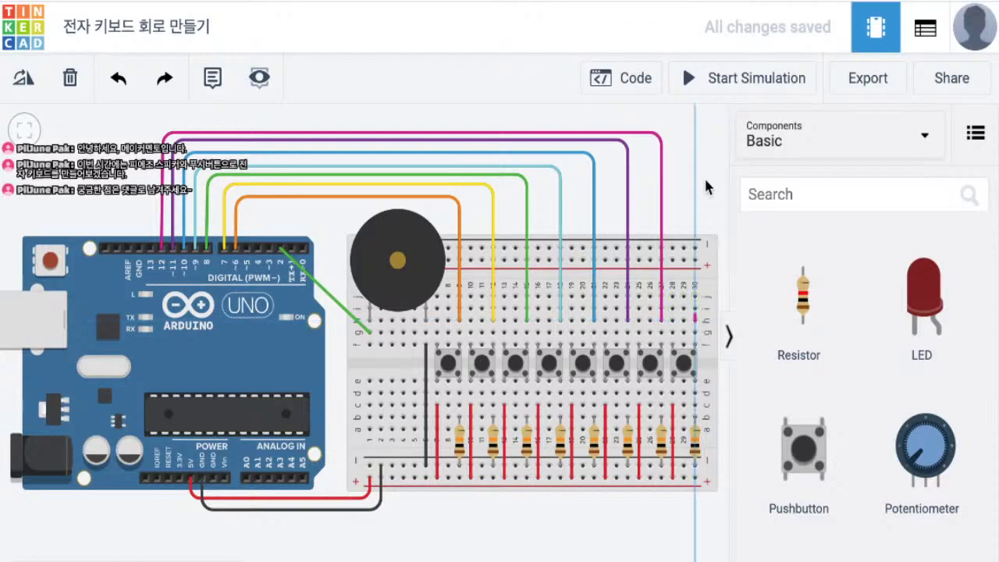
left_click(699, 126)
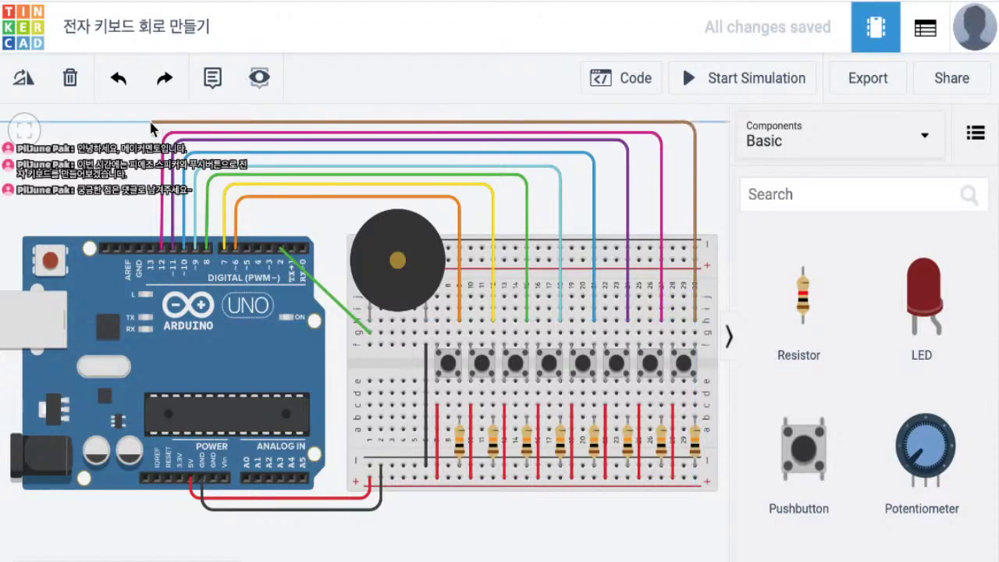
left_click(150, 122)
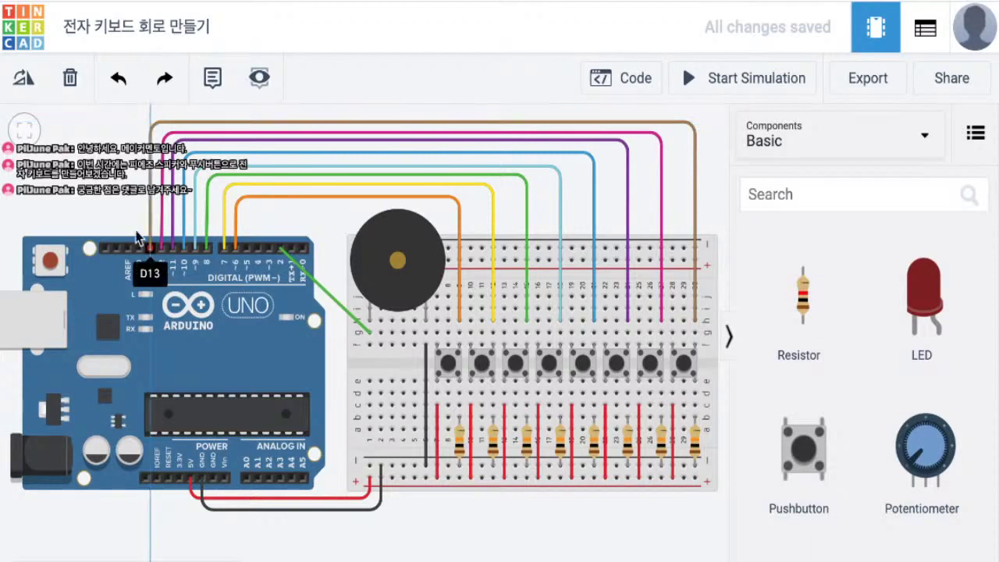
left_click(149, 248)
left_click(128, 218)
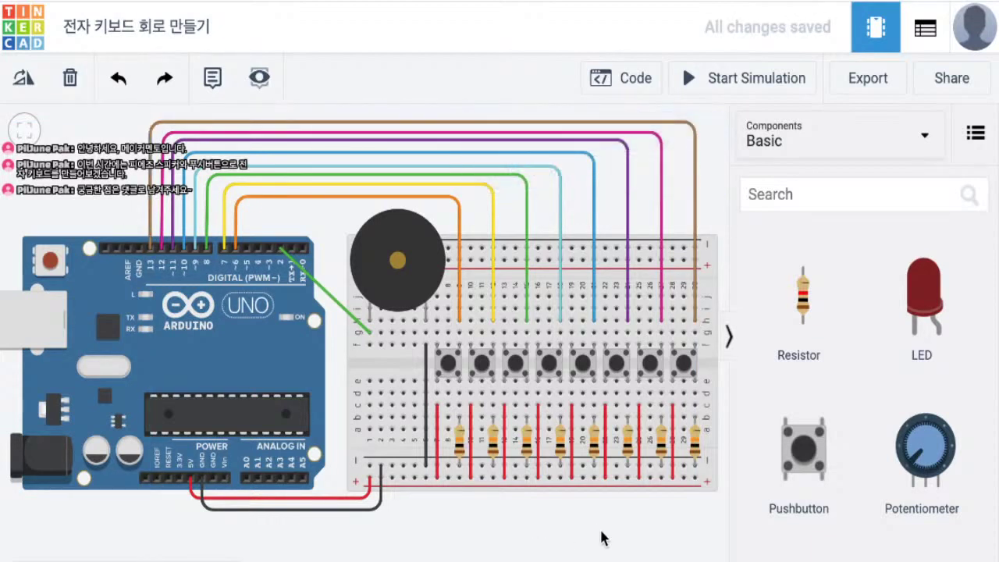
- Open the Arduino's code editor and change it from Blocks to Text mode
scroll(593, 539, "right", 2)
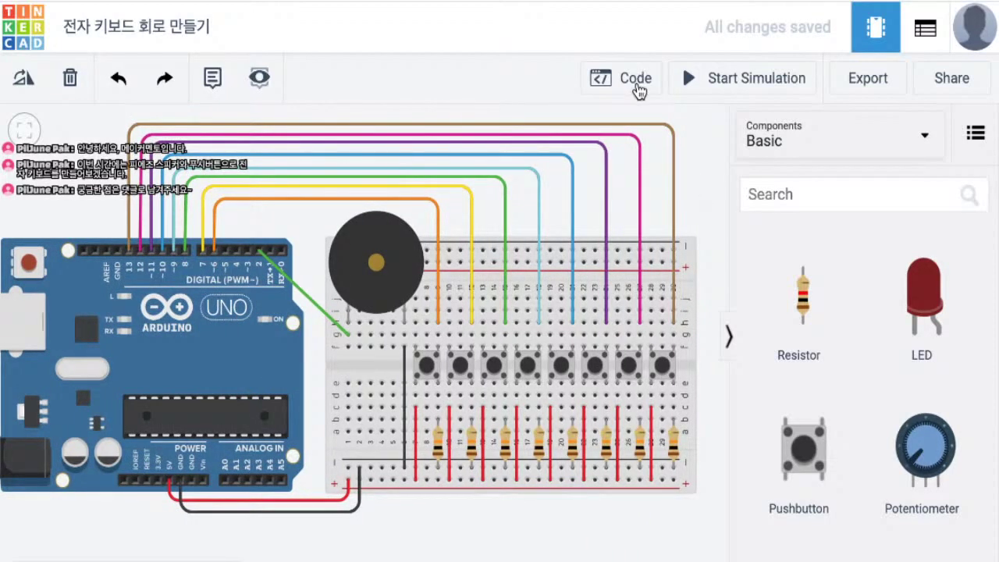
left_click(637, 81)
left_click(560, 127)
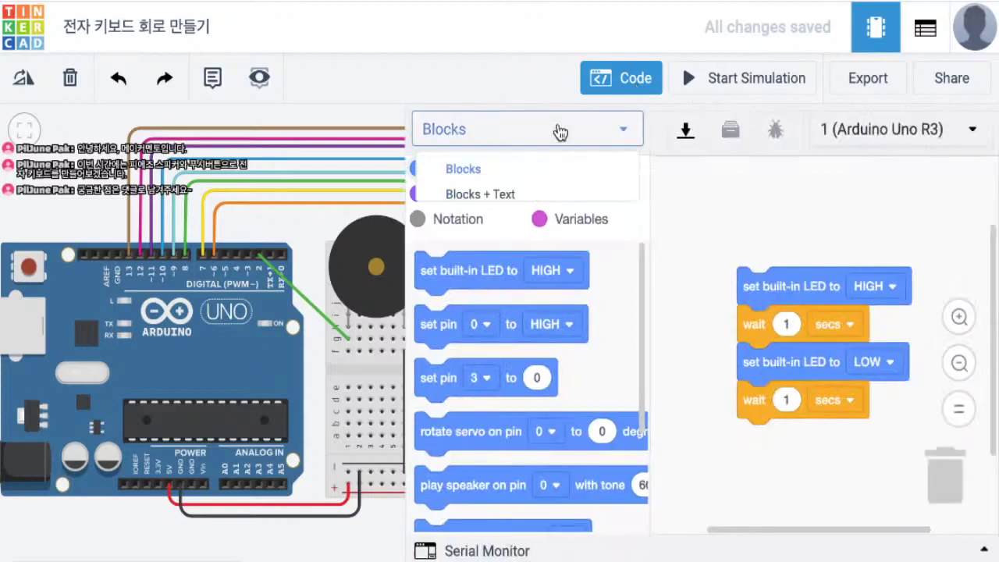
left_click(519, 227)
left_click(542, 207)
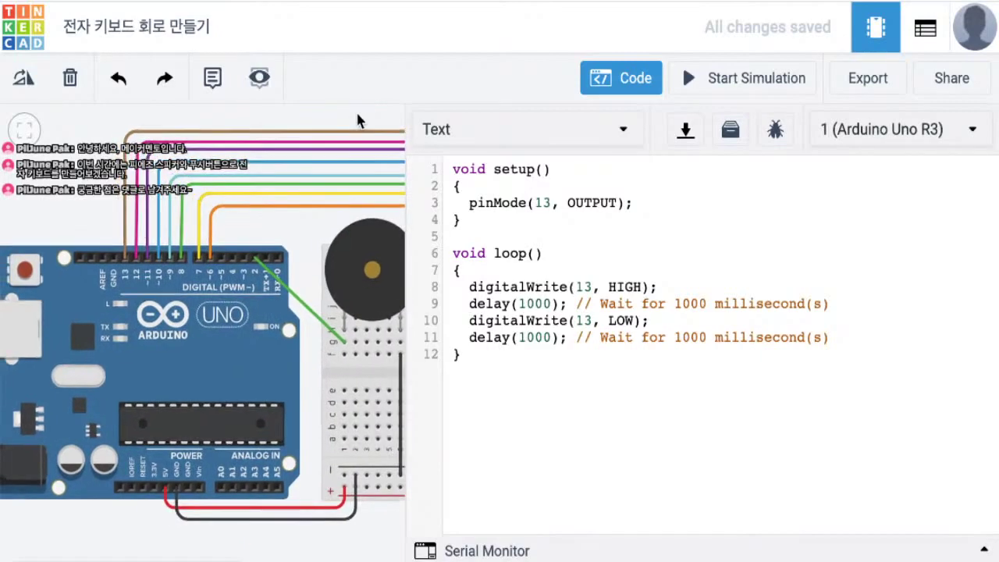
- Switch to the Untitled.rtf text document and copy the whole GitHub address of the arduino_simulation repository
key("super+Tab")
key("super+Tab")
key("super+Tab")
key("super+Tab")
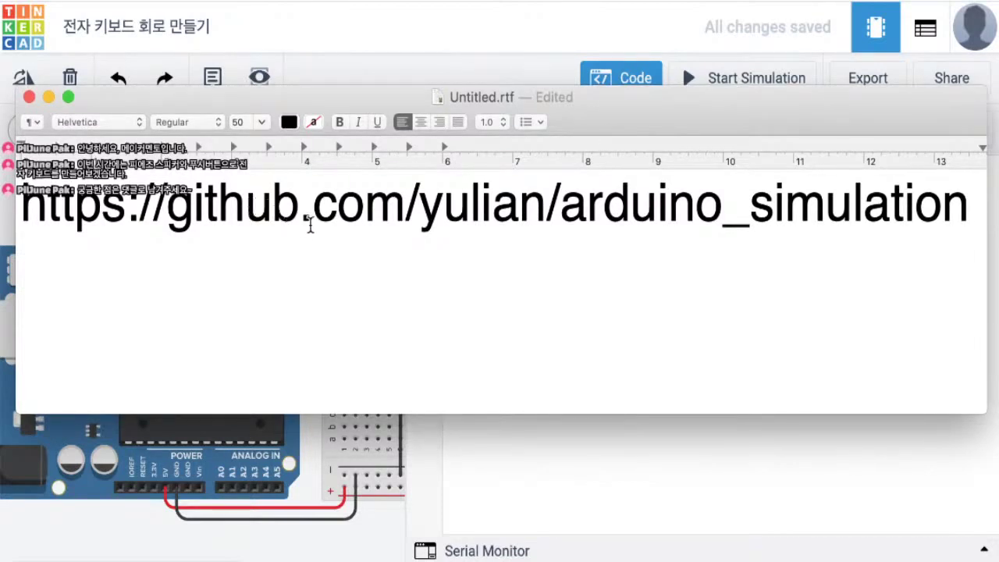
left_click_drag(419, 223, 541, 229)
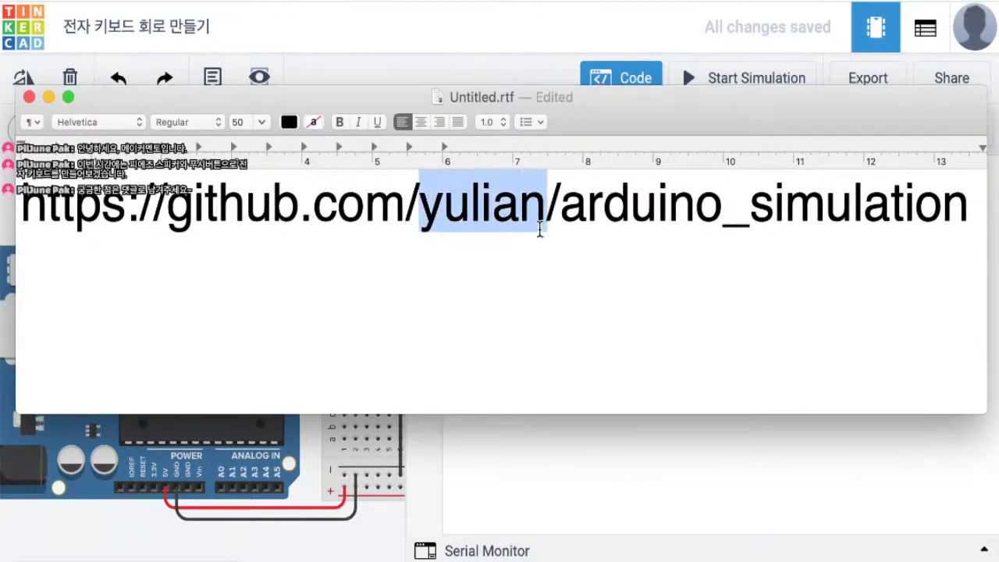
left_click(562, 220)
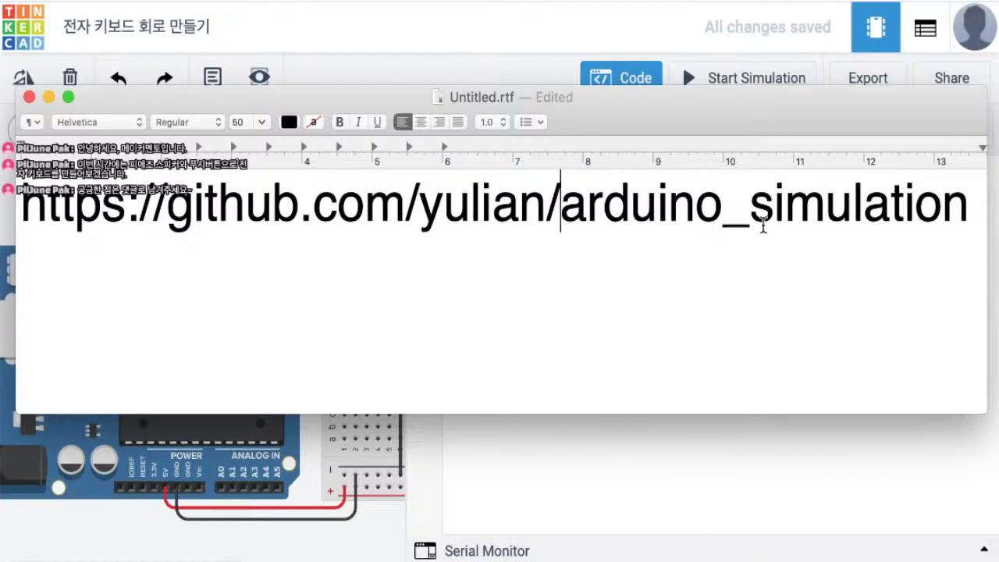
left_click_drag(968, 212, 587, 209)
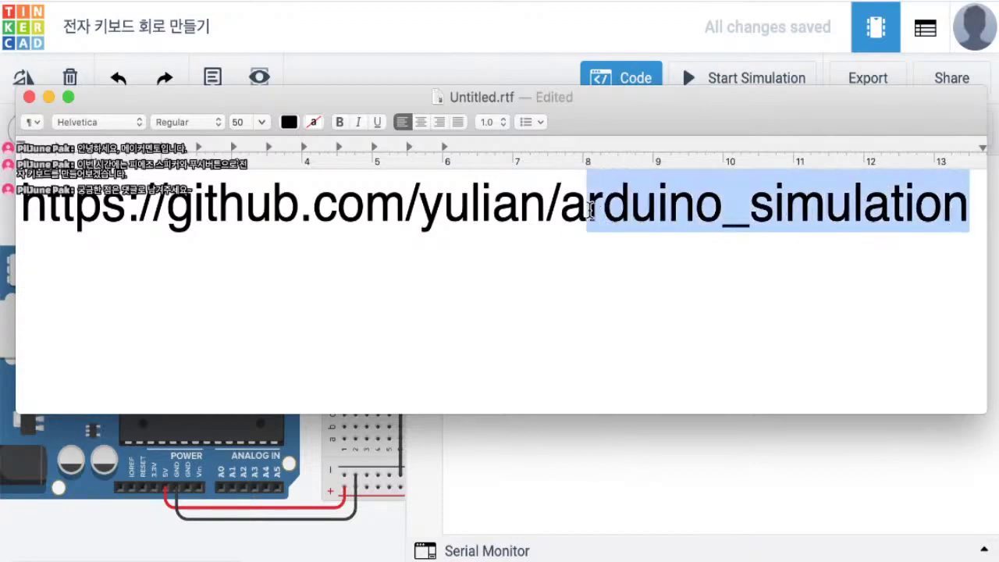
triple_click(590, 209)
key("super+c")
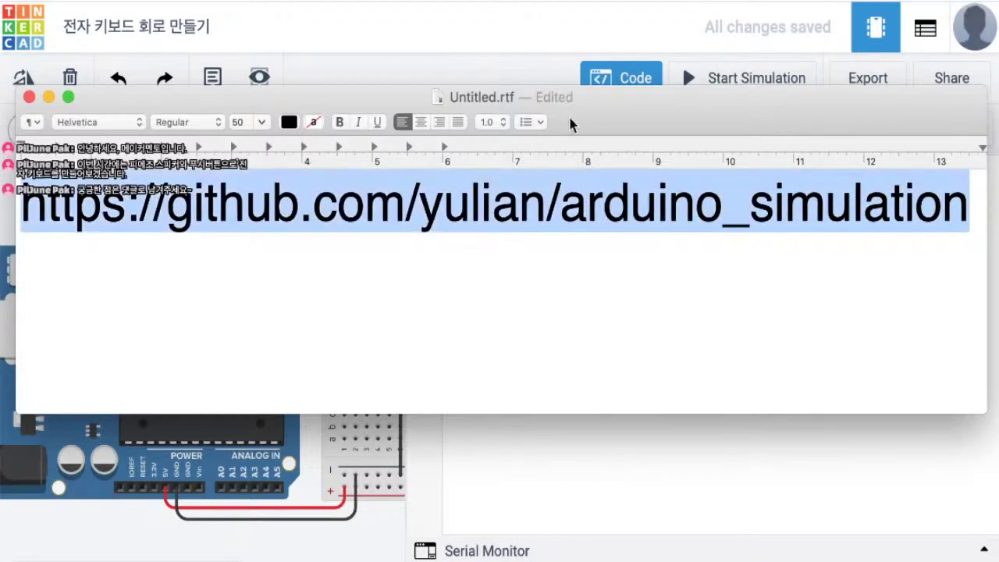
- Switch to the browser and load the copied arduino_simulation repository address
left_click(571, 37)
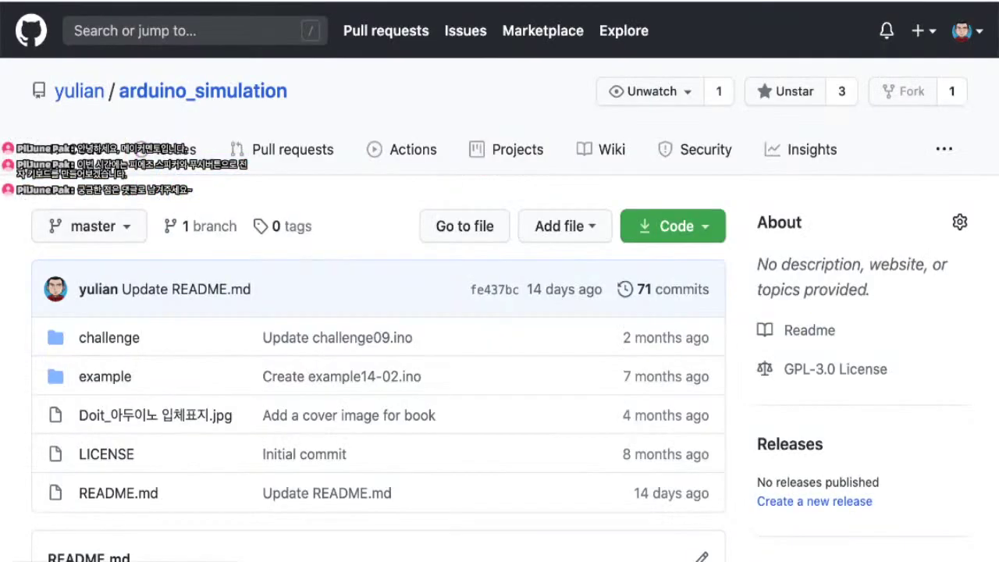
key("super+v")
key("Return")
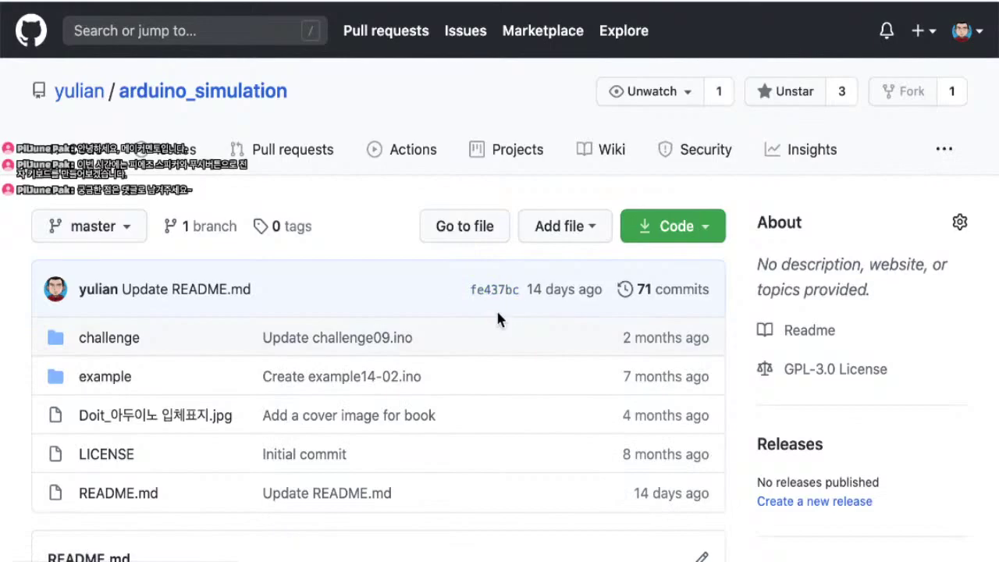
- Find practice 14-02, the electronic keyboard circuit, in the README's chapter 14 list and open its linked code file
scroll(498, 318, "down", 20)
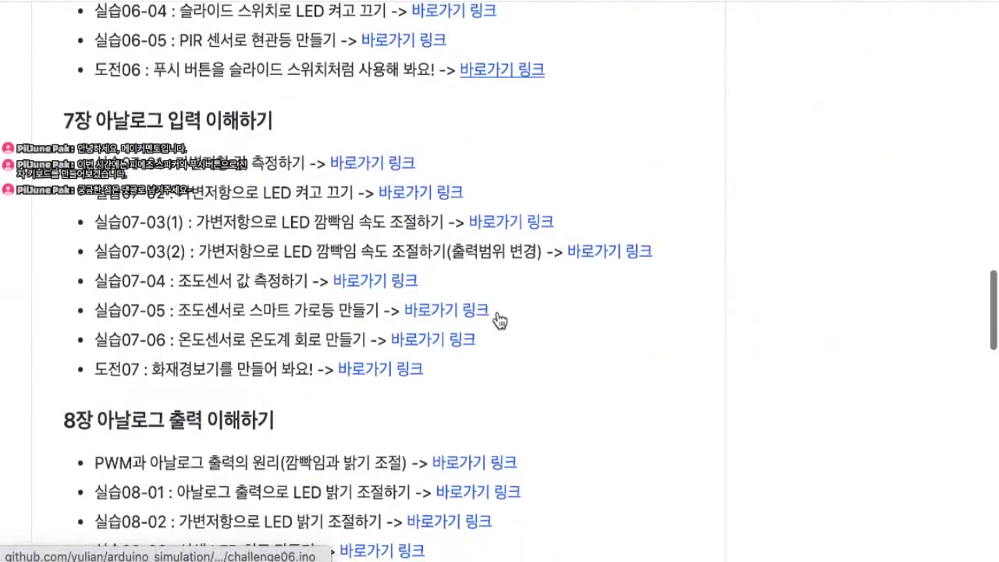
scroll(499, 320, "down", 20)
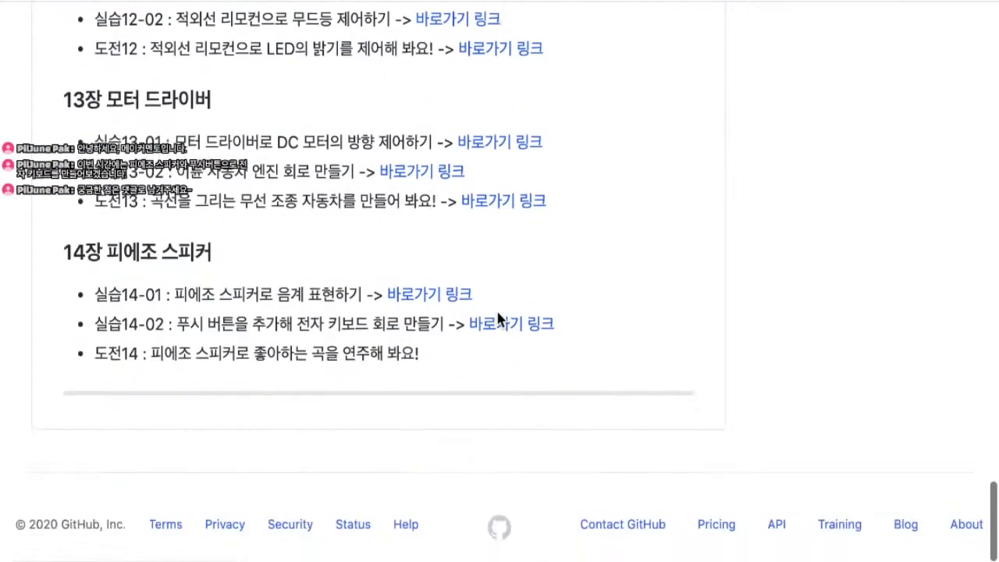
left_click_drag(177, 323, 441, 320)
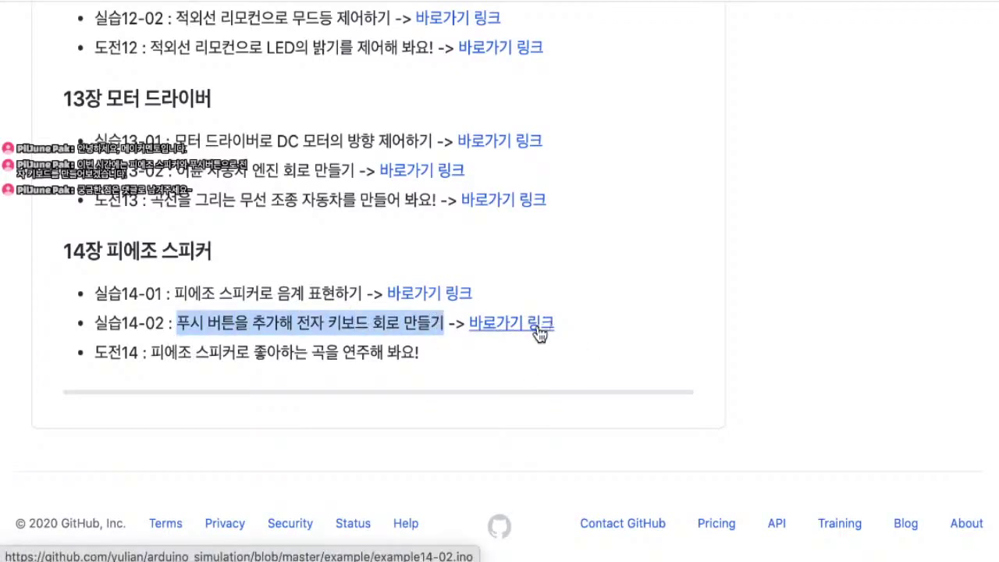
left_click(540, 328)
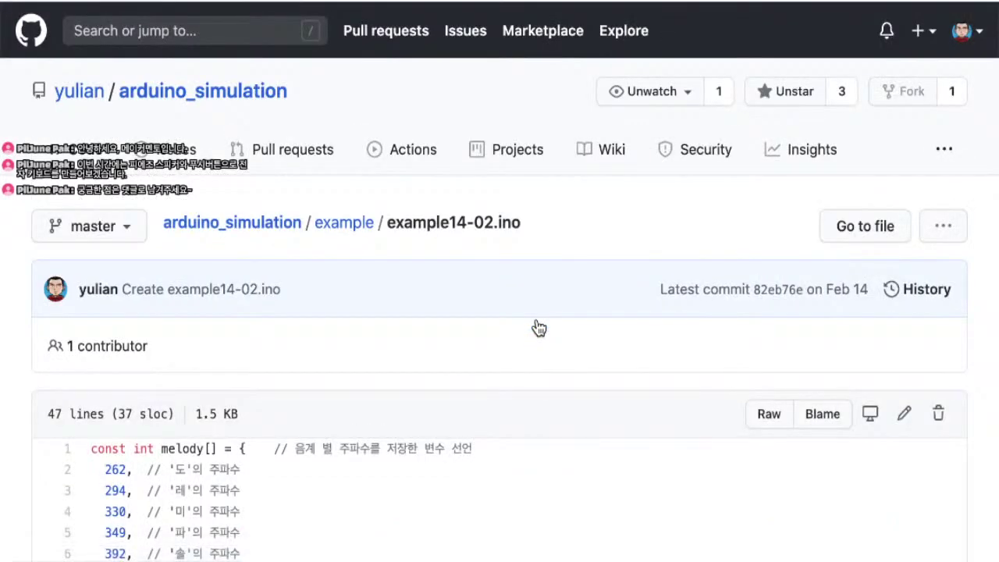
- Look through the example14-02.ino sketch and open its raw version
scroll(539, 328, "down", 5)
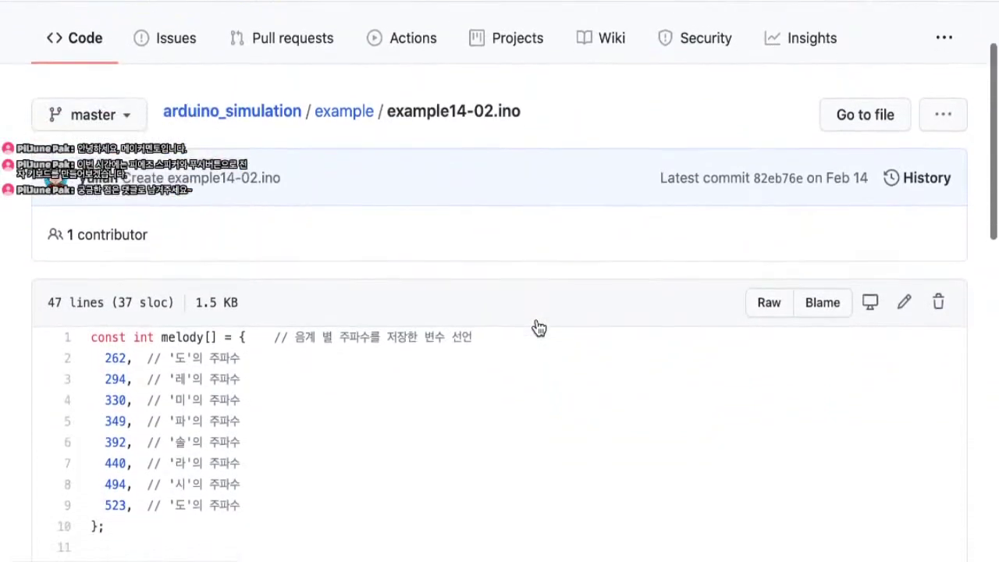
scroll(539, 328, "down", 9)
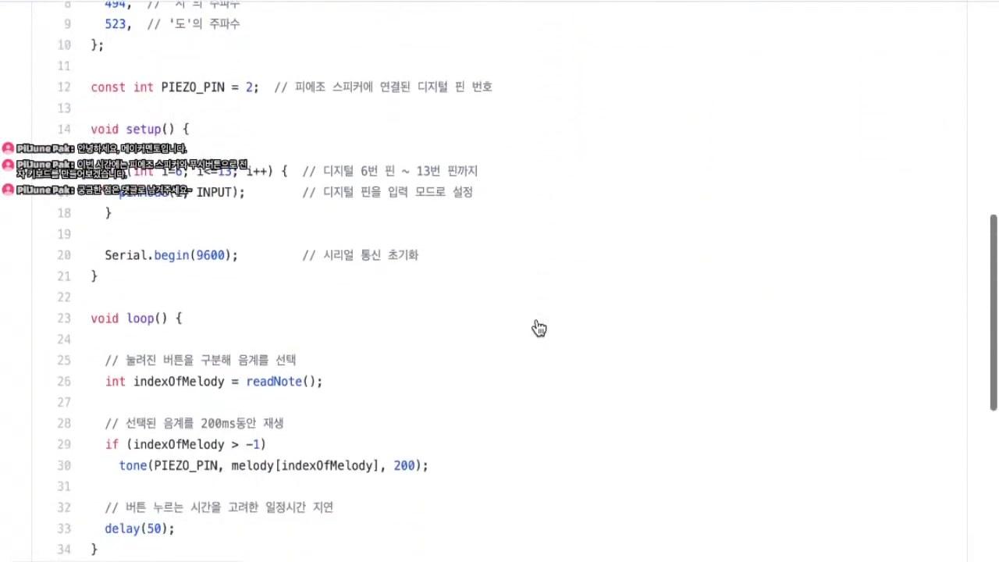
left_click_drag(207, 153, 367, 511)
scroll(165, 312, "up", 4)
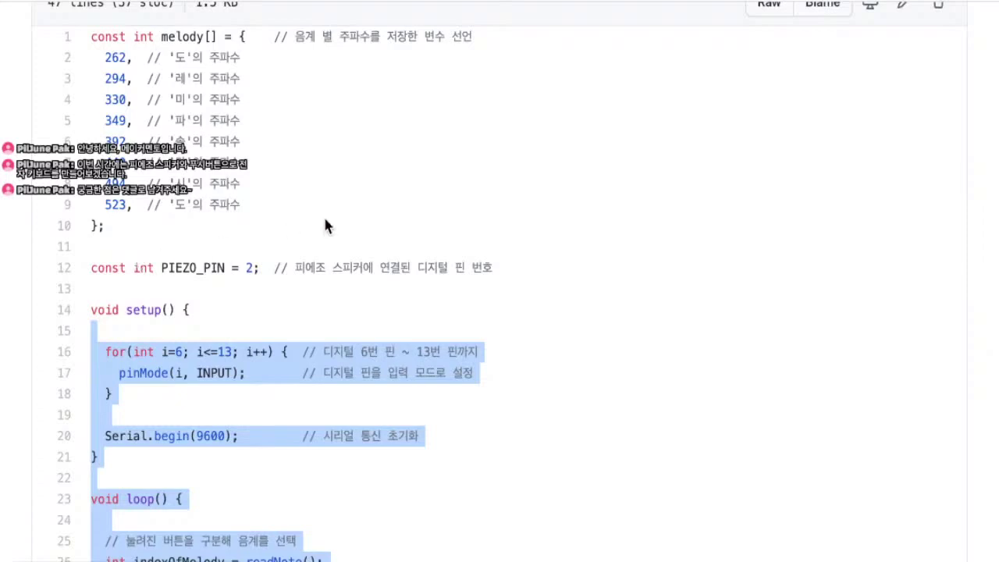
scroll(326, 226, "up", 4)
left_click(758, 228)
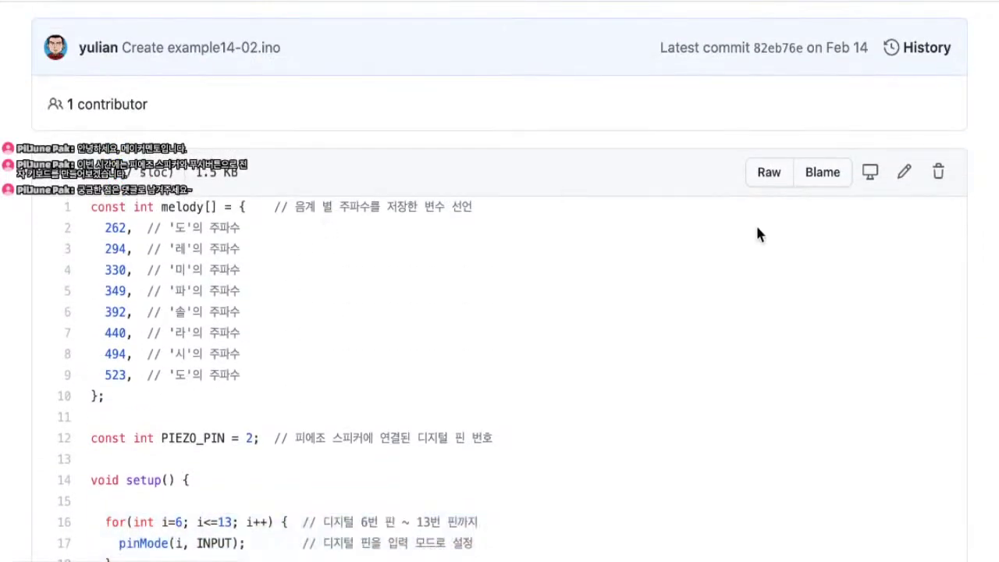
left_click(770, 173)
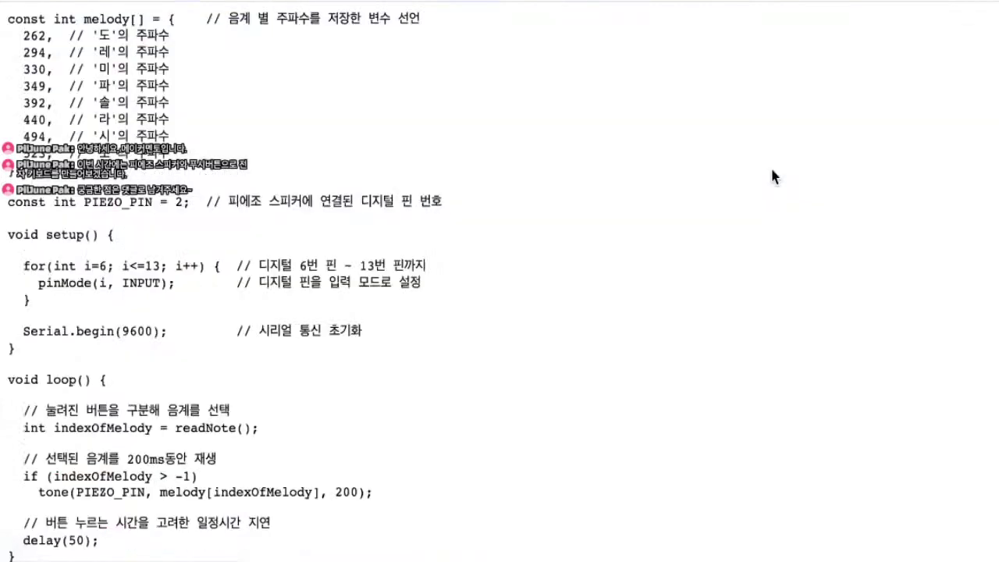
- Copy the entire example14-02.ino sketch from its raw page
scroll(384, 152, "down", 2)
scroll(383, 152, "up", 2)
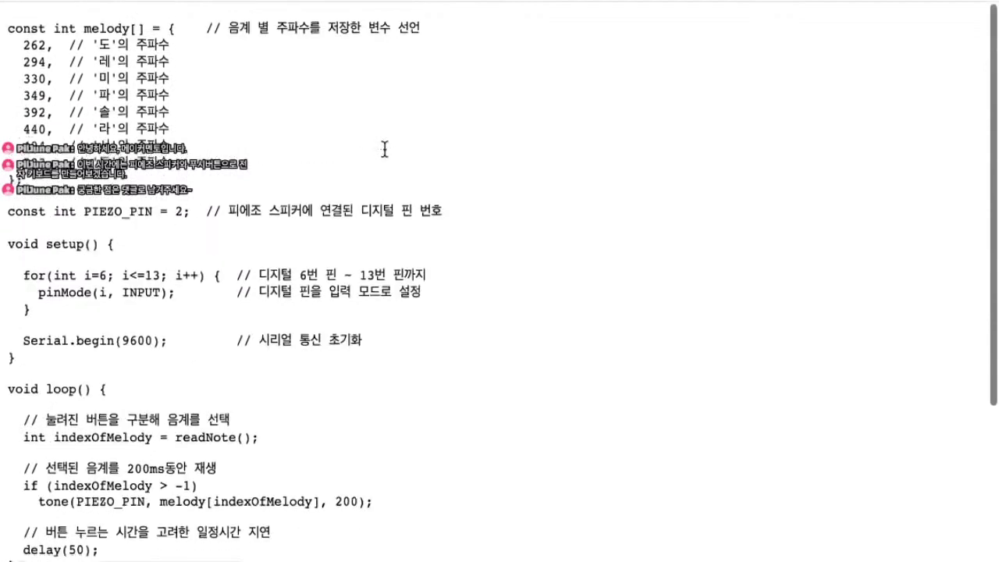
key("ctrl+a")
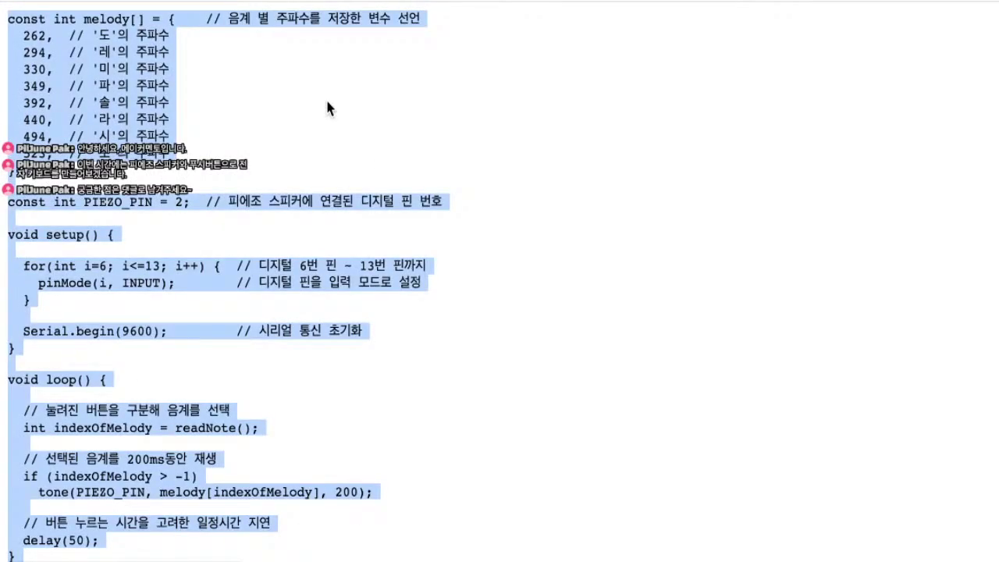
left_click(434, 150)
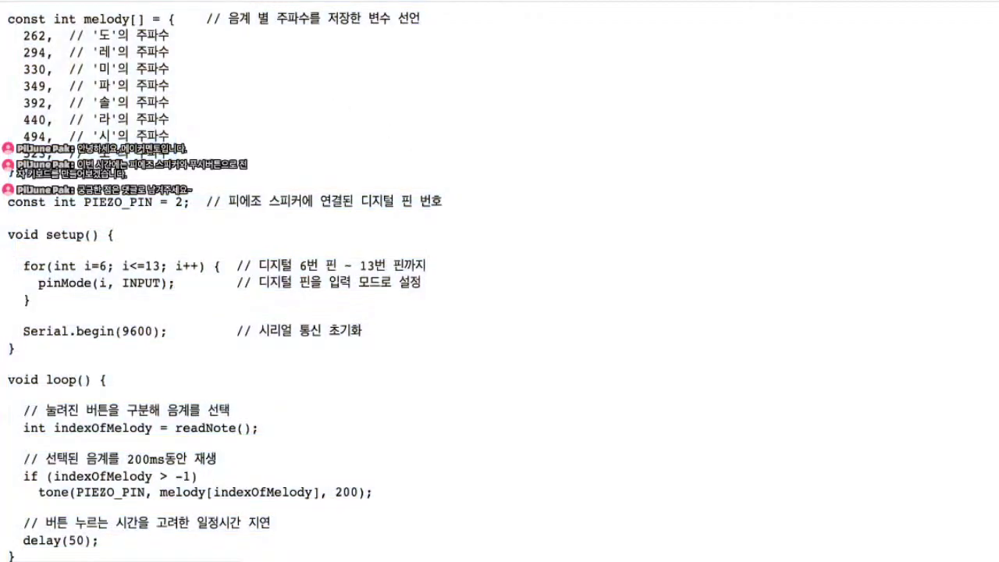
- Switch to the Tinkercad circuit and replace all of the Arduino Uno's default code with the copied sketch
key("ctrl+Tab")
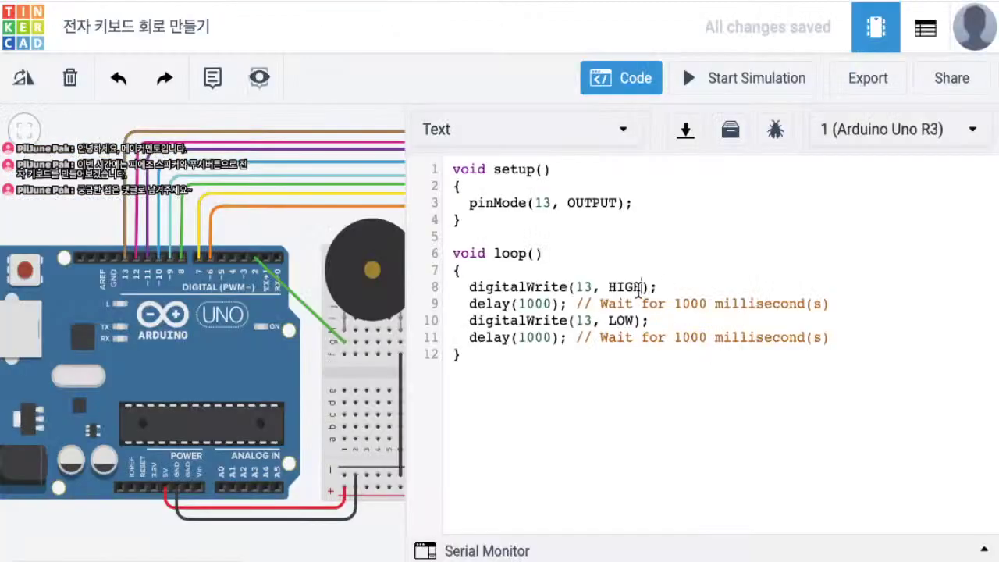
left_click(517, 375)
key("ctrl+a")
key("Delete")
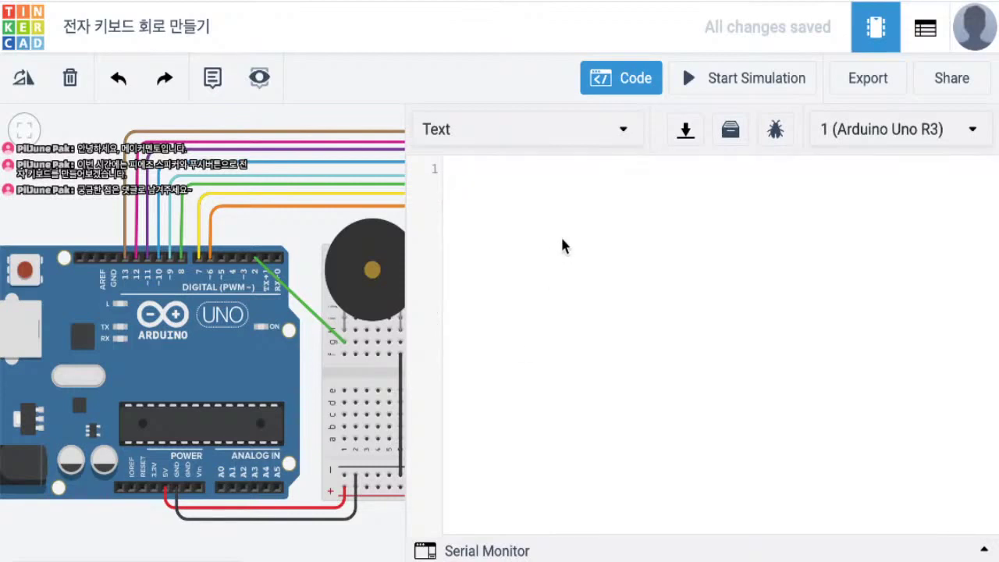
key("ctrl+v")
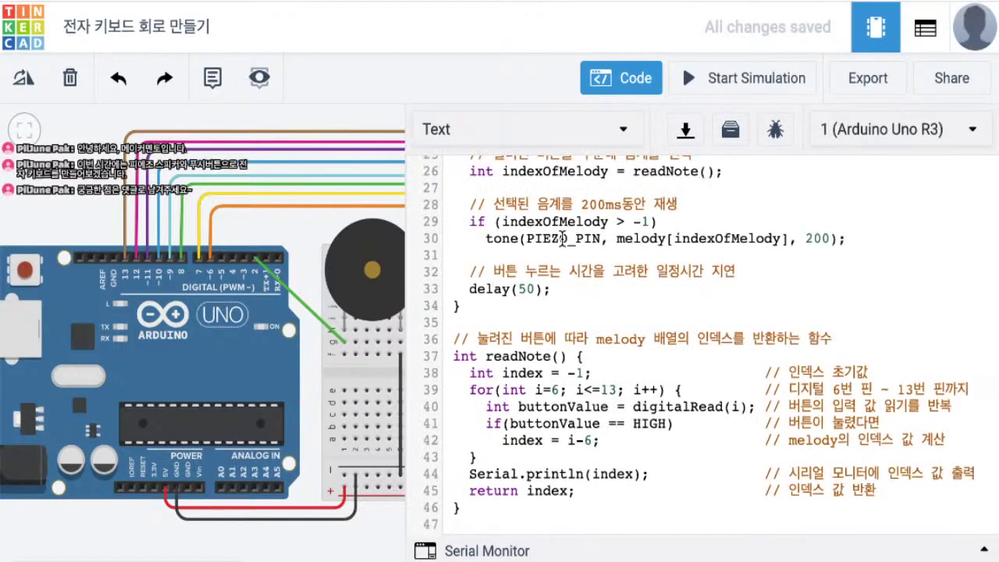
- Examine the melody array at the start of the sketch, going through the frequency of each note
scroll(597, 281, "up", 5)
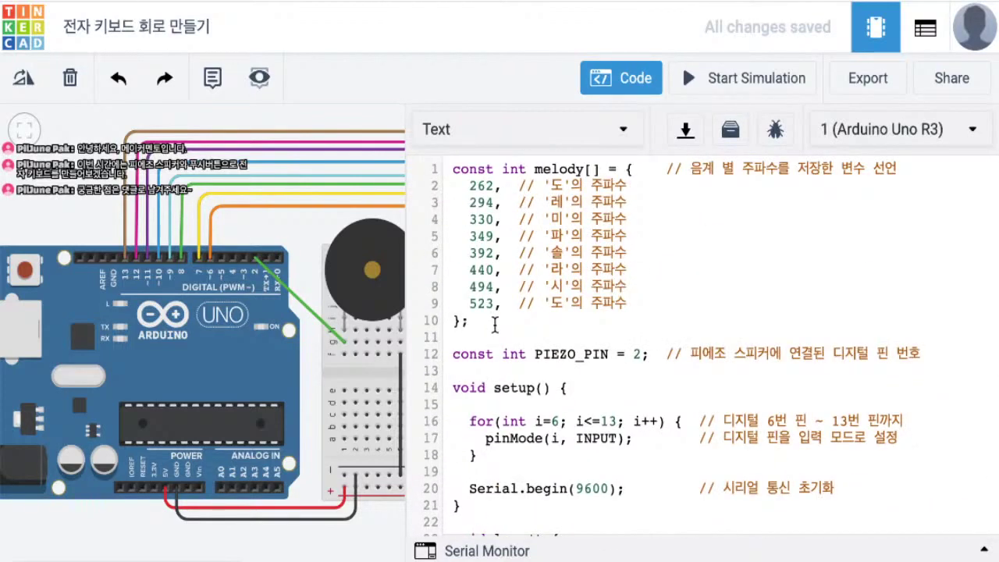
left_click_drag(494, 324, 441, 167)
left_click(518, 201)
double_click(566, 169)
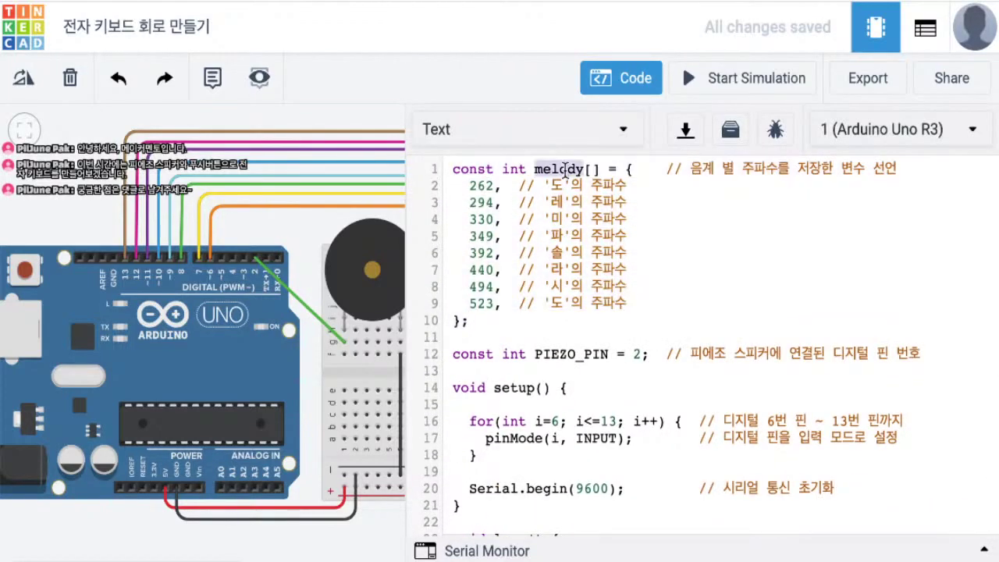
left_click(517, 329)
double_click(562, 170)
double_click(485, 187)
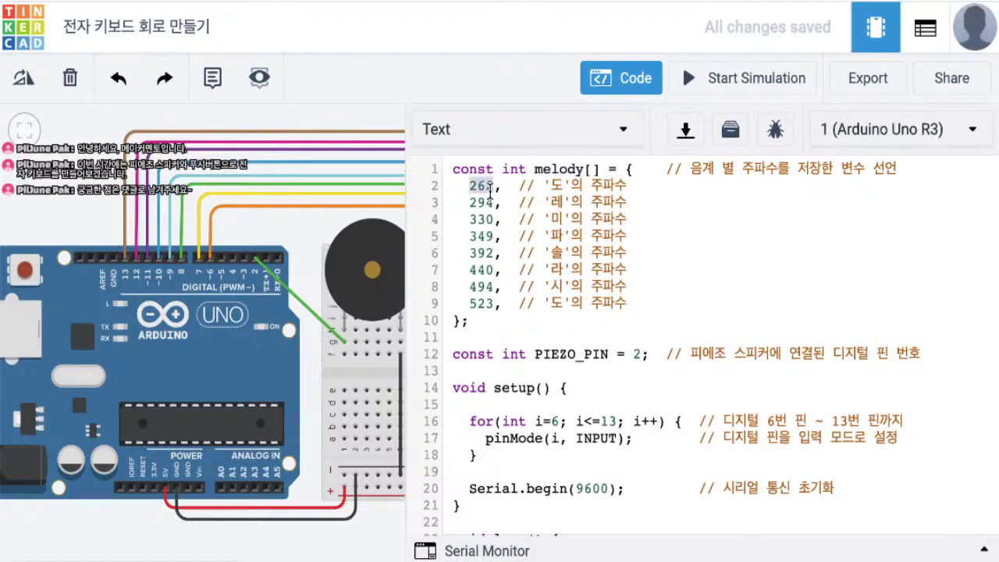
left_click(485, 188)
double_click(485, 206)
double_click(485, 220)
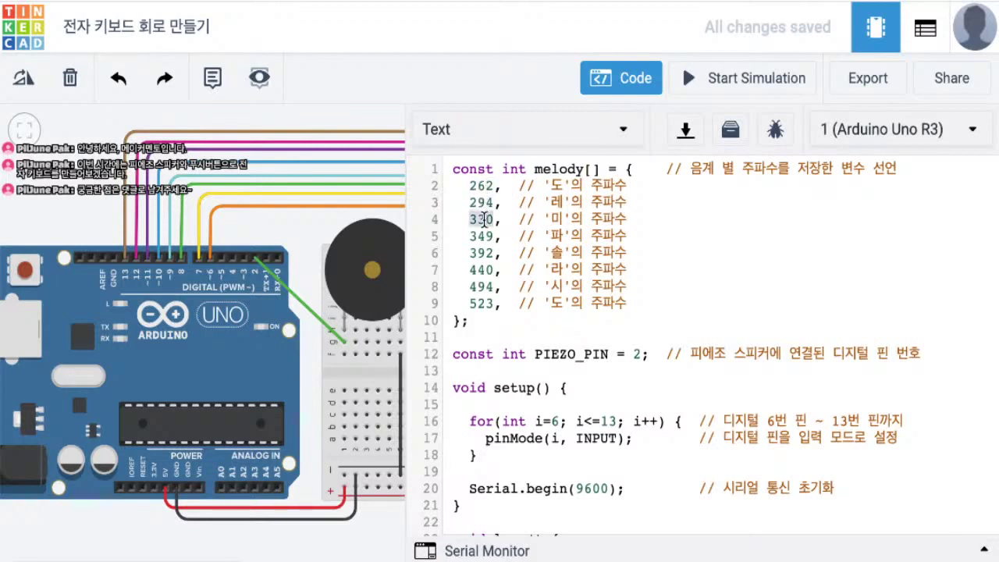
left_click(485, 236)
double_click(485, 257)
left_click(485, 274)
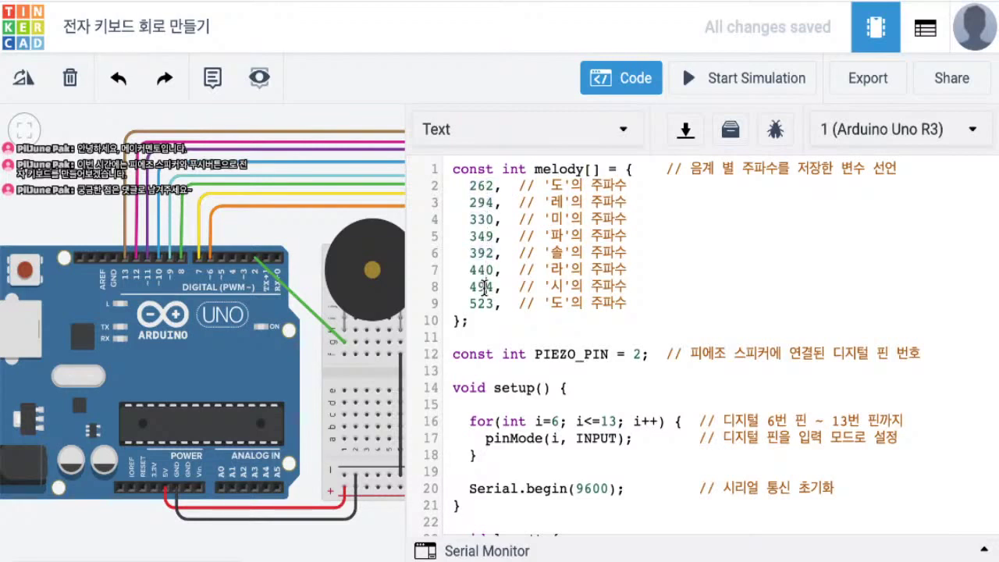
double_click(483, 306)
left_click(492, 328)
- Compare the PIEZO_PIN constant in the code with the piezo's wire on the Arduino in the circuit
double_click(550, 354)
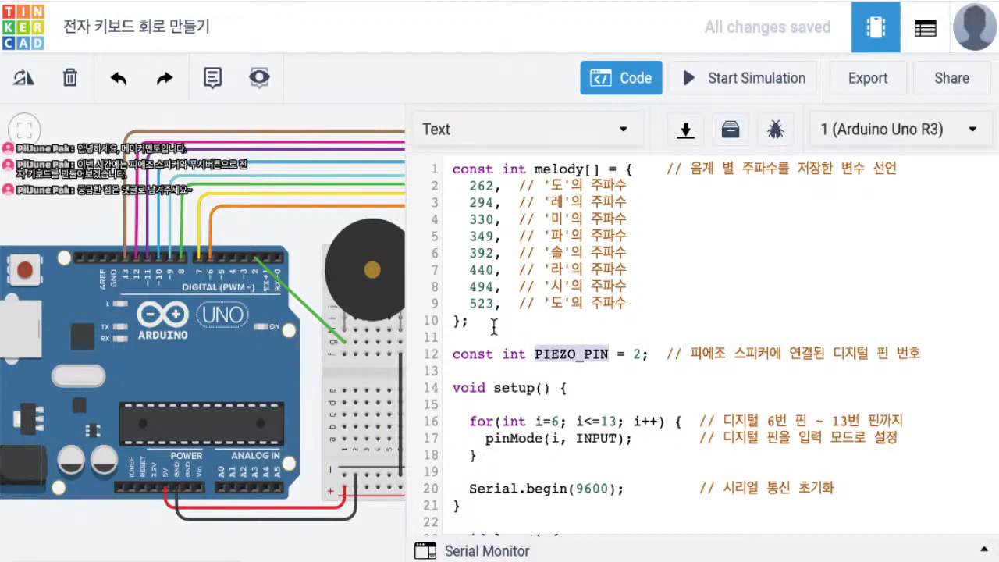
left_click(642, 357)
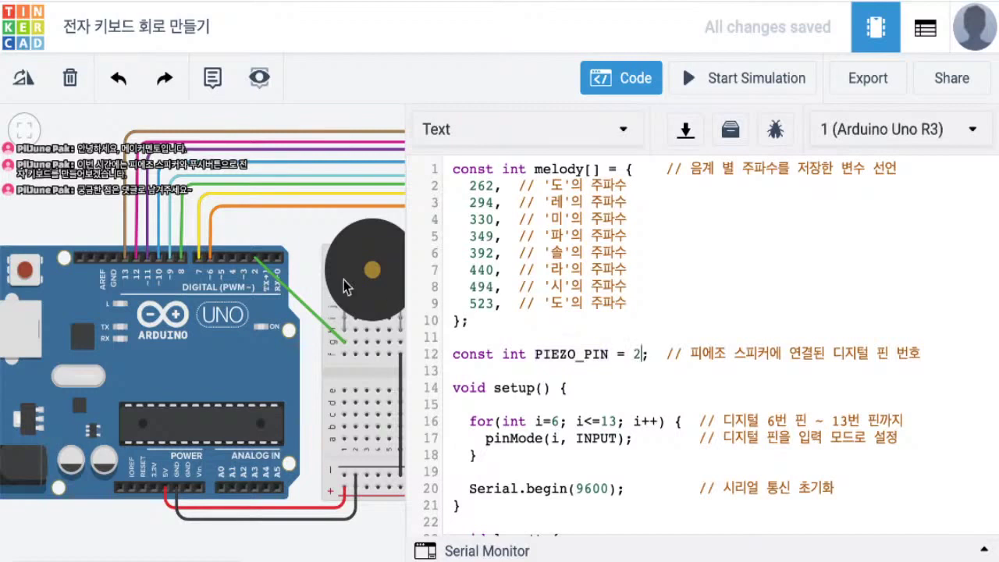
left_click_drag(303, 234, 242, 224)
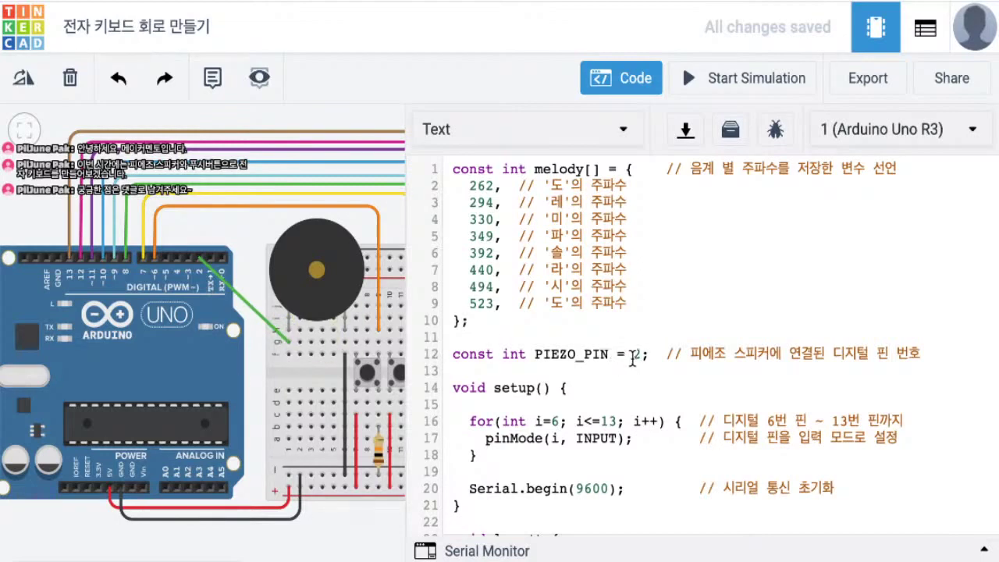
- Examine the for loop in setup(), covering its start value, end condition, increment and the pinMode call for the button pins
scroll(633, 359, "down", 3)
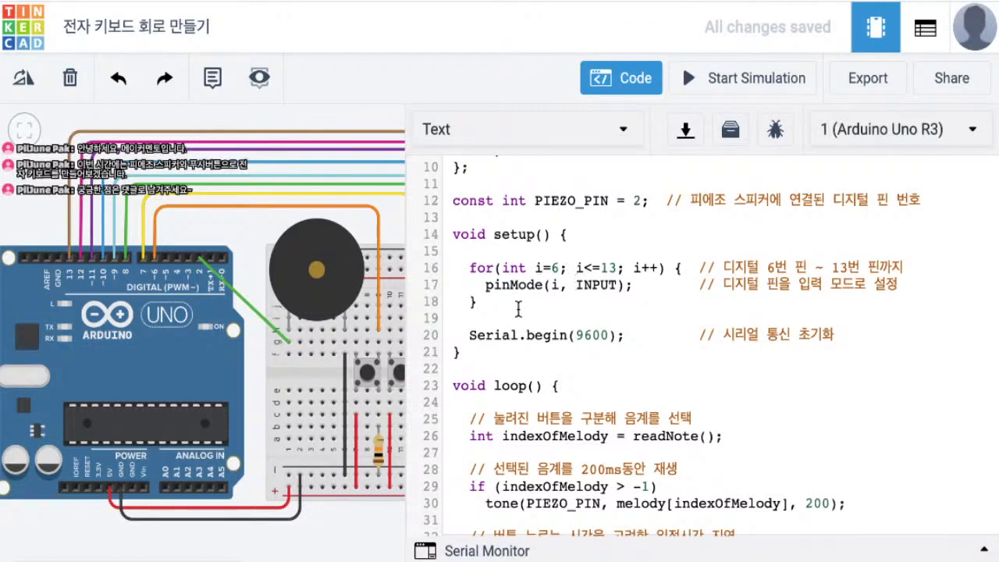
left_click_drag(477, 302, 471, 274)
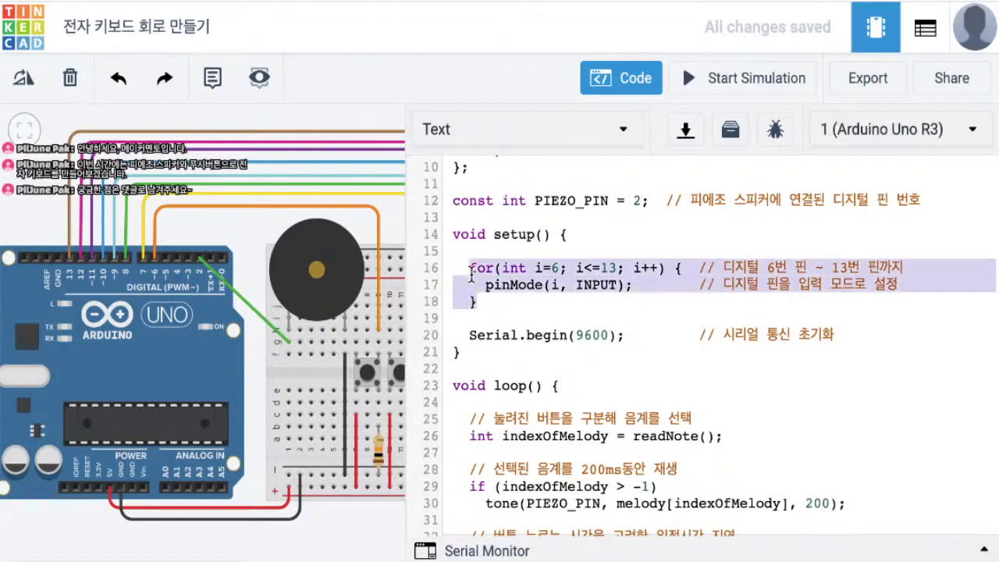
left_click(556, 268)
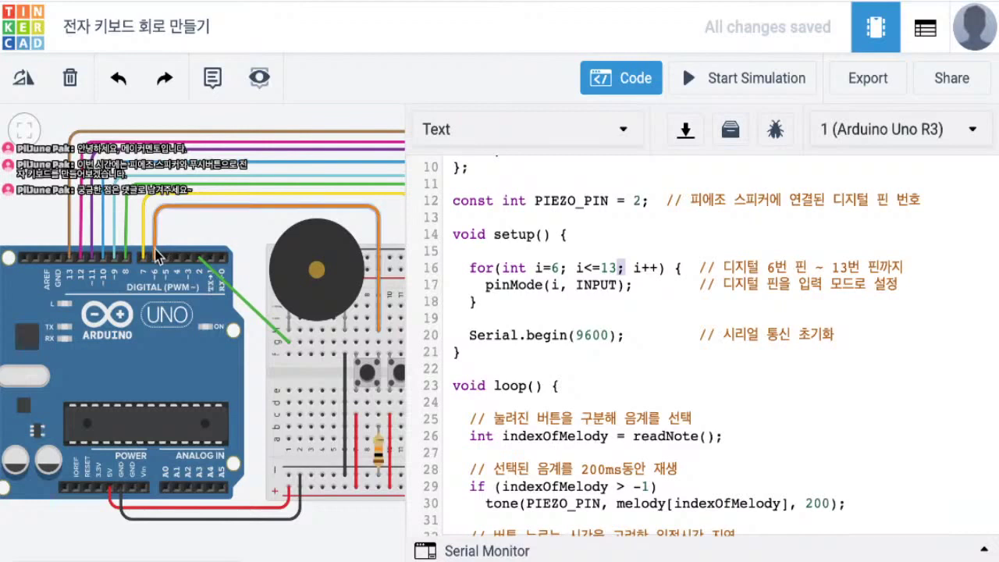
left_click(557, 271)
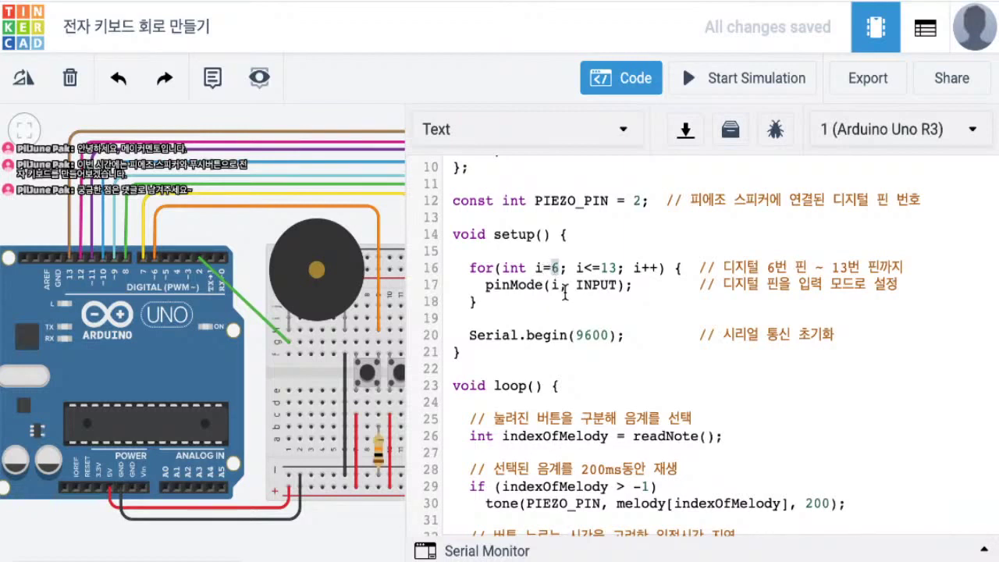
left_click(586, 268)
left_click_drag(486, 285, 638, 285)
left_click(679, 275)
left_click(500, 304)
left_click_drag(485, 286, 634, 287)
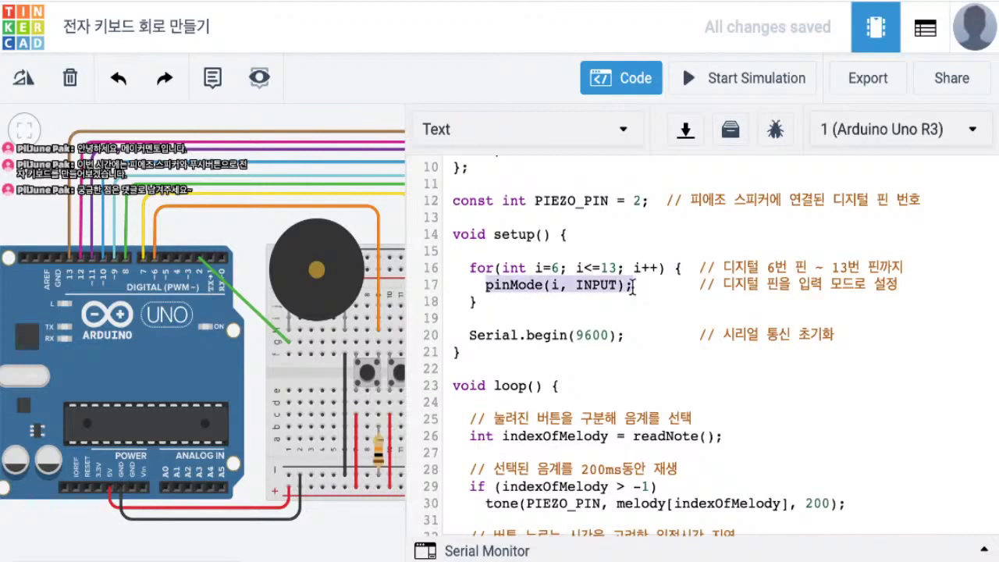
left_click(557, 287)
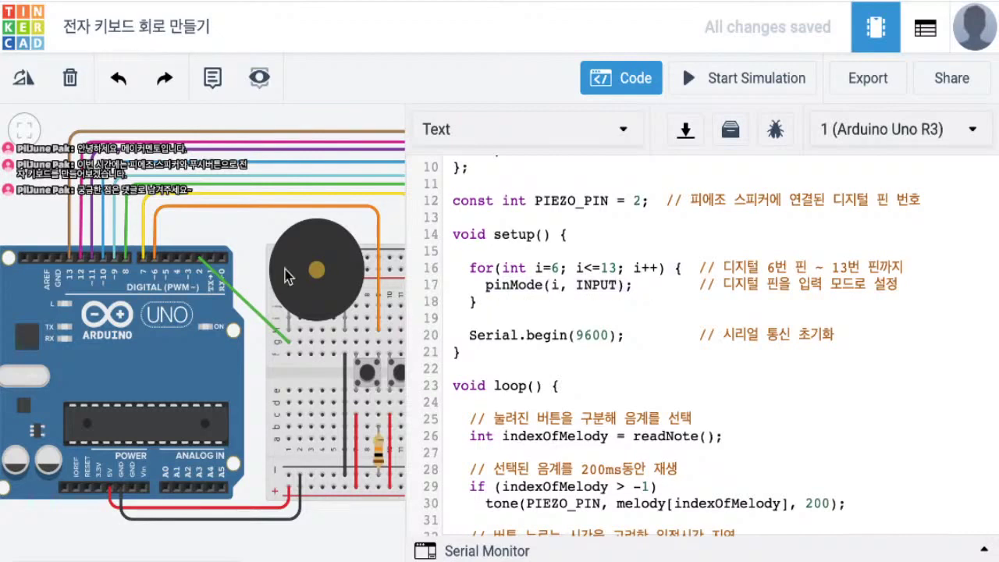
double_click(595, 287)
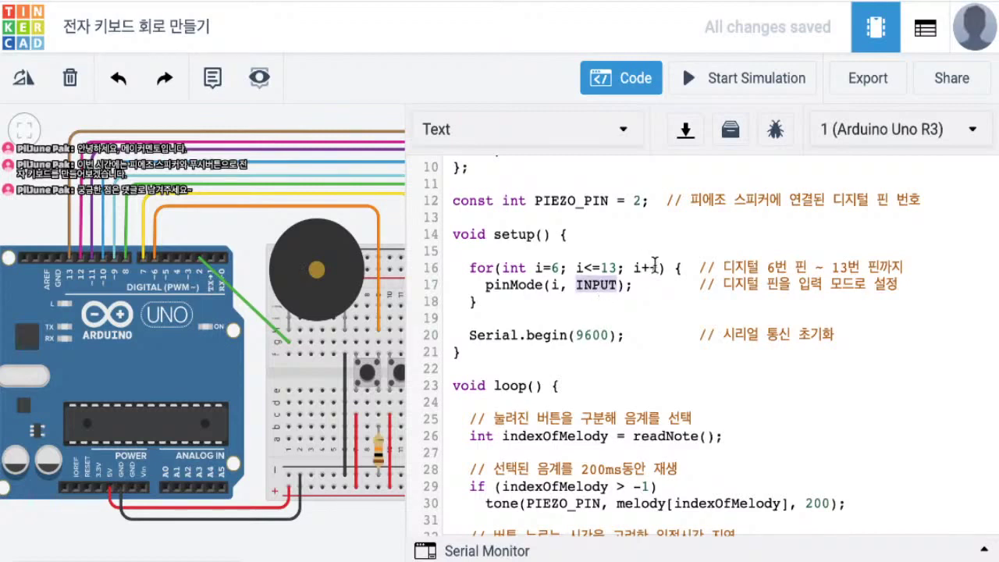
left_click_drag(657, 267, 634, 270)
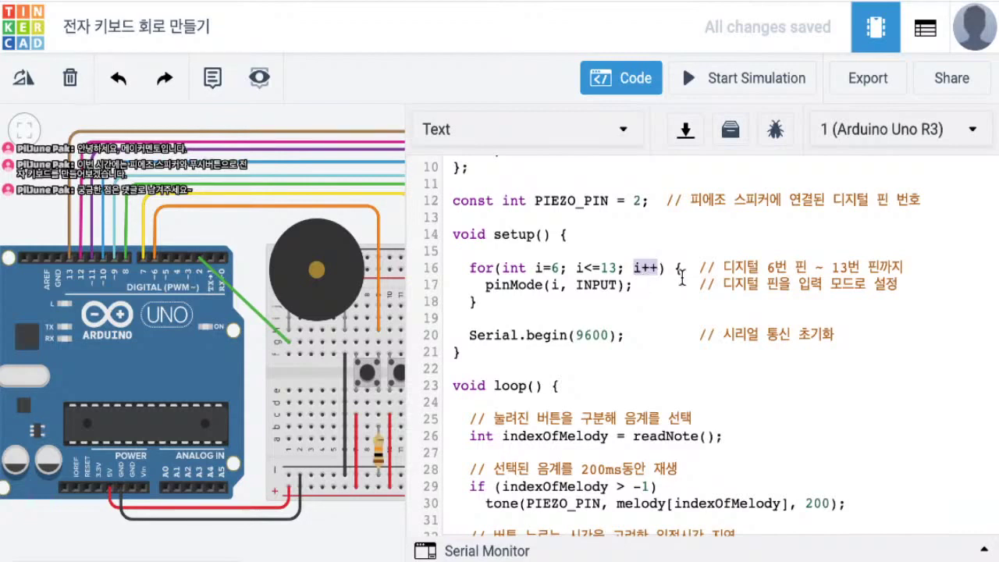
- Write a temporary comment "// i = i+1" above the for loop in setup() to illustrate the increment, and remove it
left_click(678, 248)
key("Return")
type("//")
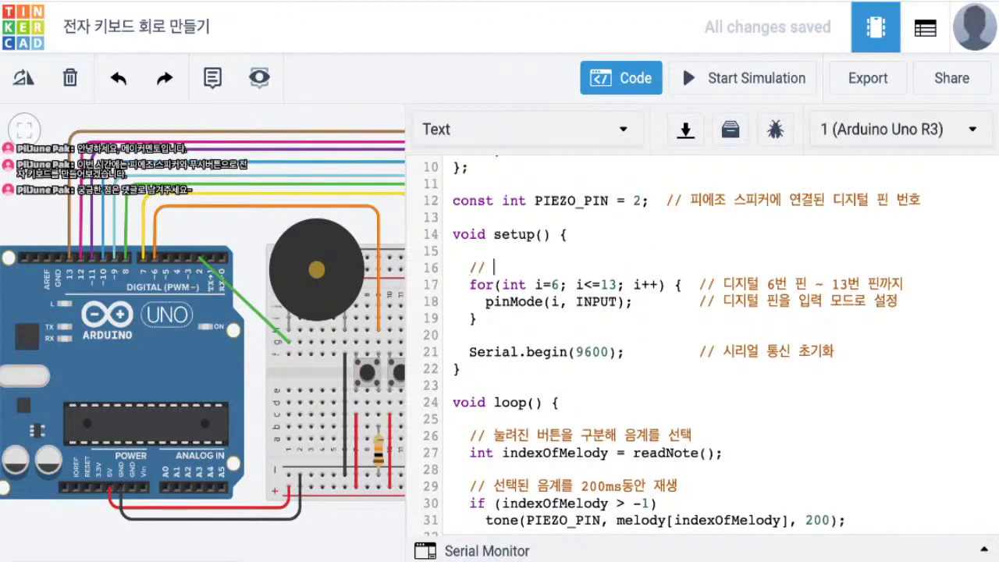
type(" i = i+1")
left_click_drag(574, 267, 443, 267)
type("i++")
key("BackSpace")
key("BackSpace")
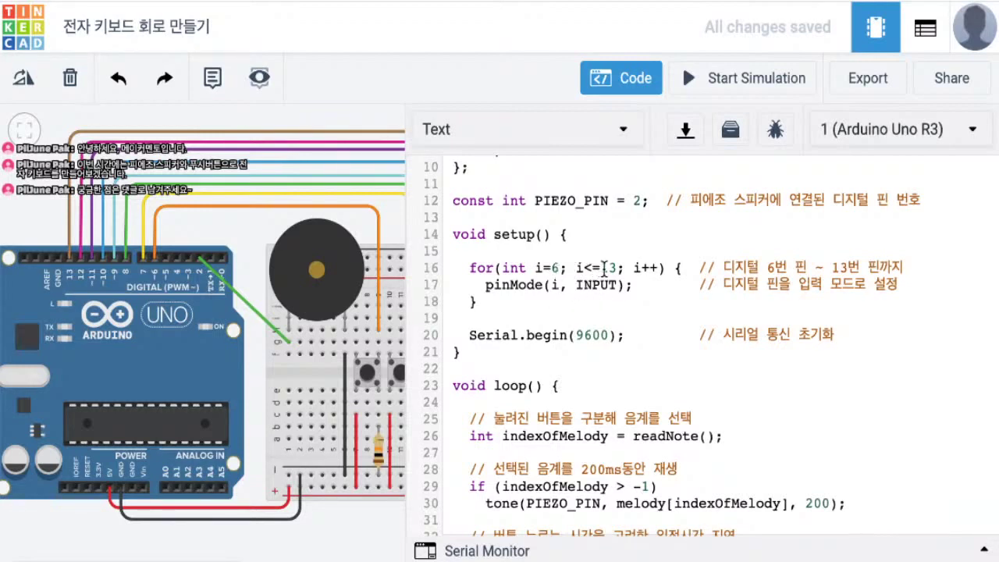
- Review the pinMode line, the whole for loop and the Serial.begin call in setup()
left_click_drag(486, 286, 641, 289)
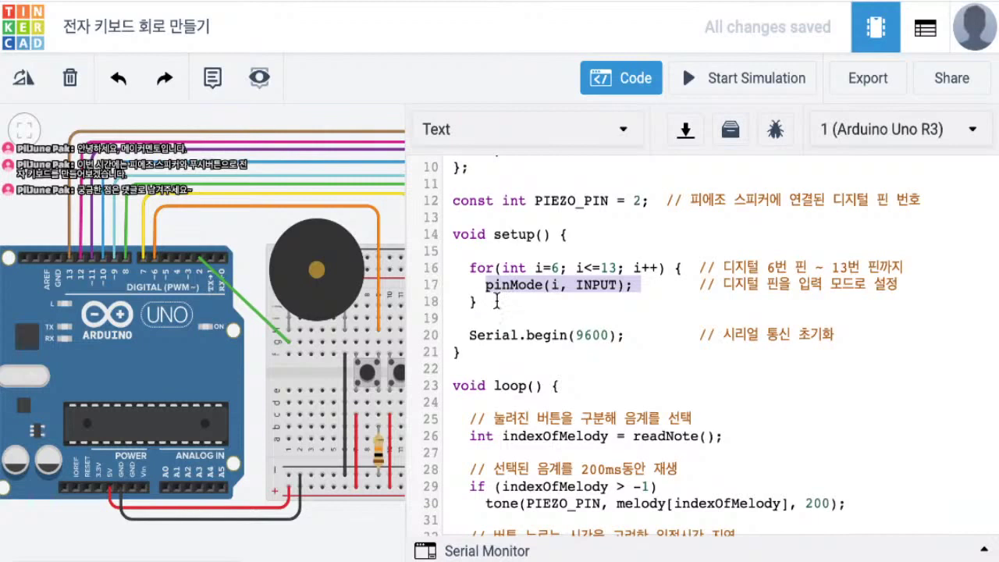
left_click_drag(496, 301, 469, 268)
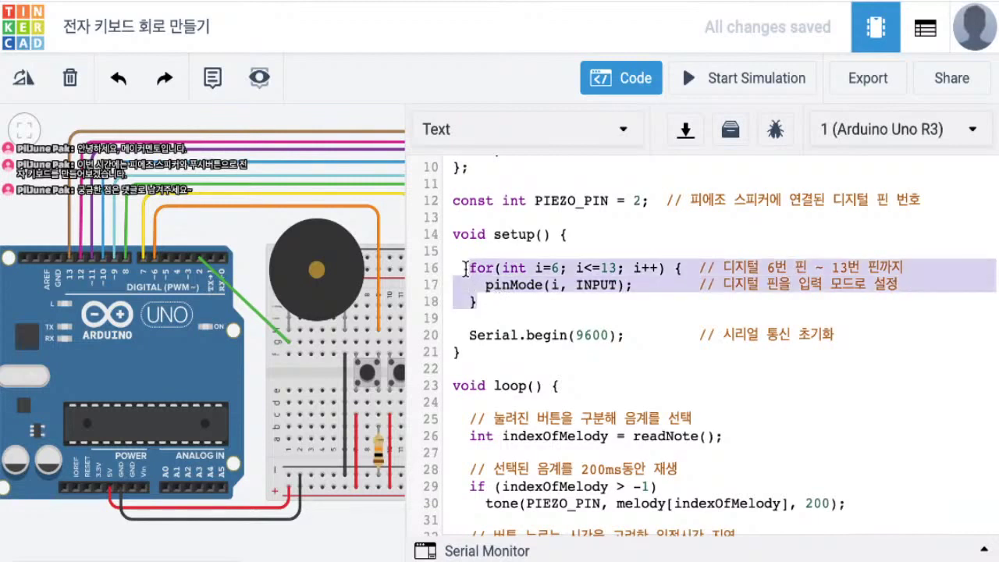
left_click(531, 297)
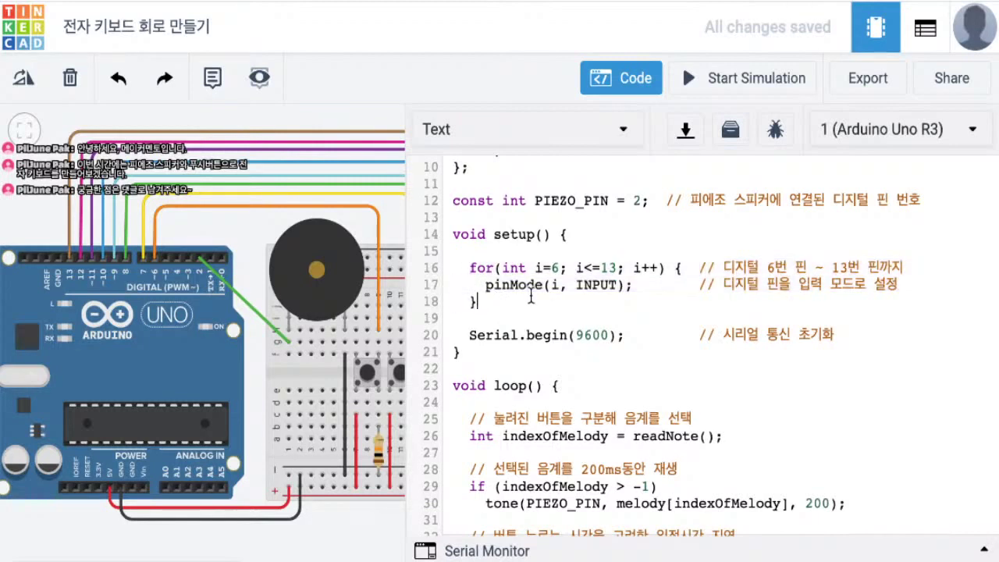
scroll(531, 297, "down", 1)
left_click_drag(633, 312, 468, 315)
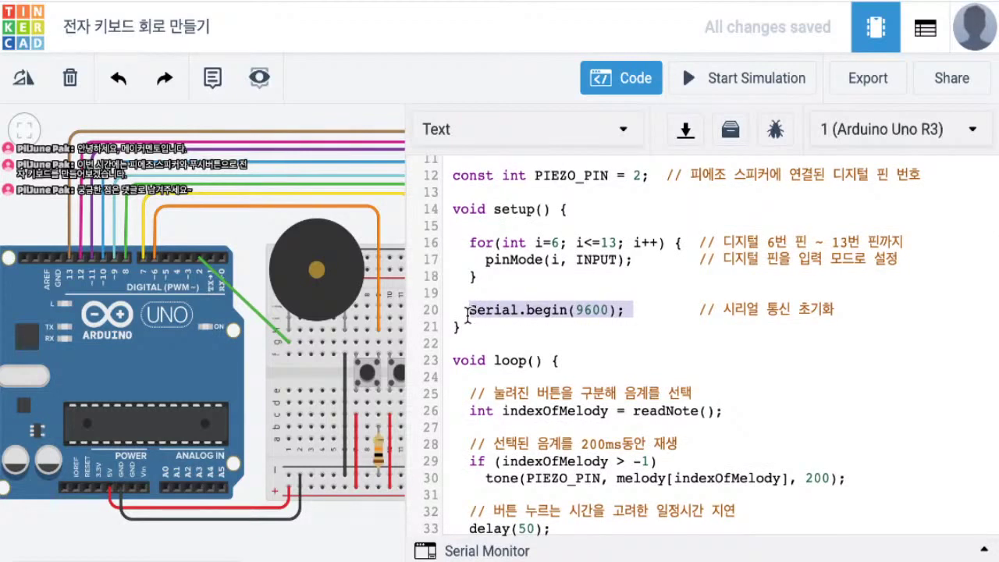
left_click(610, 278)
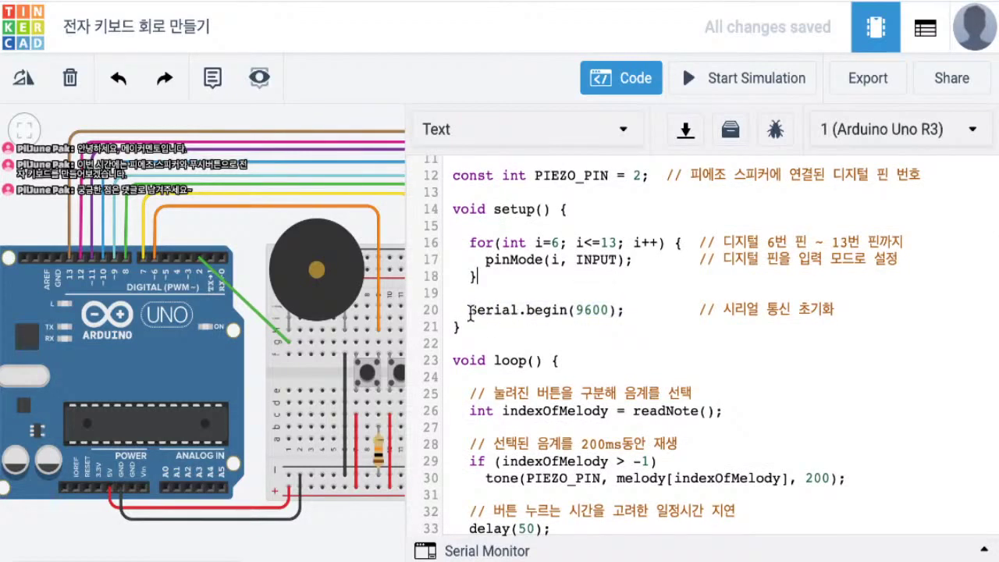
- Examine how loop() assigns indexOfMelody from readNote(), and find the definition of the readNote function
scroll(625, 316, "down", 5)
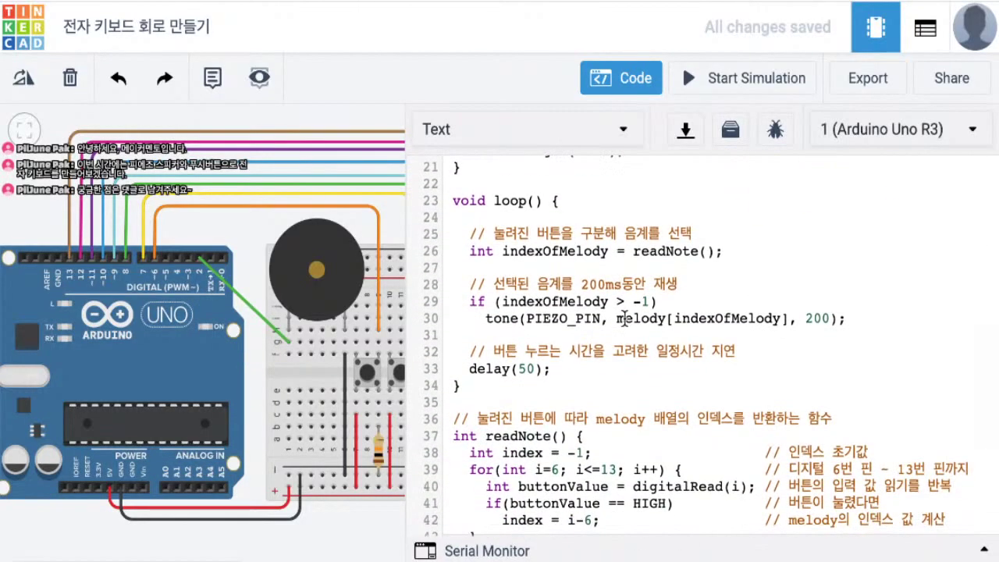
double_click(576, 250)
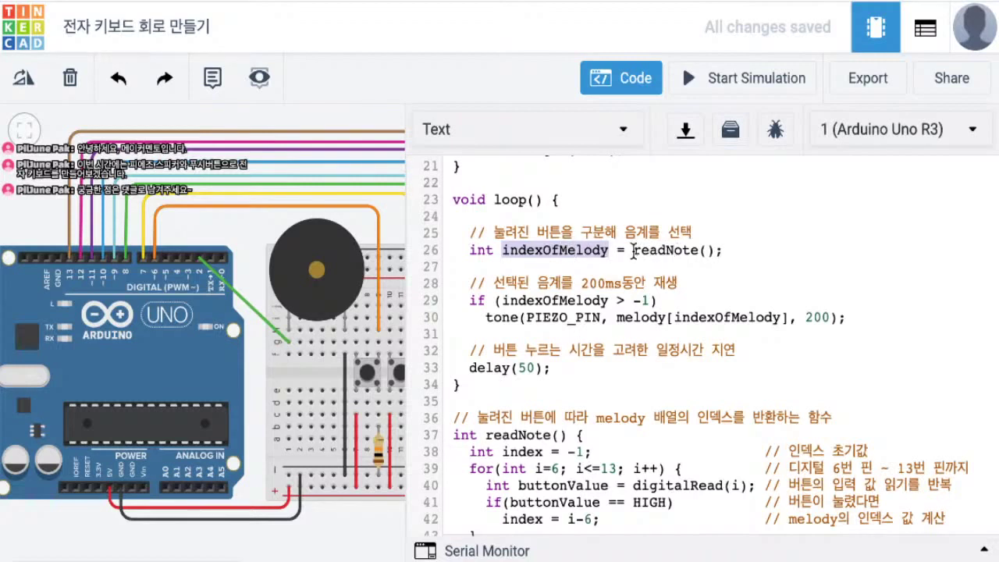
left_click_drag(633, 250, 732, 248)
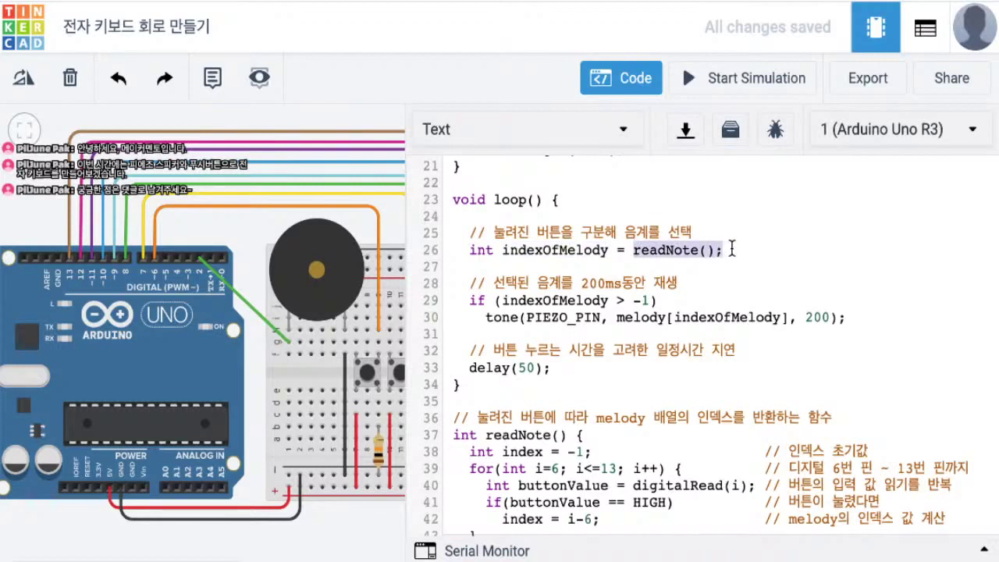
double_click(684, 250)
scroll(658, 278, "down", 2)
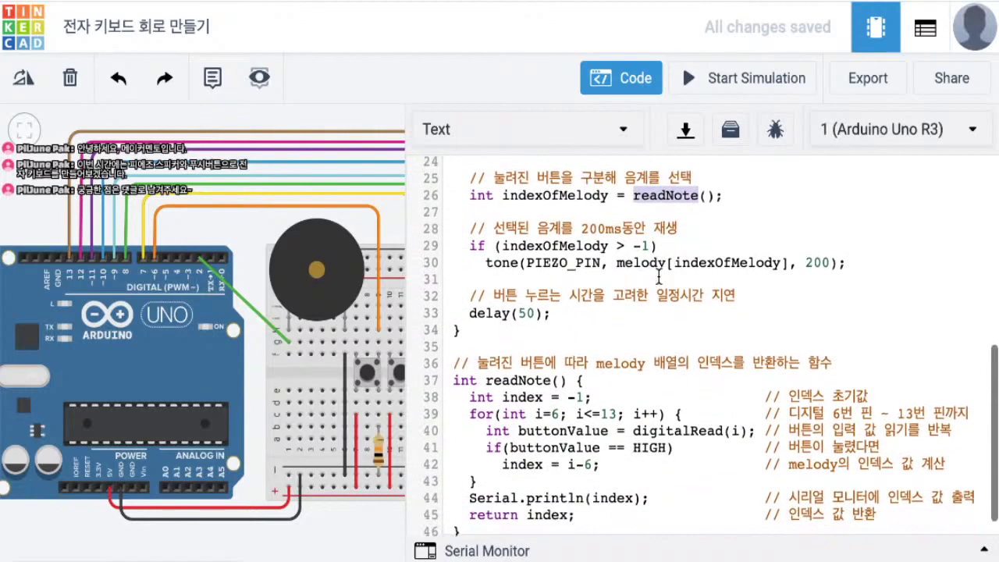
double_click(516, 356)
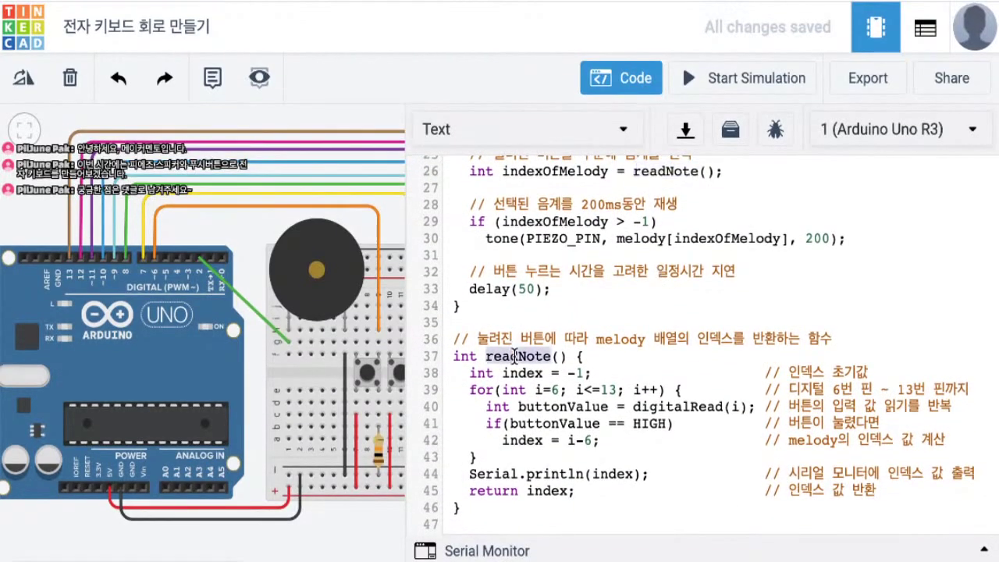
scroll(516, 356, "up", 3)
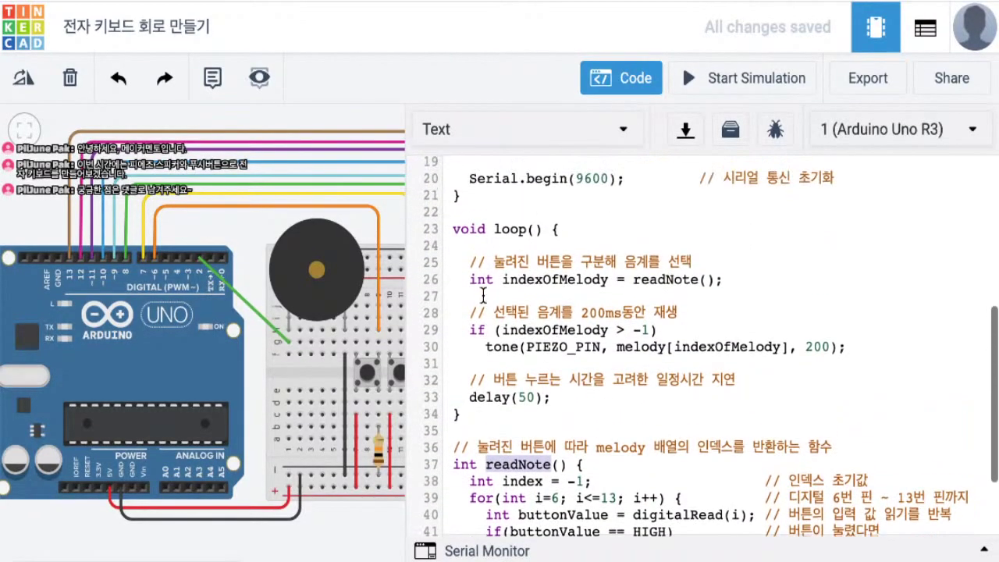
- Review the whole readNote() function below loop(), from its comment line to its closing brace
left_click(471, 430)
scroll(472, 430, "down", 3)
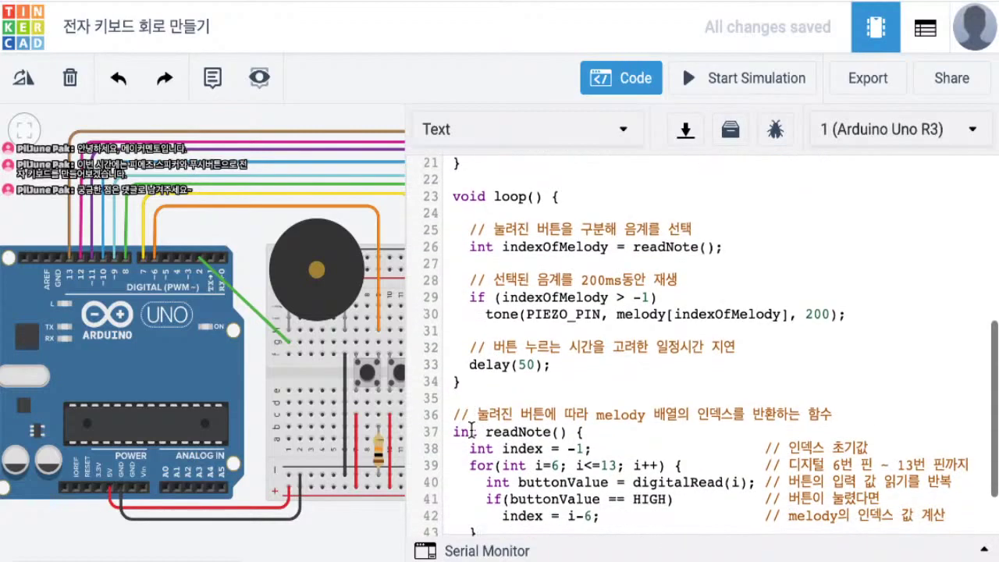
left_click_drag(448, 356, 511, 515)
left_click(533, 409)
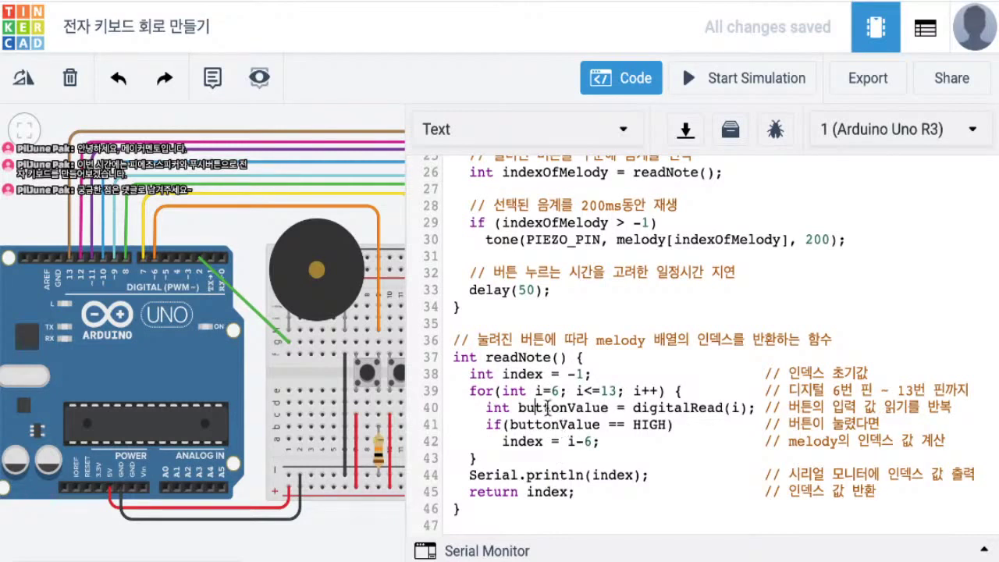
- Examine the declaration of the index variable at the start of readNote() and its initial value
double_click(534, 374)
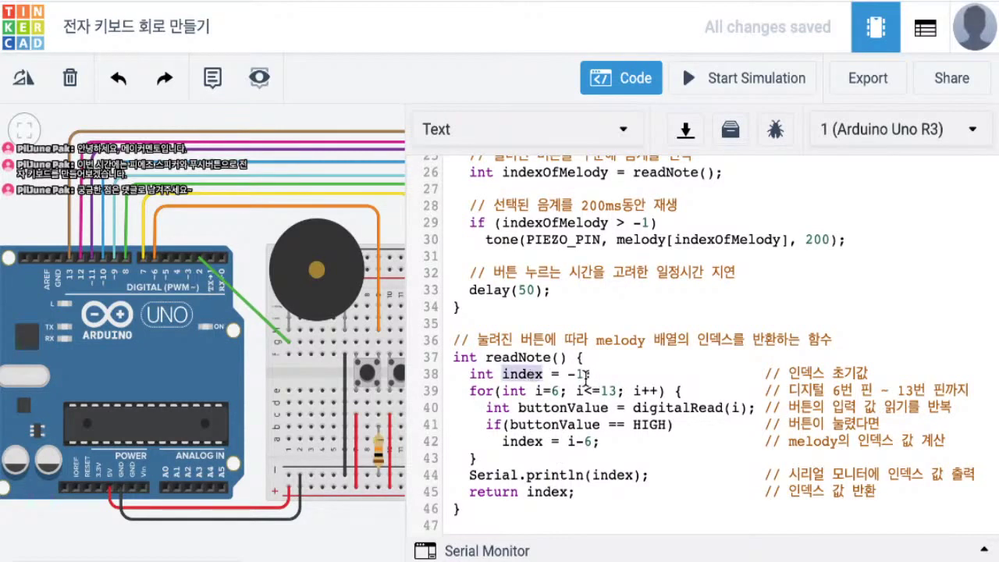
left_click_drag(586, 378, 569, 376)
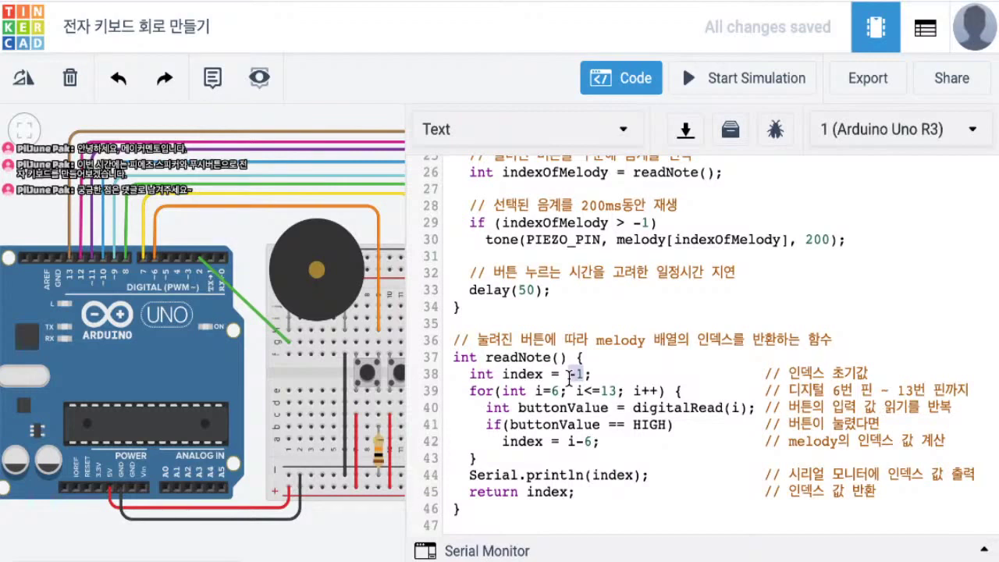
left_click(569, 376)
left_click_drag(598, 376, 471, 376)
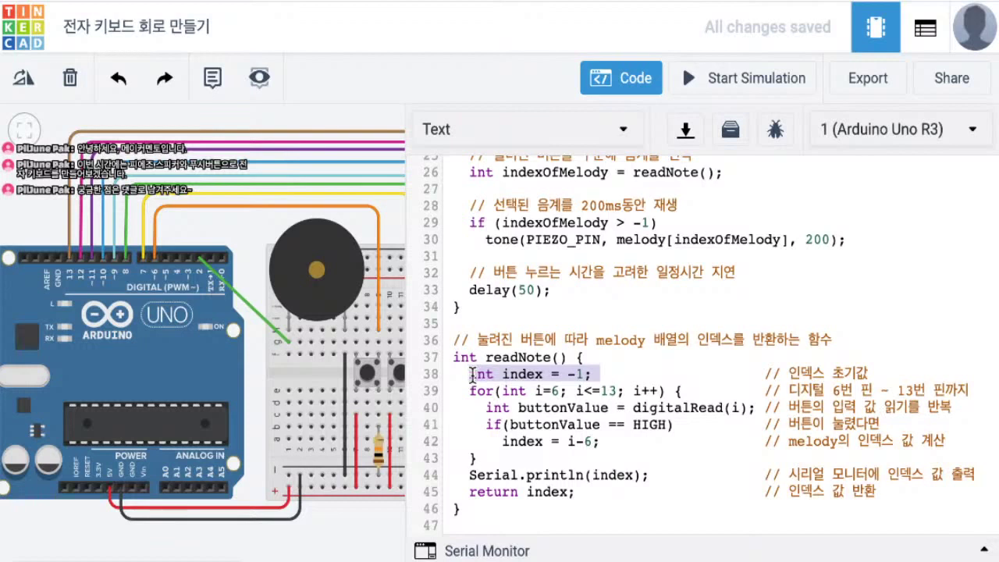
left_click(622, 369)
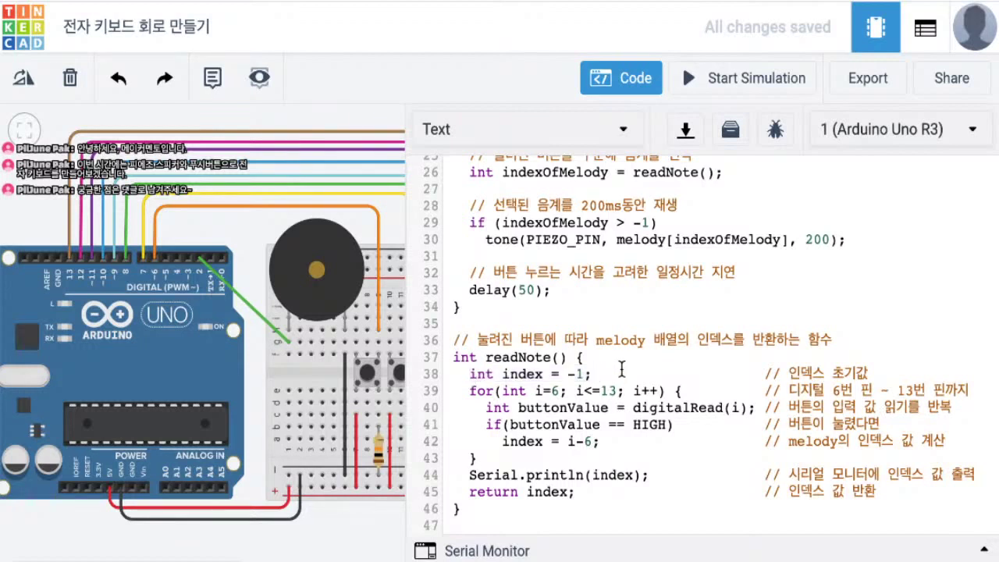
left_click_drag(590, 376, 470, 375)
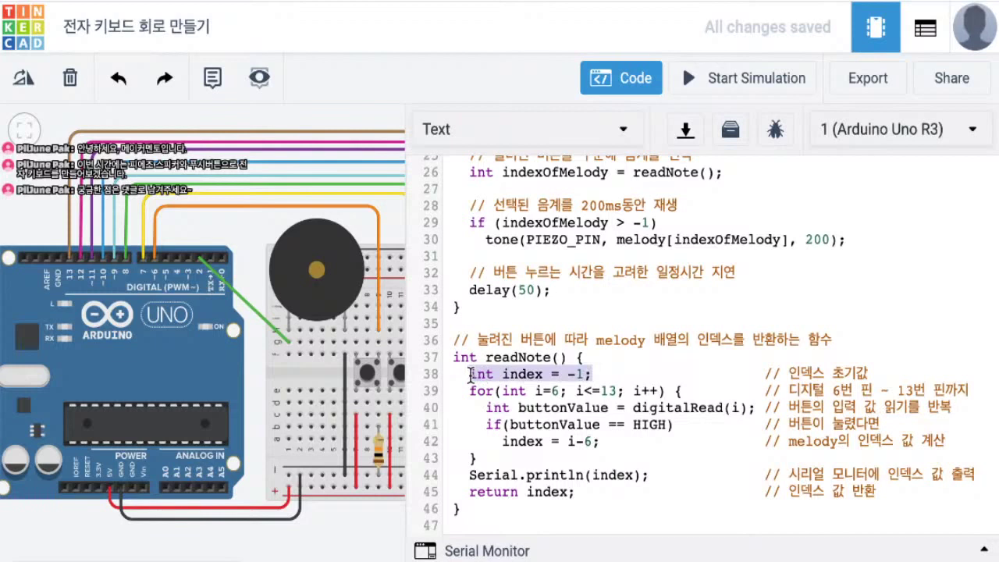
left_click(580, 374)
double_click(580, 374)
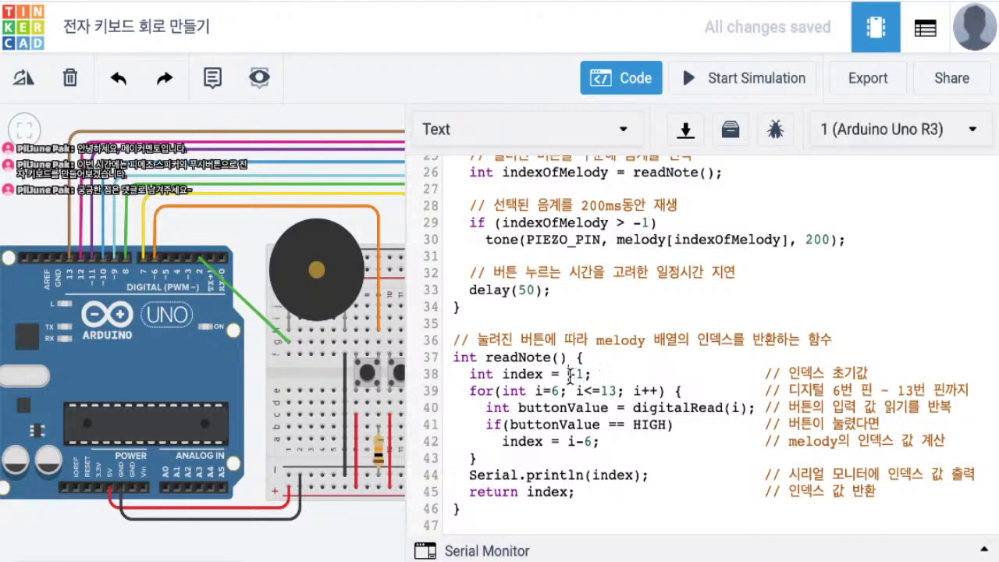
left_click_drag(580, 374, 570, 374)
left_click(568, 374)
- Examine the for loop in readNote() and its digitalRead(i) call for buttonValue, relating the pin numbers to the button wires in the circuit
left_click_drag(469, 390, 486, 458)
left_click(552, 391)
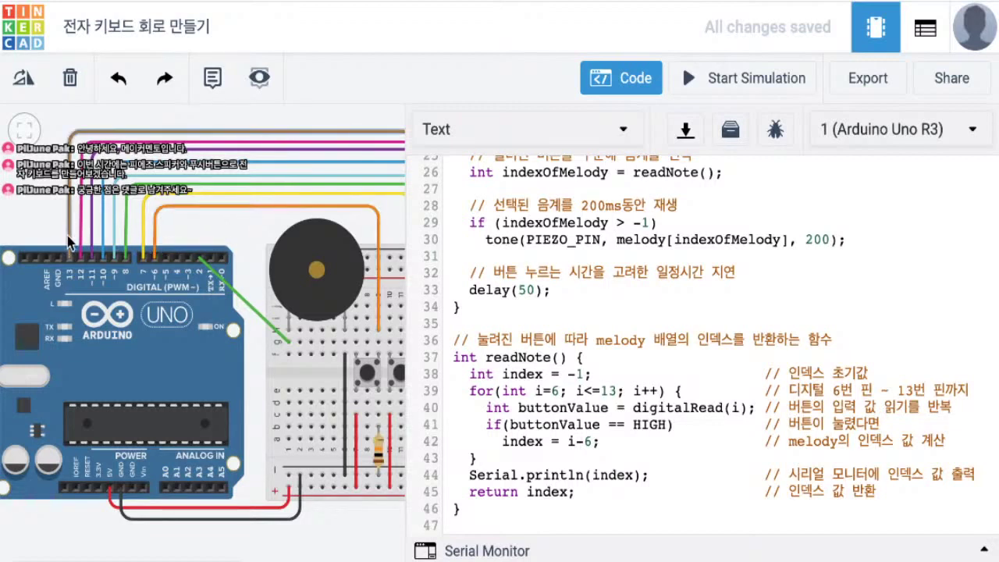
left_click_drag(682, 390, 465, 390)
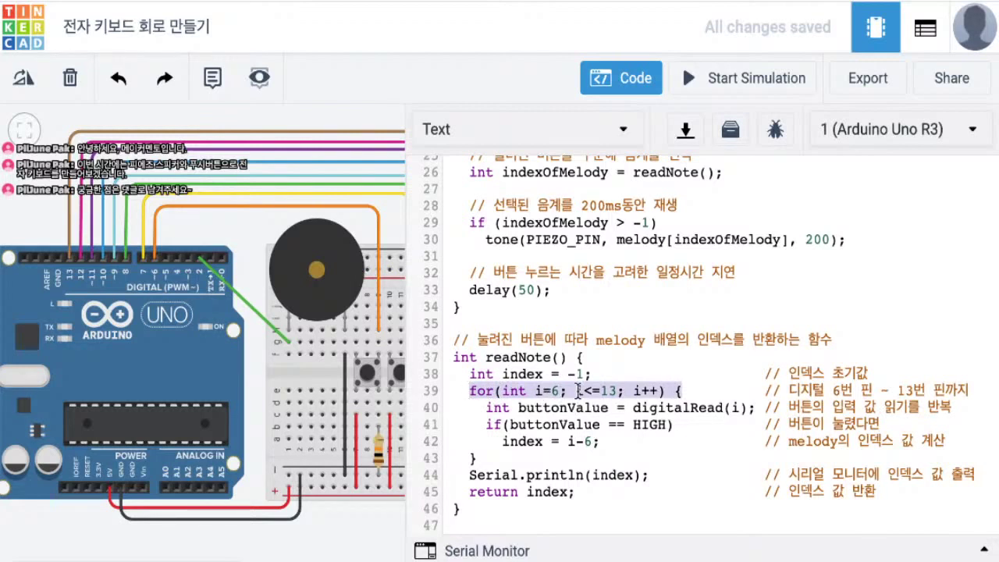
double_click(558, 408)
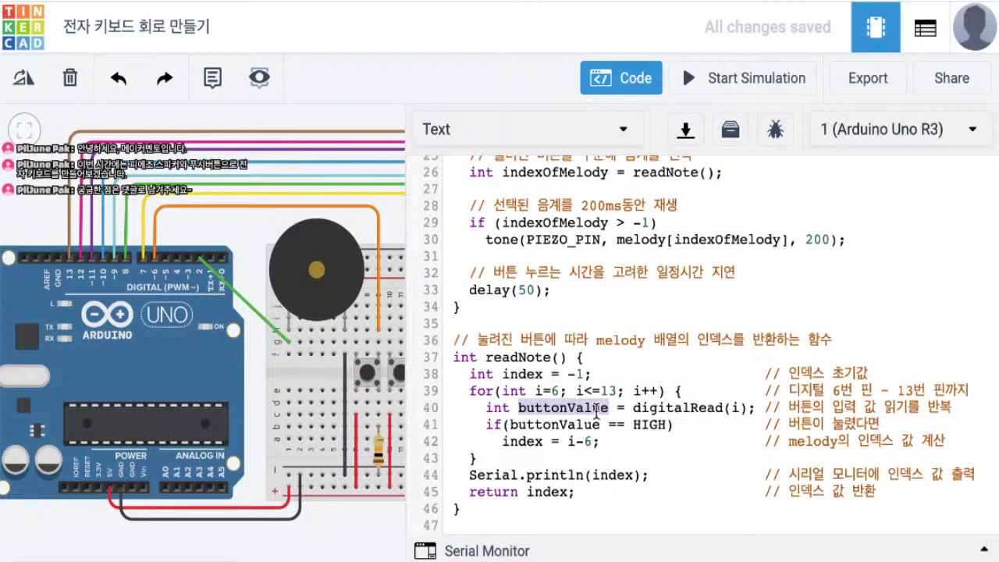
double_click(707, 408)
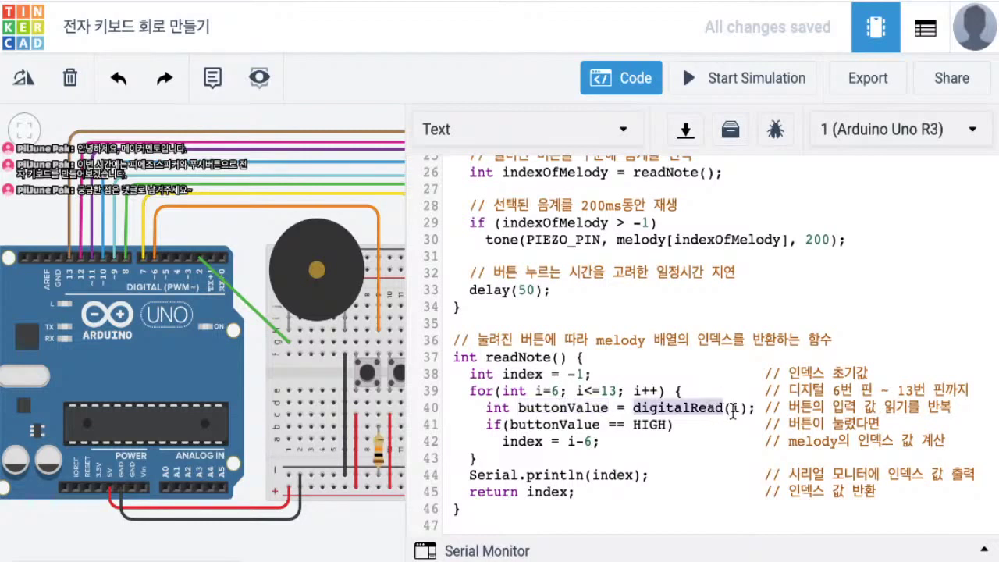
double_click(732, 408)
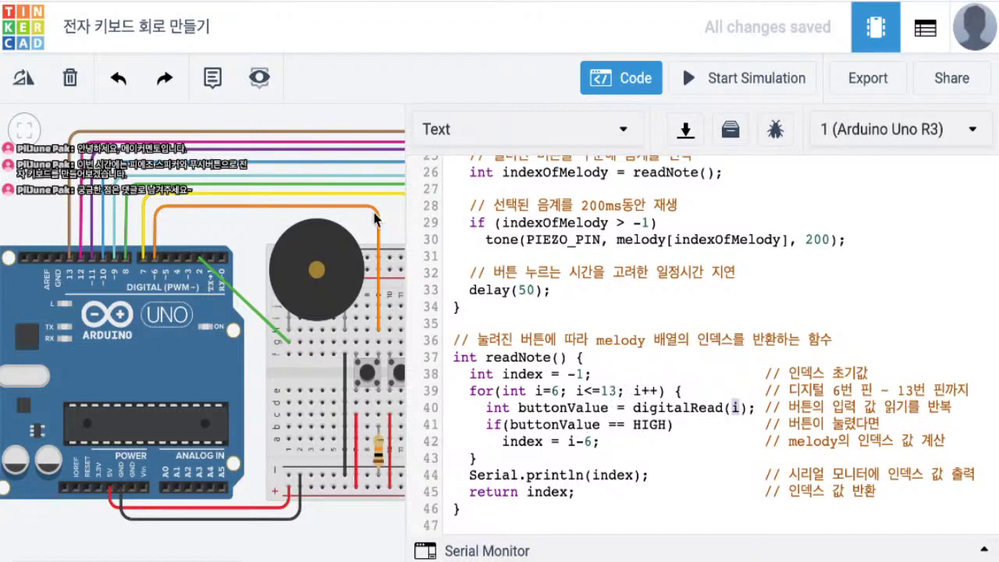
left_click_drag(391, 212, 311, 206)
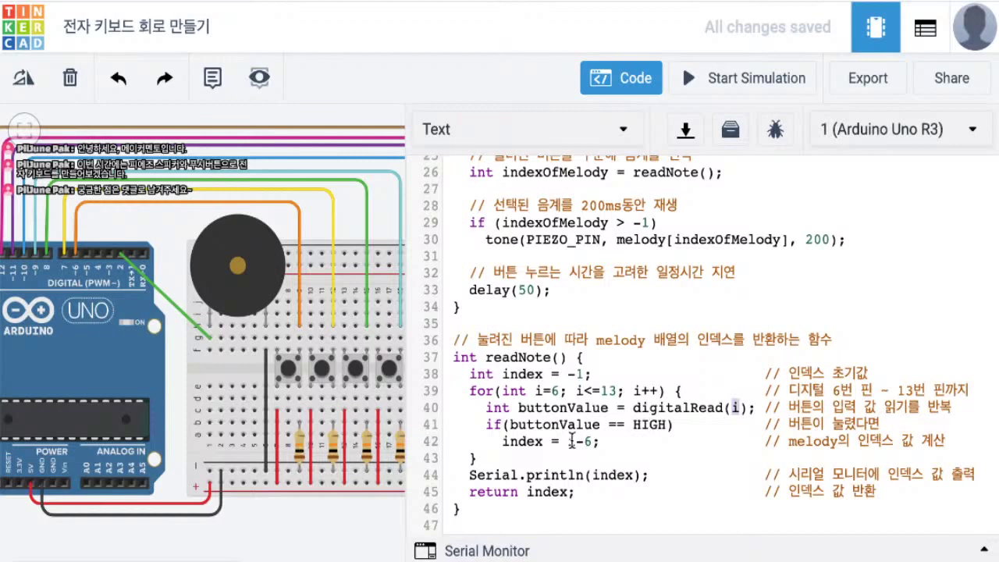
- Examine the if condition comparing buttonValue with HIGH and the i-6 calculation assigned to index
left_click(638, 438)
double_click(652, 426)
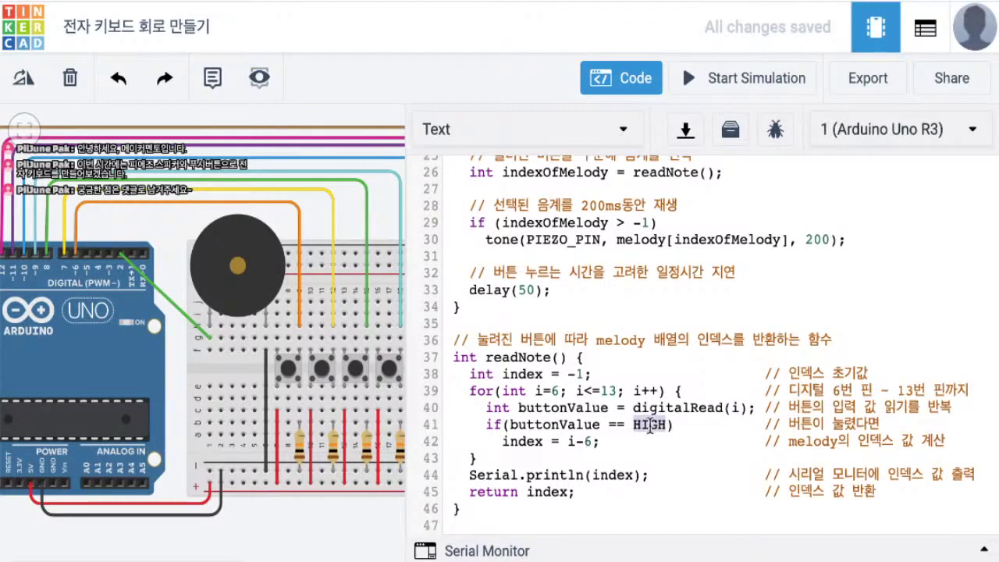
left_click(577, 439)
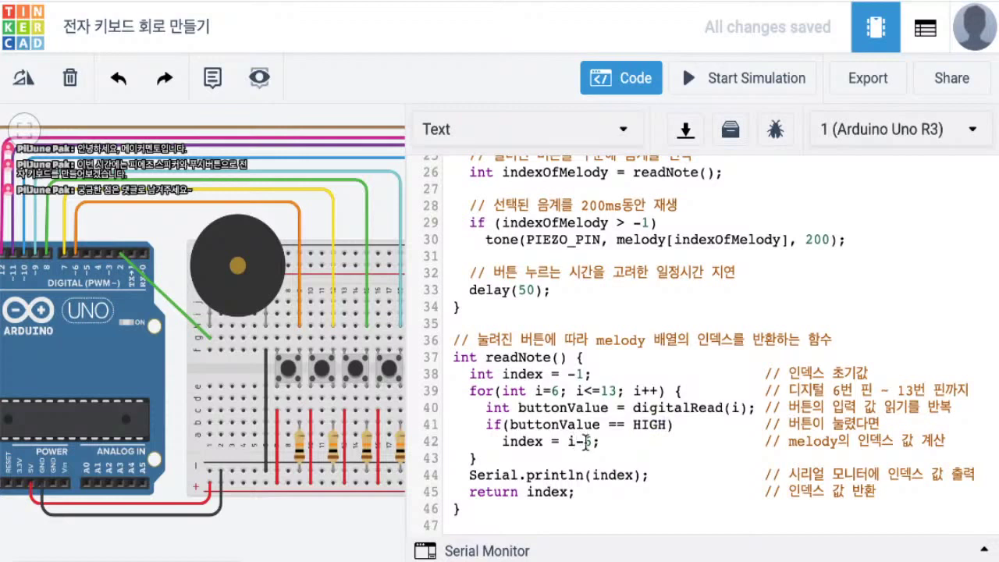
left_click_drag(588, 441, 571, 441)
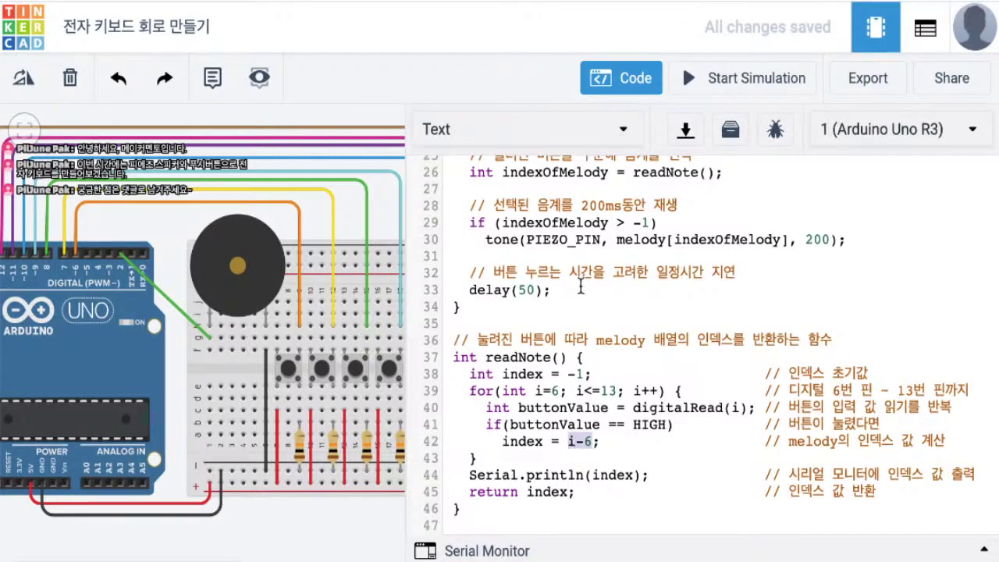
- Relate the i-6 index calculation in readNote() to the first two frequency entries of the melody array
scroll(580, 288, "up", 5)
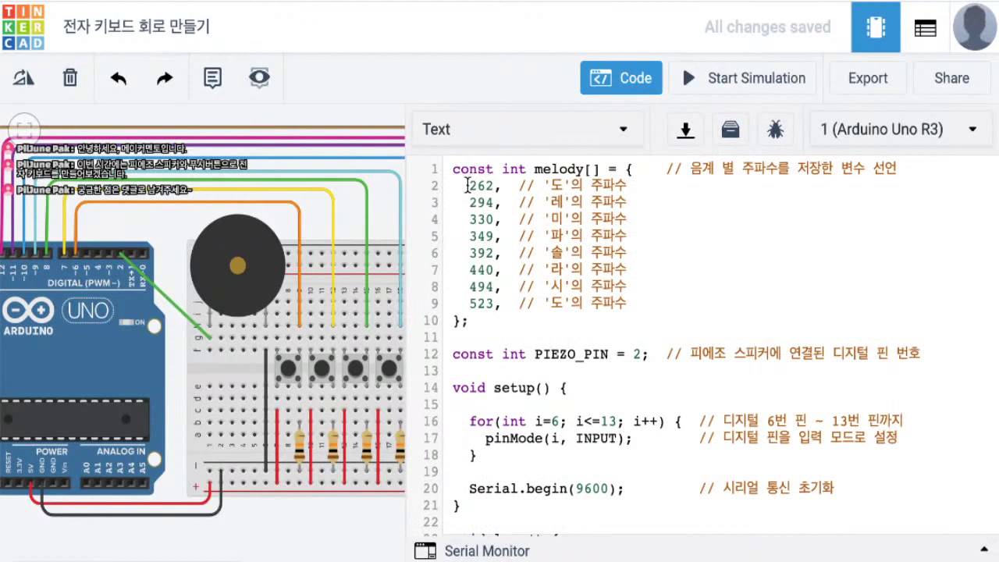
left_click_drag(466, 185, 639, 183)
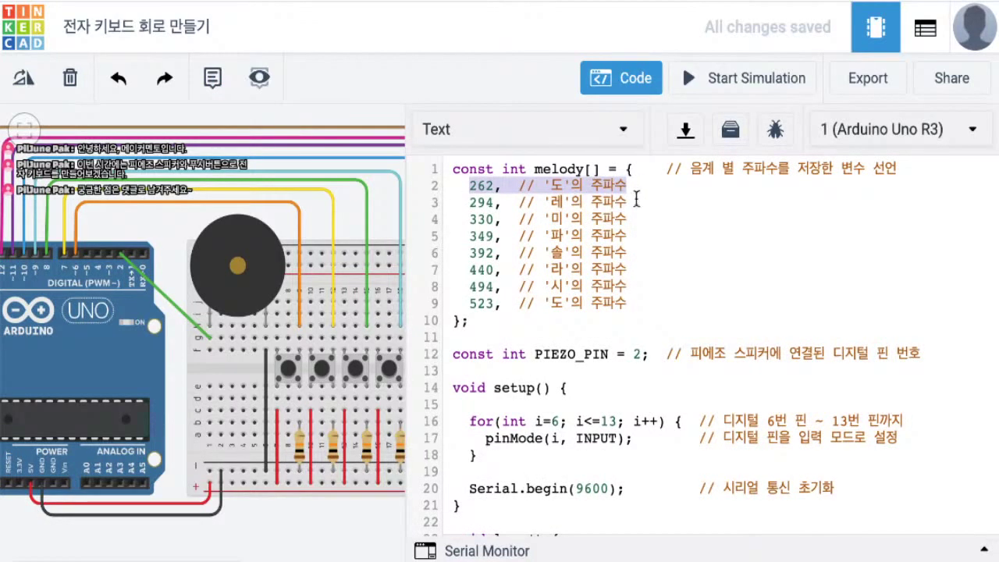
double_click(480, 181)
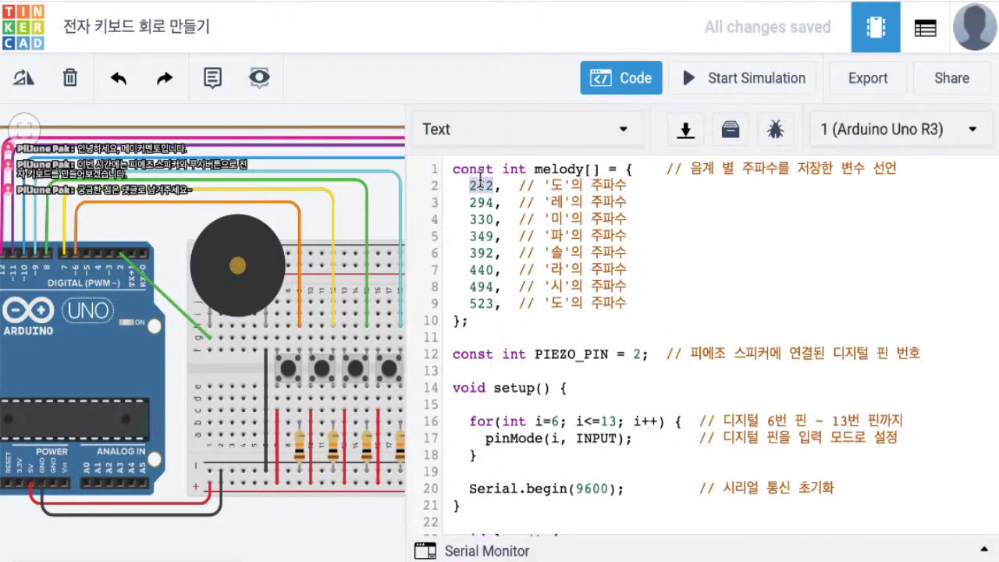
scroll(570, 233, "down", 5)
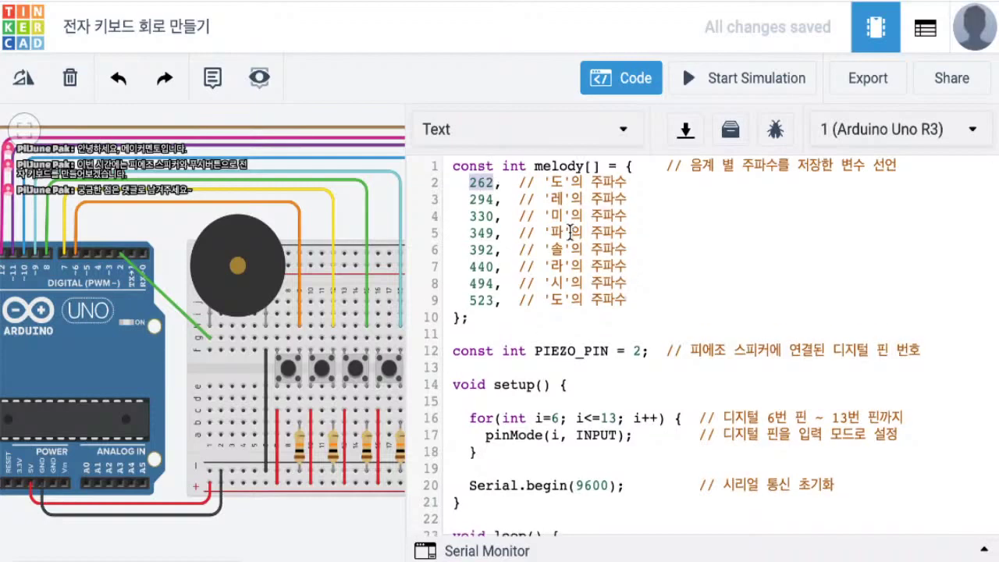
scroll(569, 233, "down", 5)
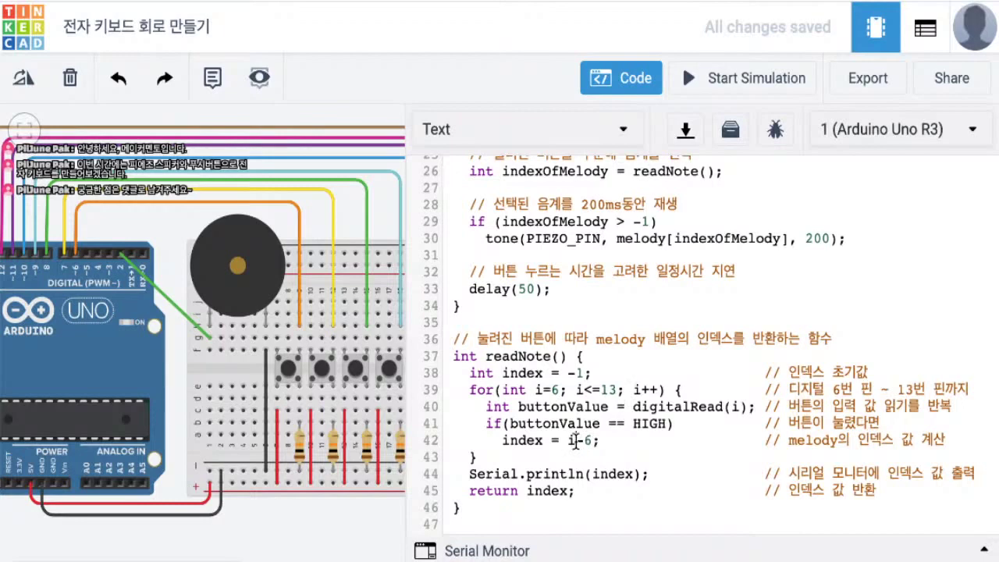
left_click_drag(575, 441, 594, 442)
scroll(592, 356, "up", 5)
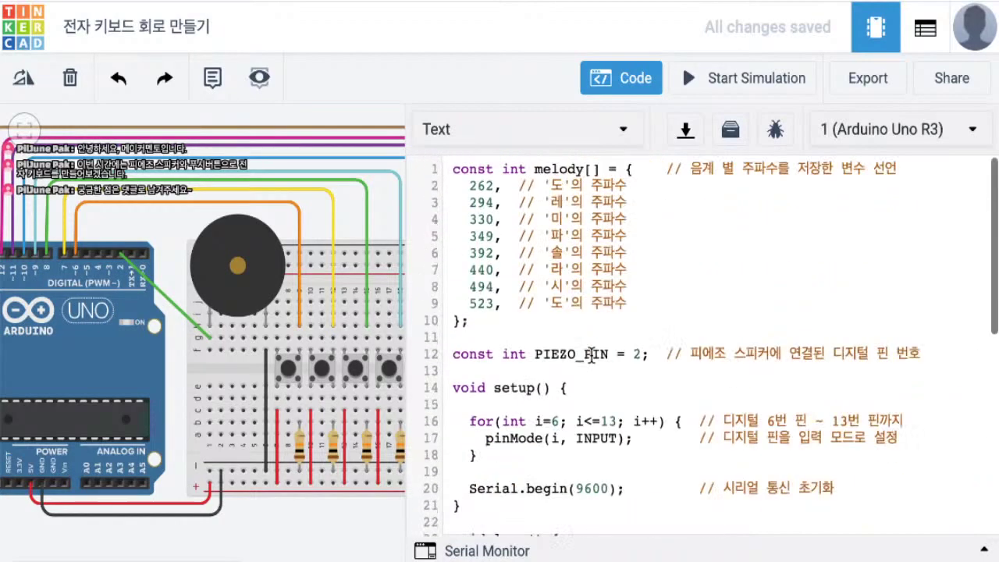
left_click_drag(468, 202, 629, 203)
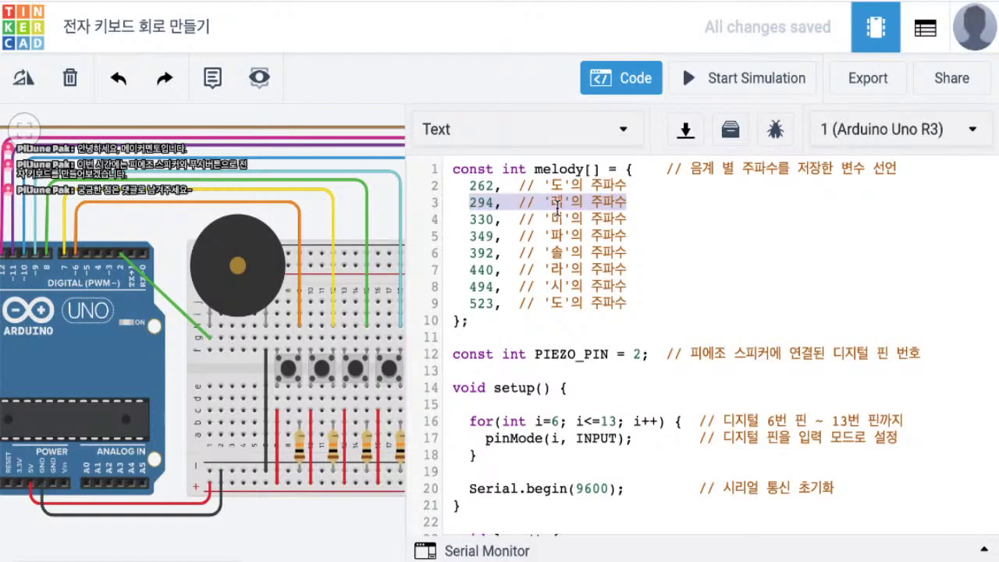
- Examine the Serial.println(index) line and the return index statement at the end of readNote()
scroll(598, 416, "down", 5)
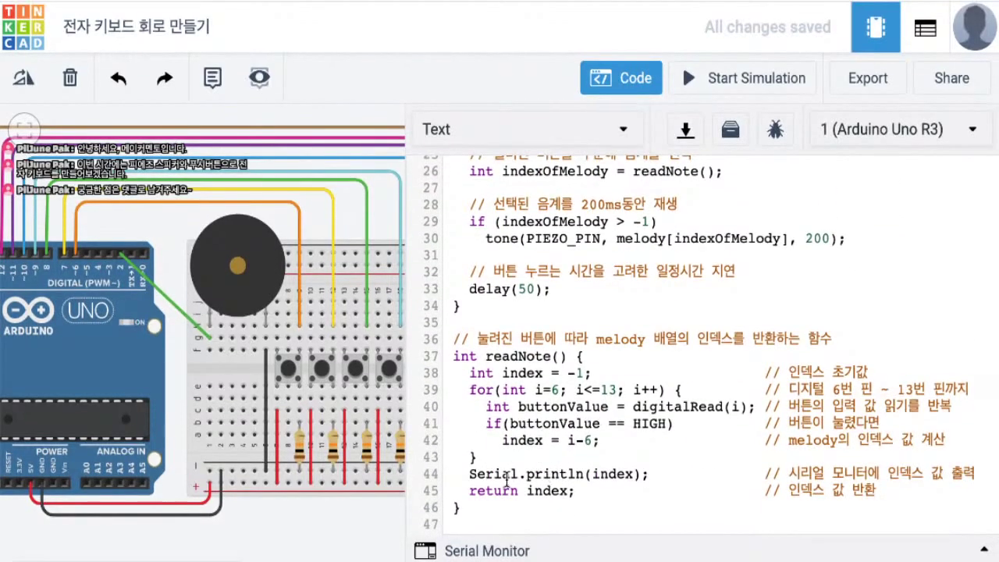
double_click(492, 474)
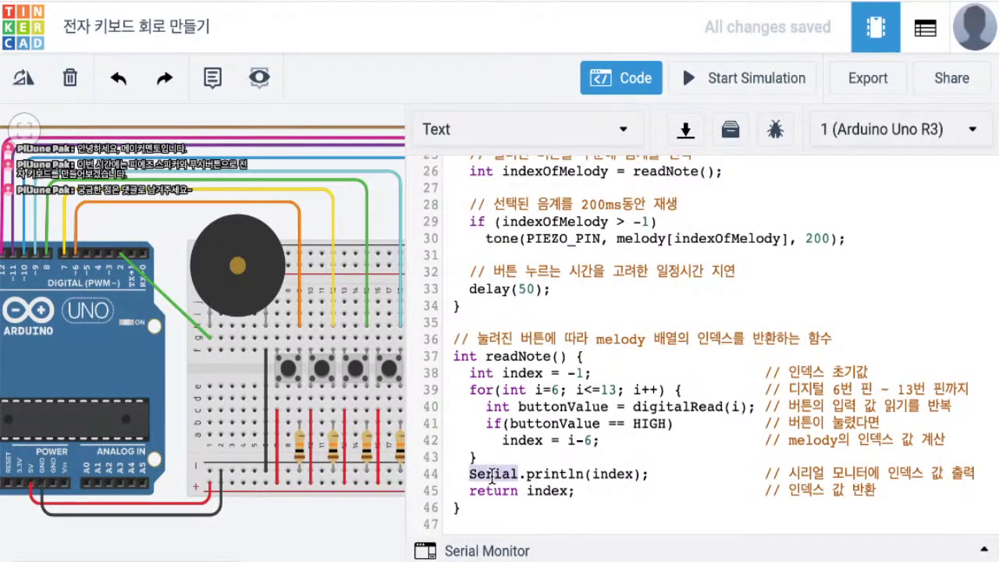
double_click(620, 475)
double_click(545, 492)
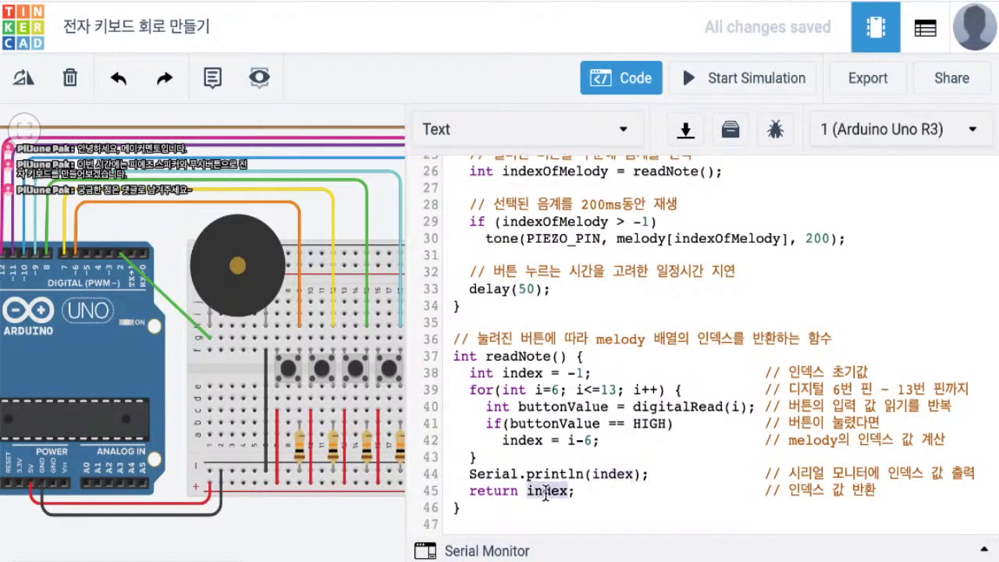
left_click(534, 356)
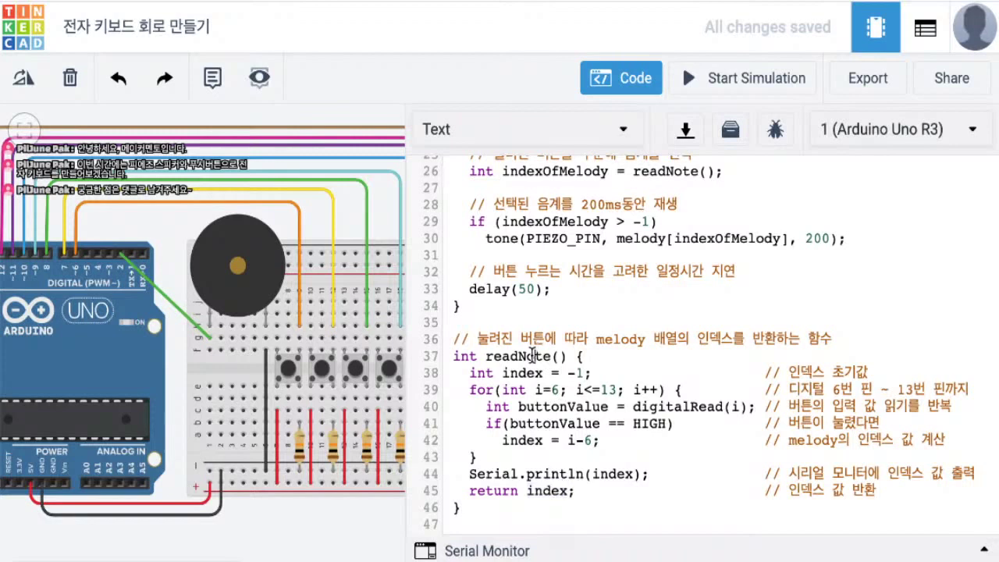
double_click(551, 491)
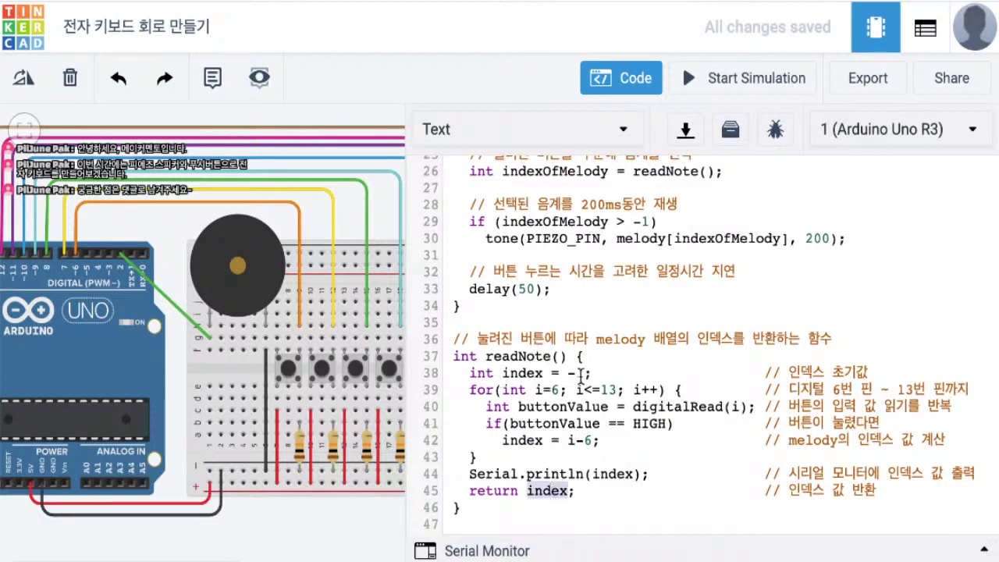
- Review in loop() how the value returned by readNote() is stored in indexOfMelody
scroll(580, 373, "up", 2)
double_click(673, 258)
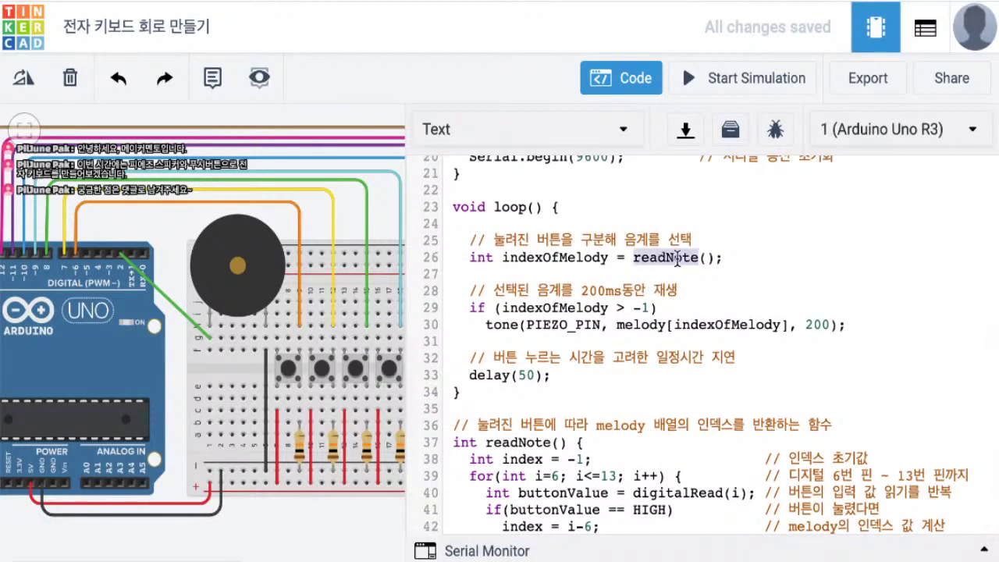
left_click_drag(723, 258, 632, 257)
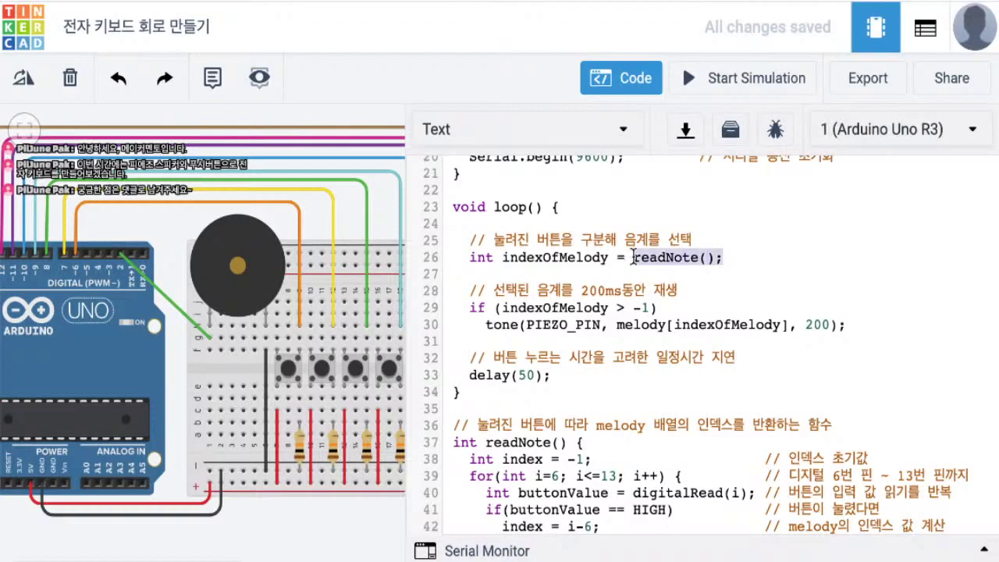
double_click(568, 256)
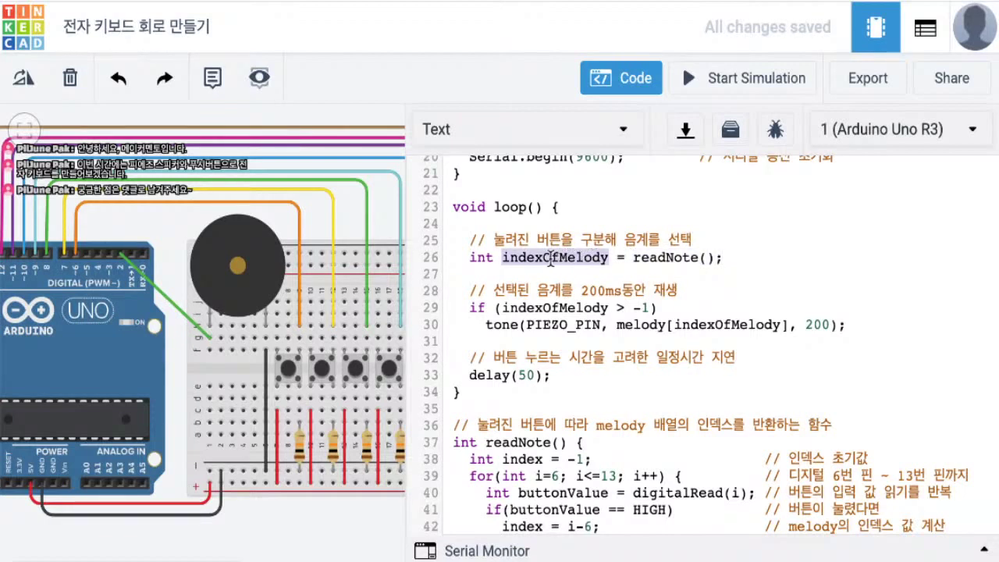
- Examine the if condition comparing indexOfMelody with -1 and the tone call it controls in loop()
double_click(557, 307)
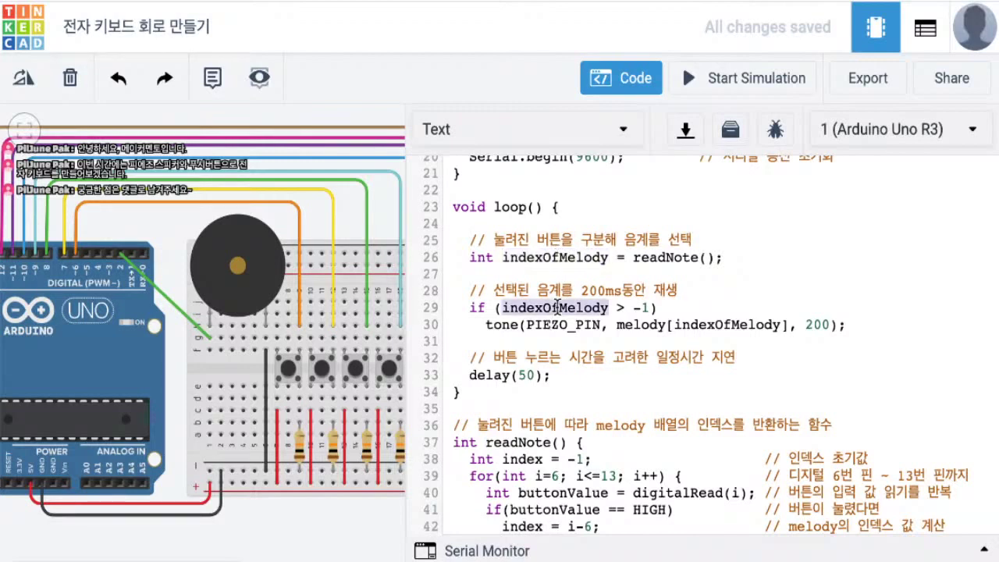
double_click(502, 325)
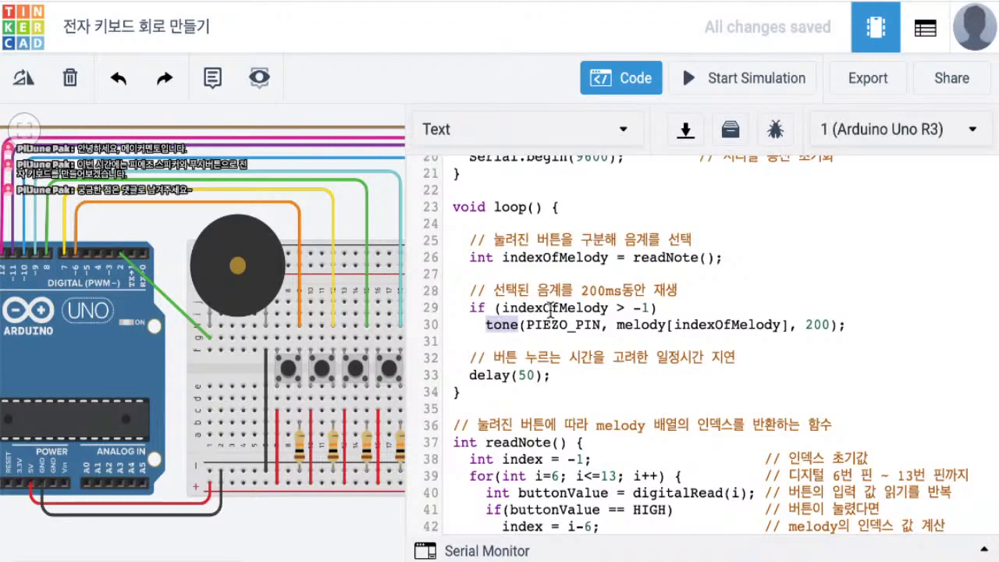
double_click(552, 307)
left_click_drag(634, 308, 646, 309)
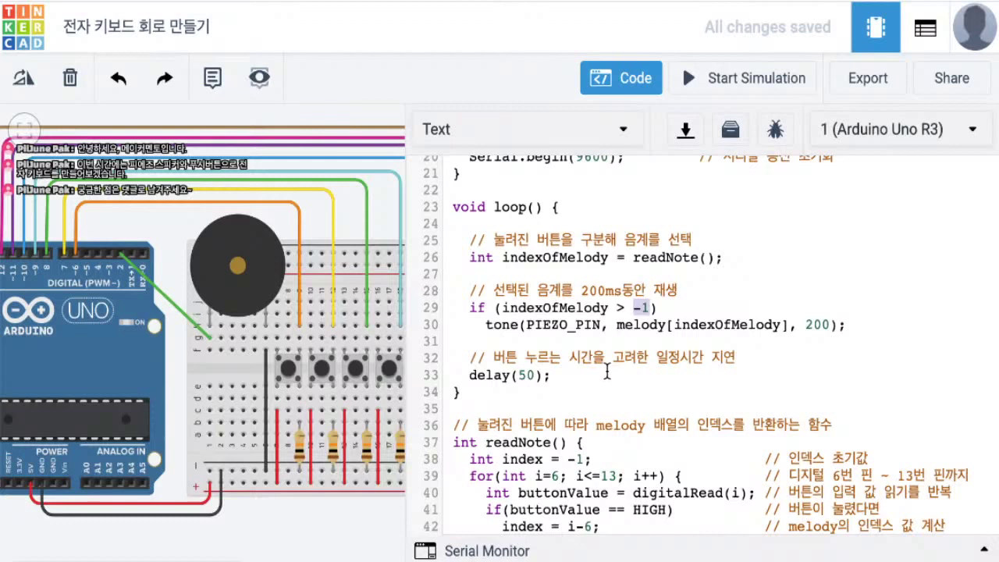
- Examine the tone call in loop() and its three arguments: PIEZO_PIN, melody[indexOfMelody] and 200
left_click(648, 308)
double_click(505, 325)
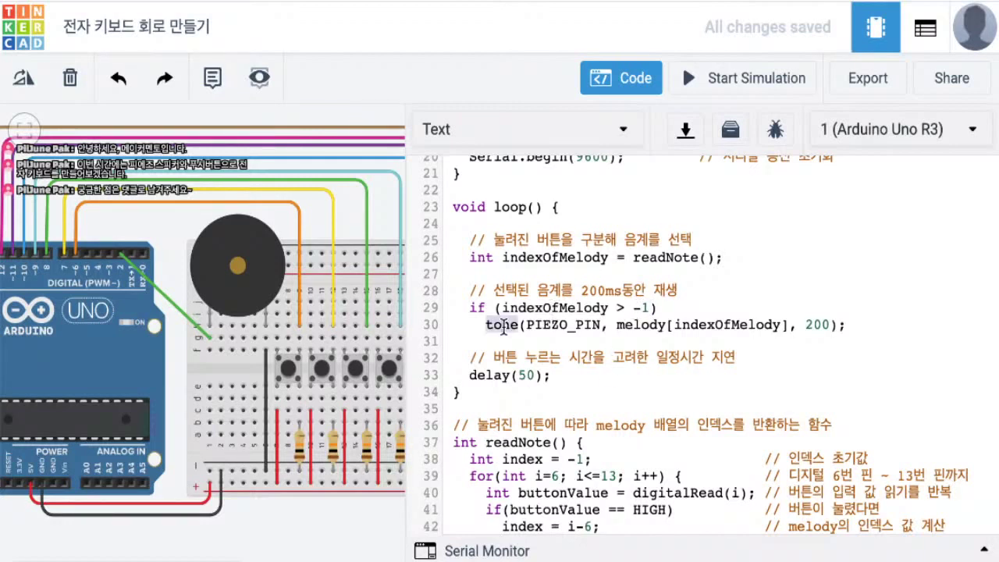
left_click(560, 325)
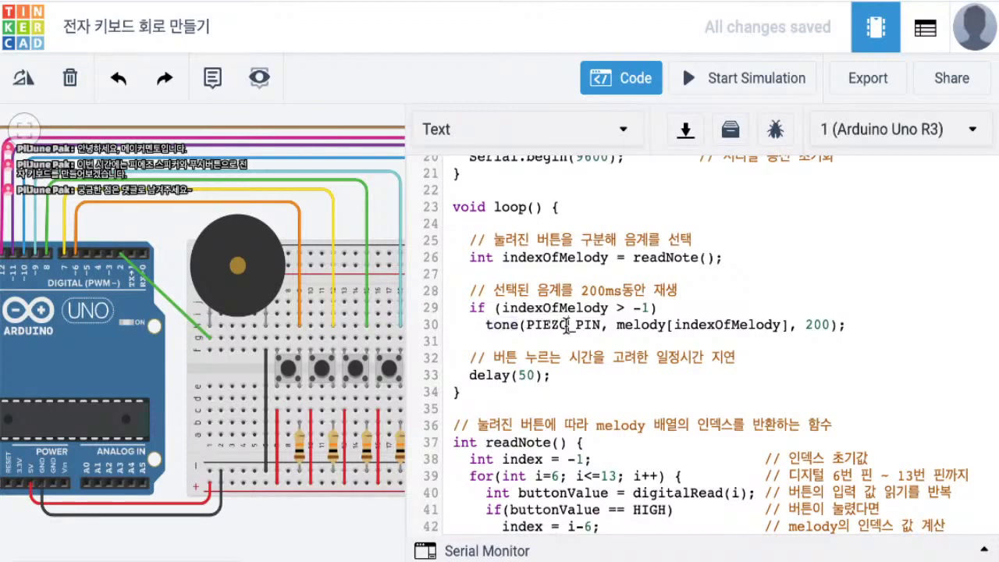
double_click(561, 325)
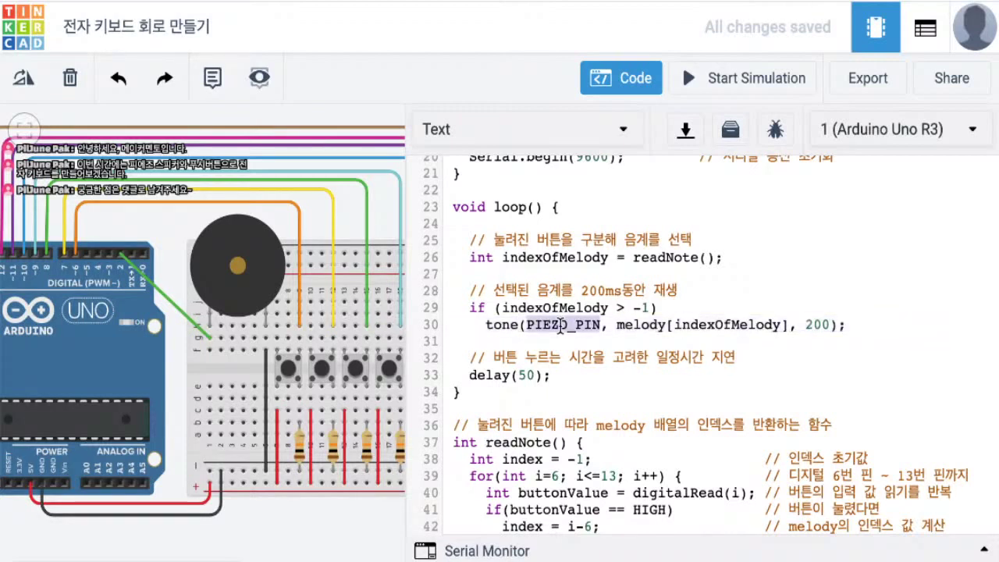
left_click(621, 328)
left_click(787, 325, "shift")
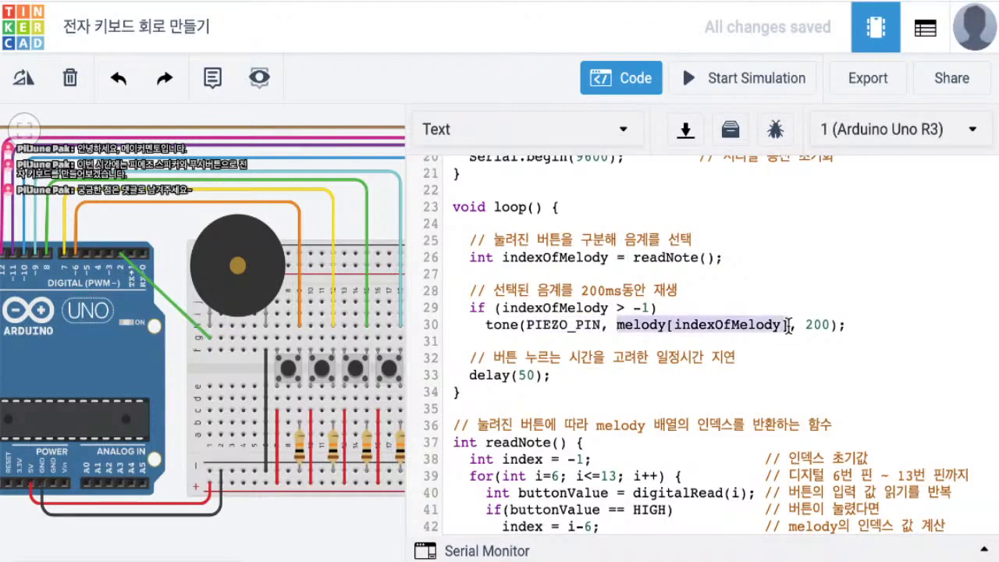
double_click(761, 324)
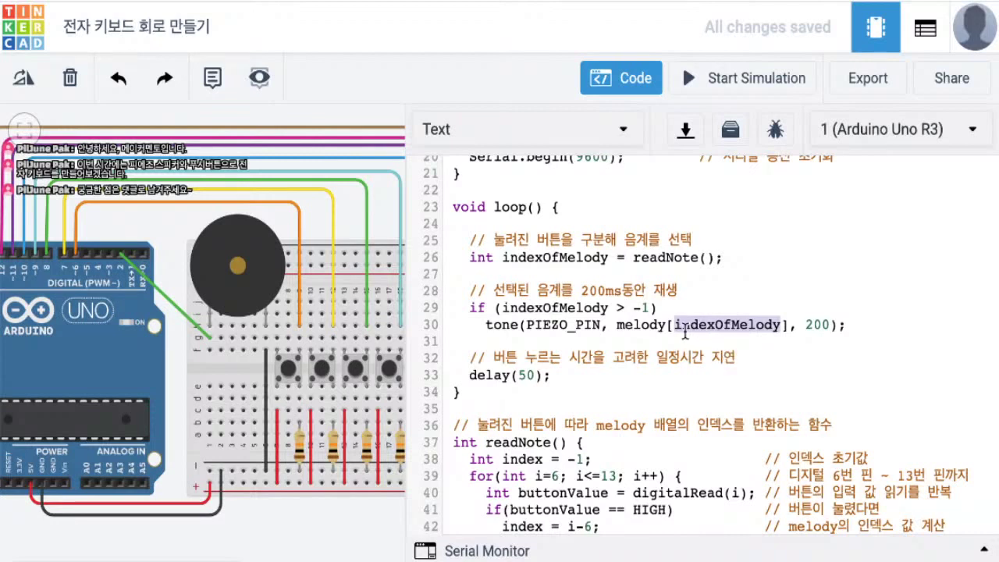
left_click(810, 325)
left_click_drag(809, 326, 828, 331)
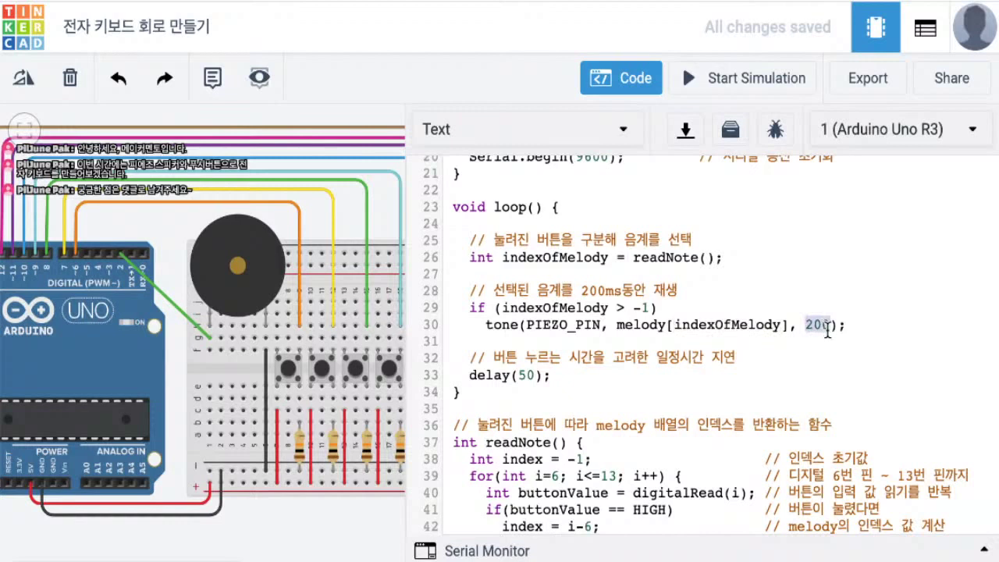
- Review the delay(50) statement and its comment at the end of loop()
left_click(778, 355)
key("Down")
left_click_drag(552, 375, 470, 375)
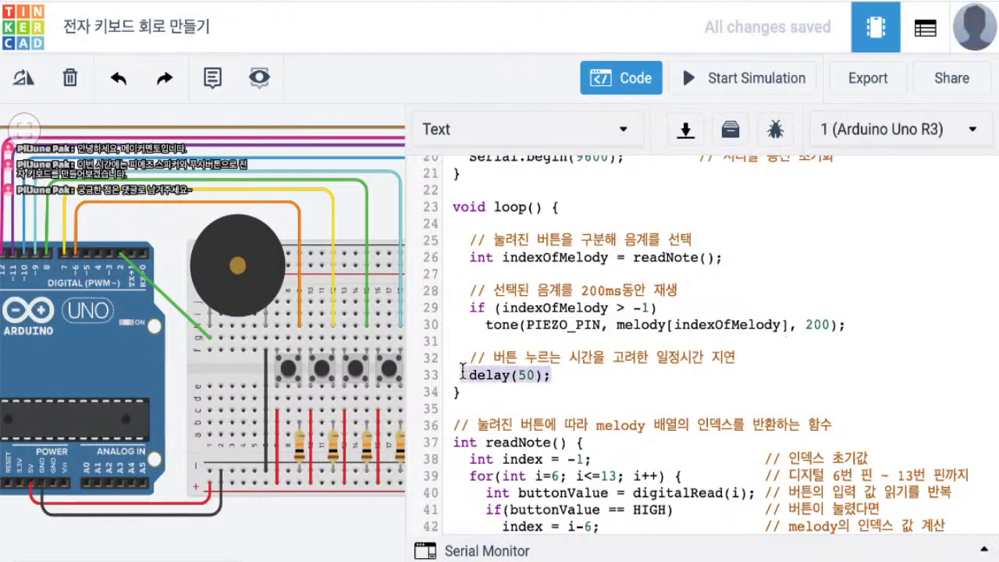
scroll(546, 376, "down", 1)
left_click(532, 377)
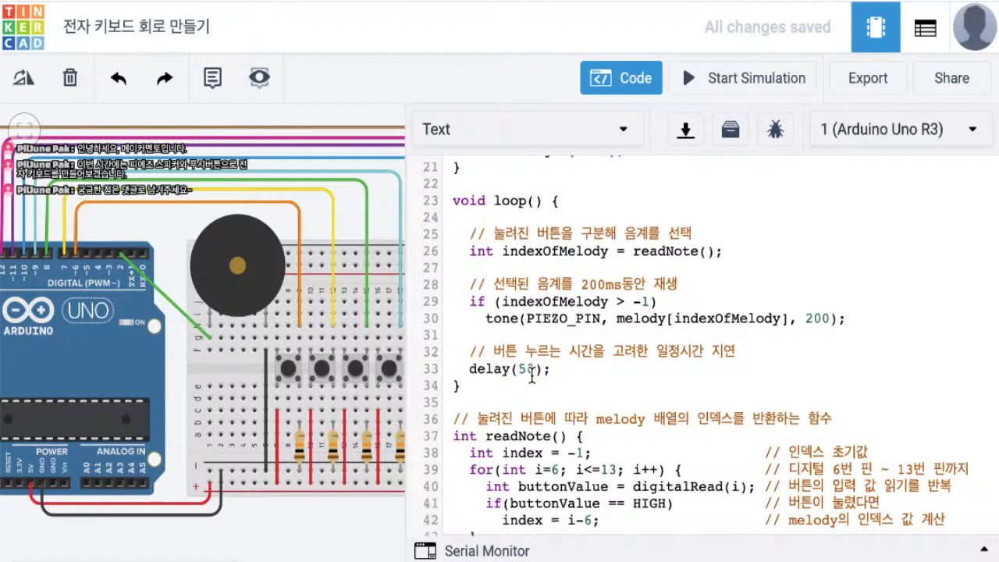
scroll(532, 375, "down", 1)
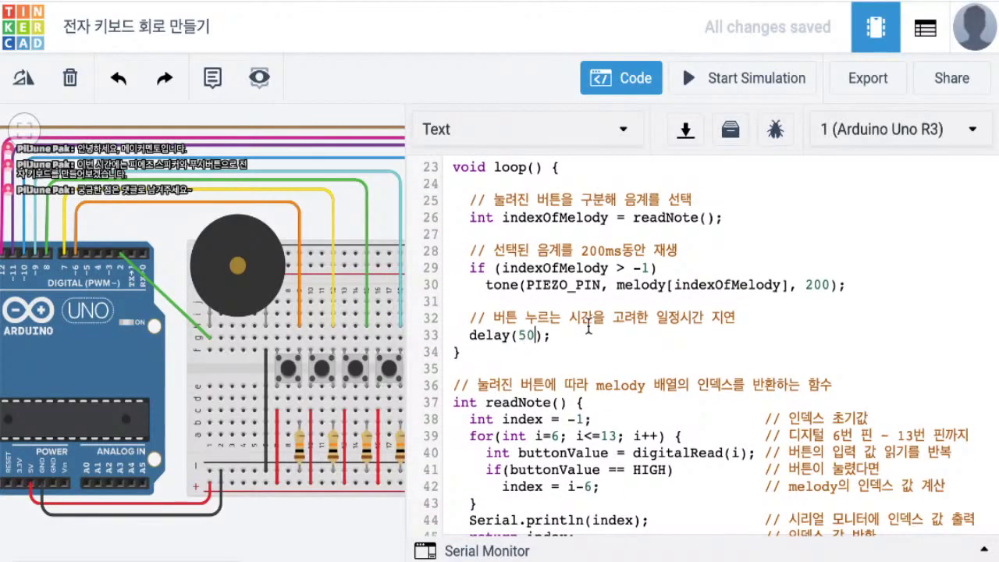
left_click(534, 334)
scroll(540, 337, "down", 1)
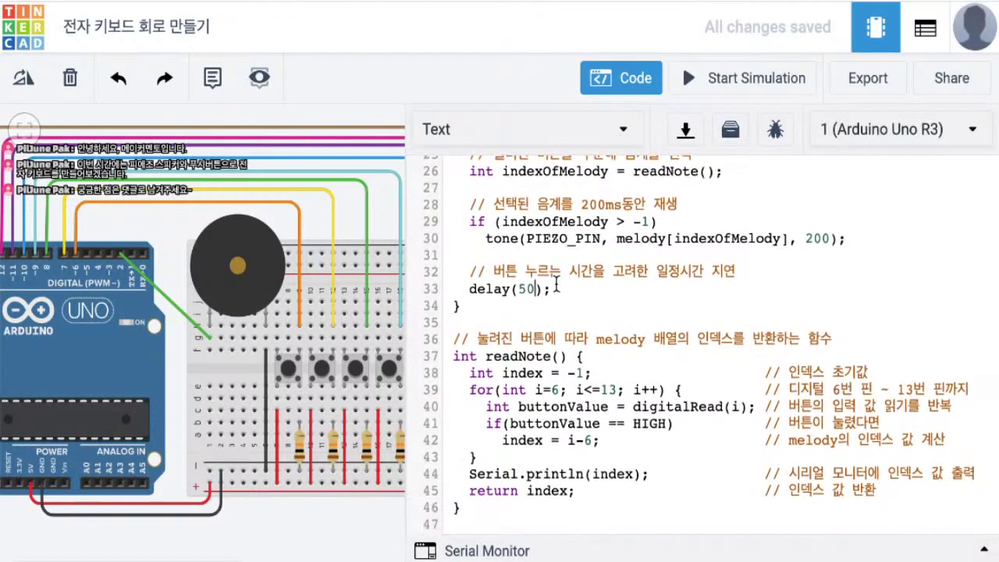
- Hide the code editor, start the simulation and play all eight pushbuttons once in order from pin 6 to pin 13
left_click(639, 77)
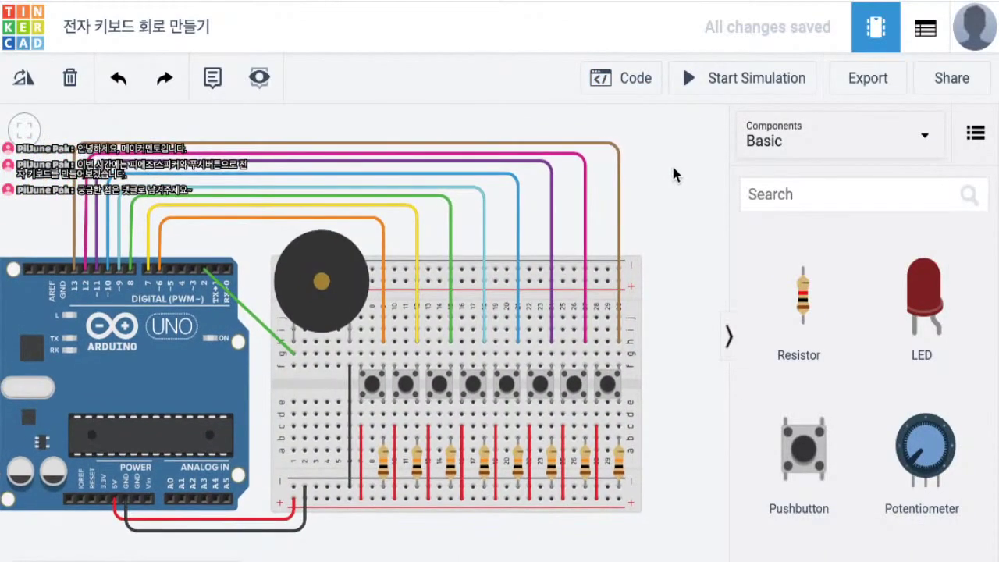
key("XF86AudioLowerVolume")
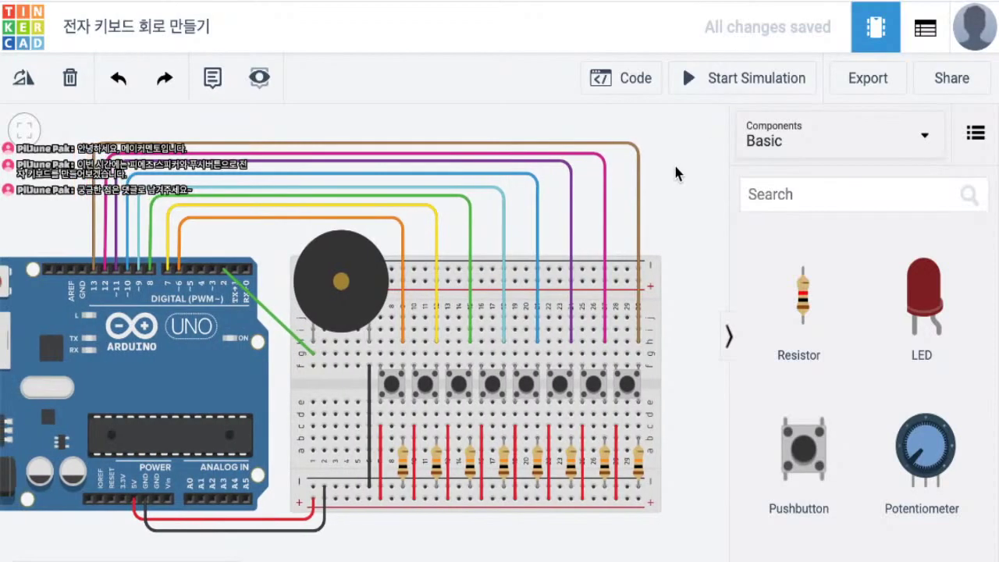
left_click(769, 82)
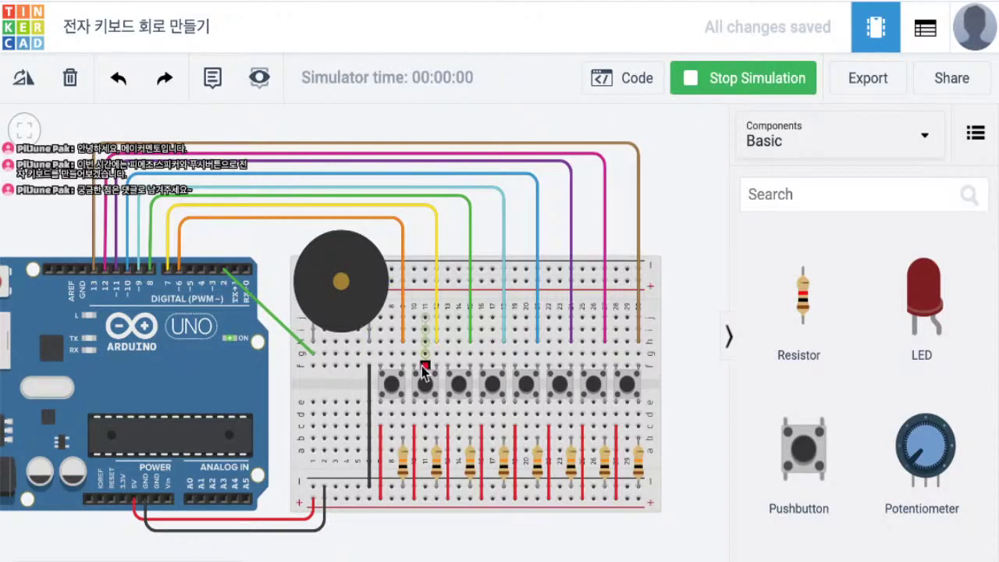
left_click(394, 385)
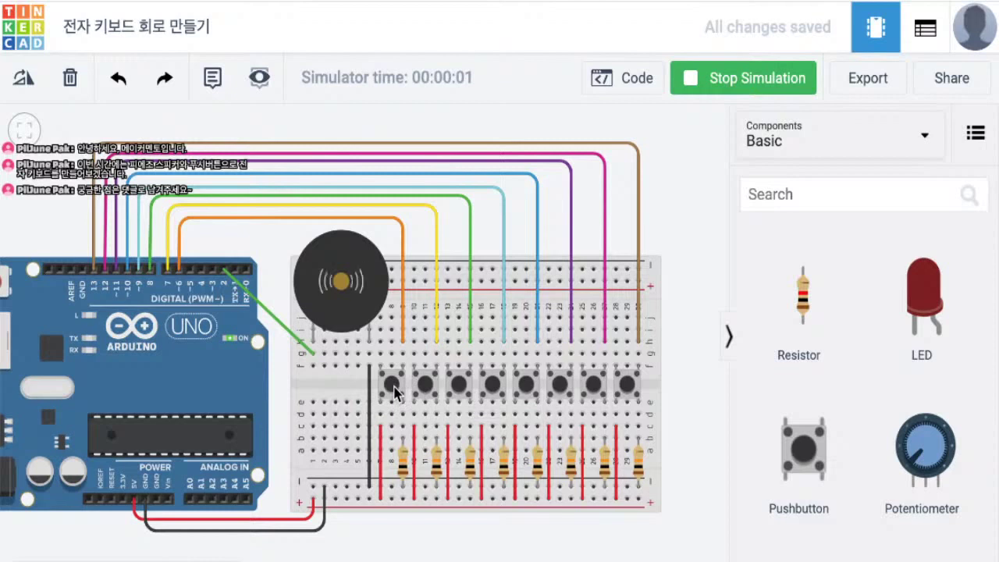
left_click(423, 389)
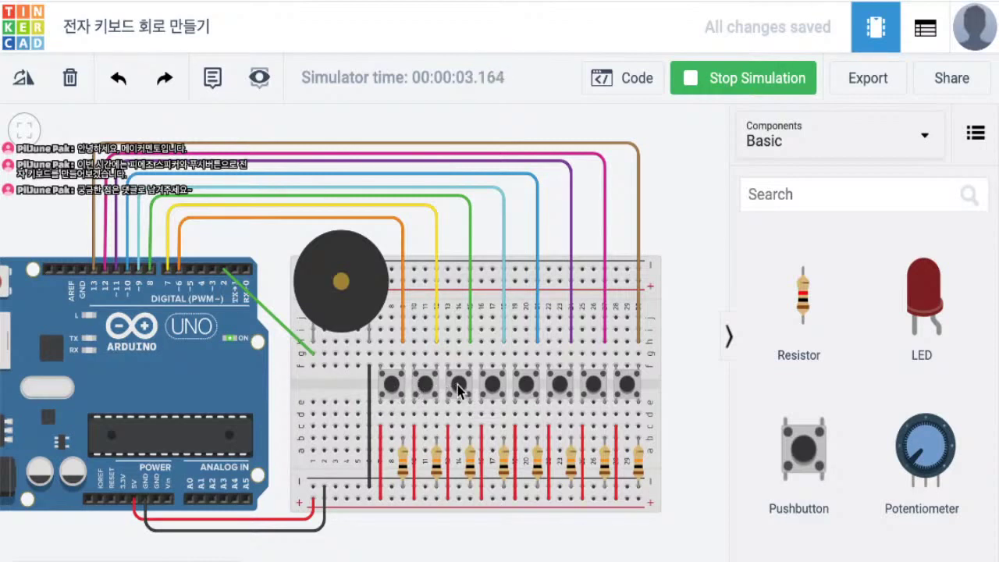
left_click(460, 390)
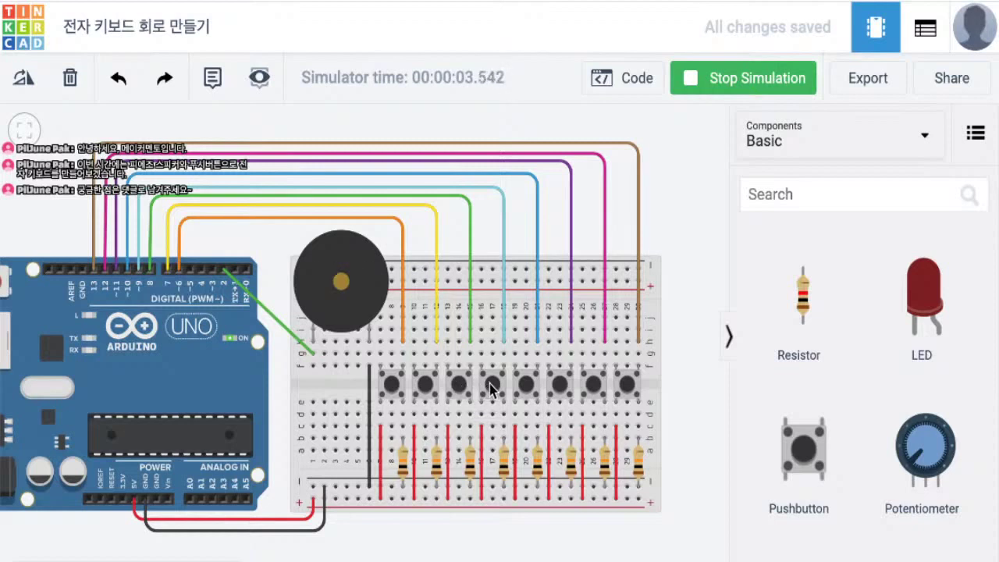
left_click(492, 387)
left_click(527, 388)
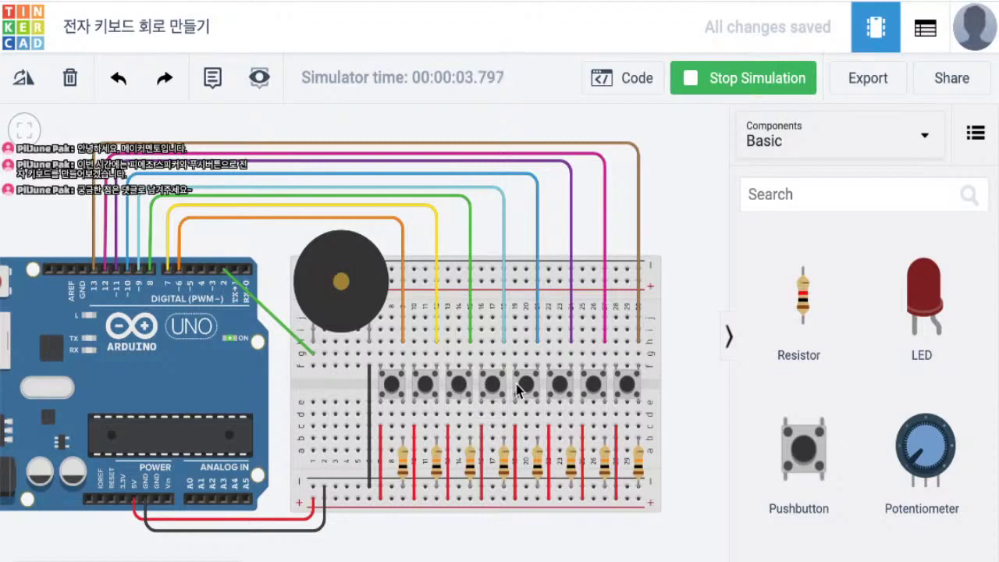
left_click(561, 388)
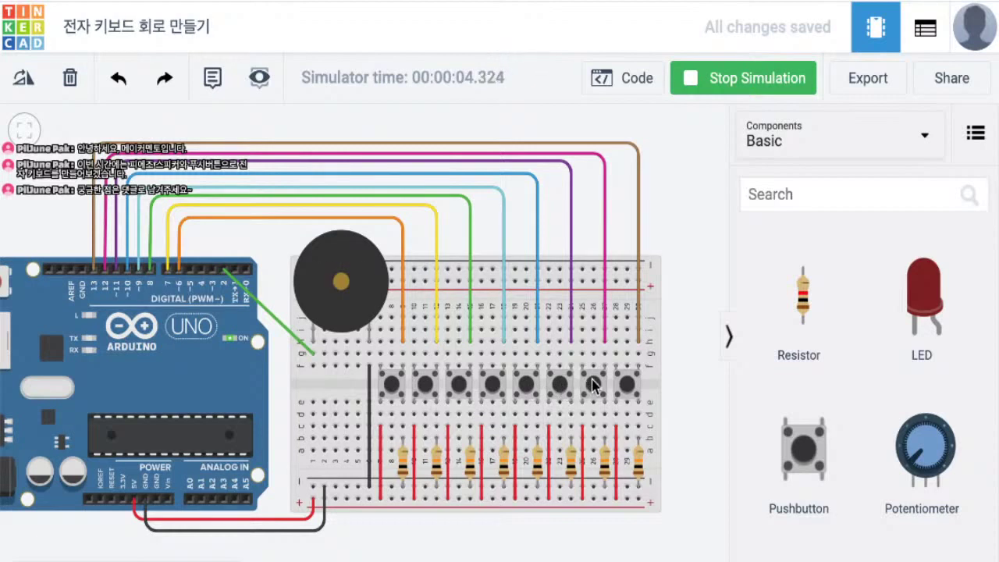
left_click(593, 384)
left_click(625, 388)
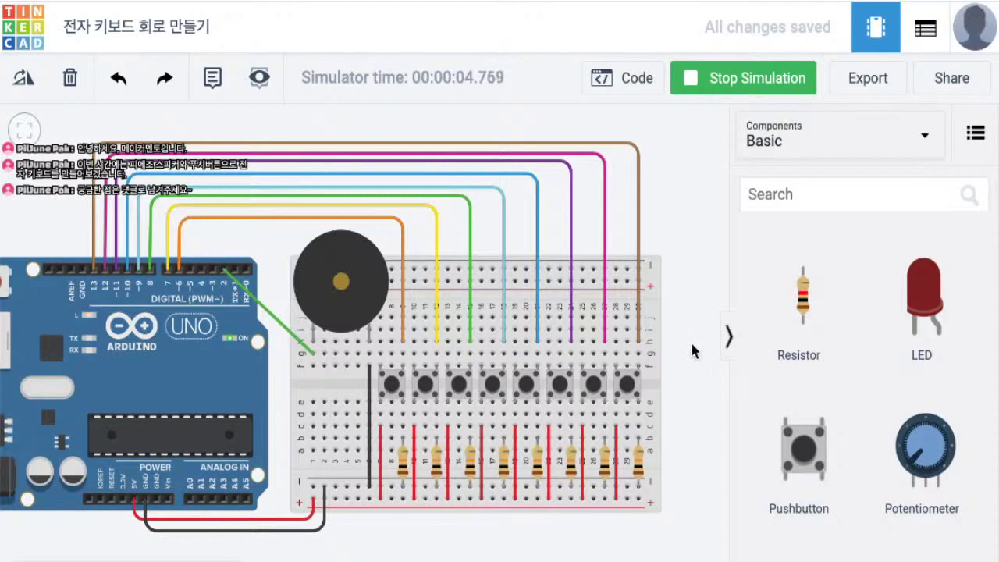
- Play a short melody on the first six pushbuttons, ending on the pin 6 button, and stop the simulation
left_click_drag(669, 198, 681, 193)
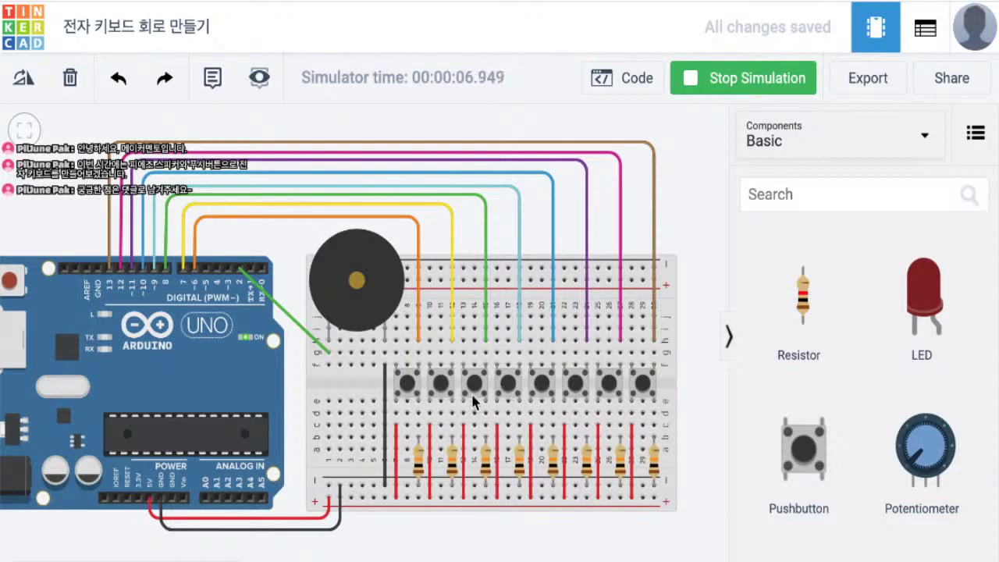
left_click(407, 389)
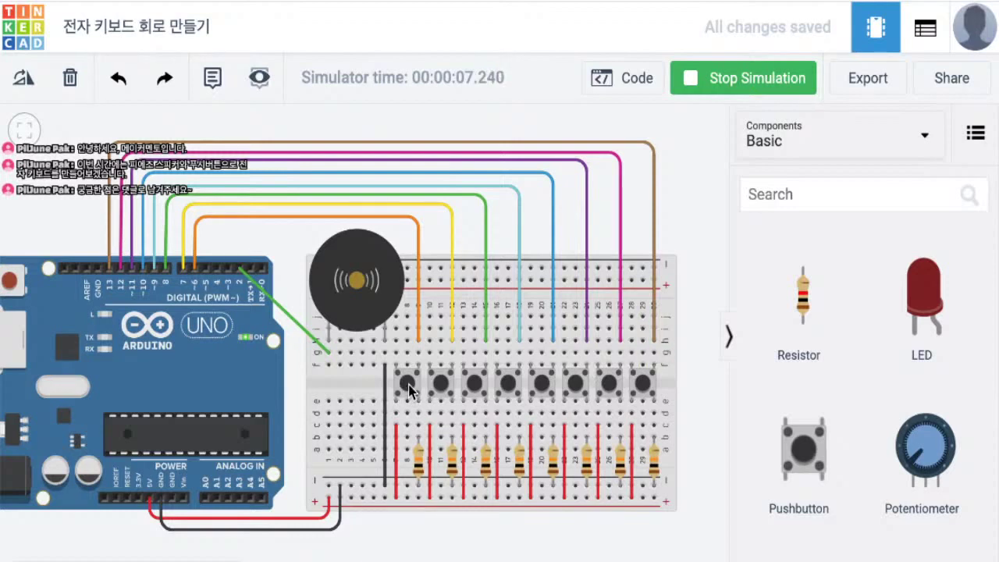
left_click(477, 386)
left_click(542, 384)
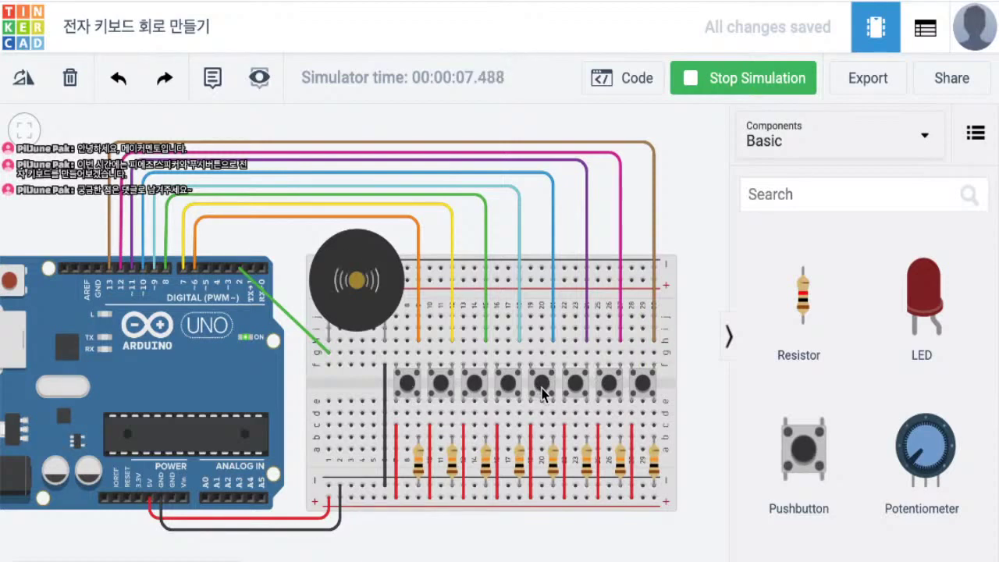
left_click(474, 388)
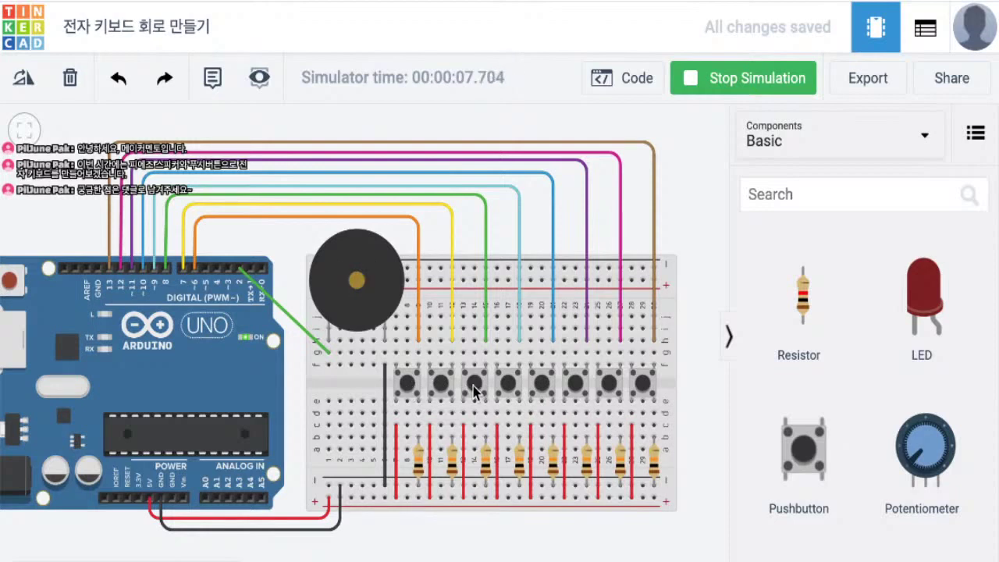
left_click(541, 385)
left_click(576, 386)
left_click(577, 385)
left_click(578, 386)
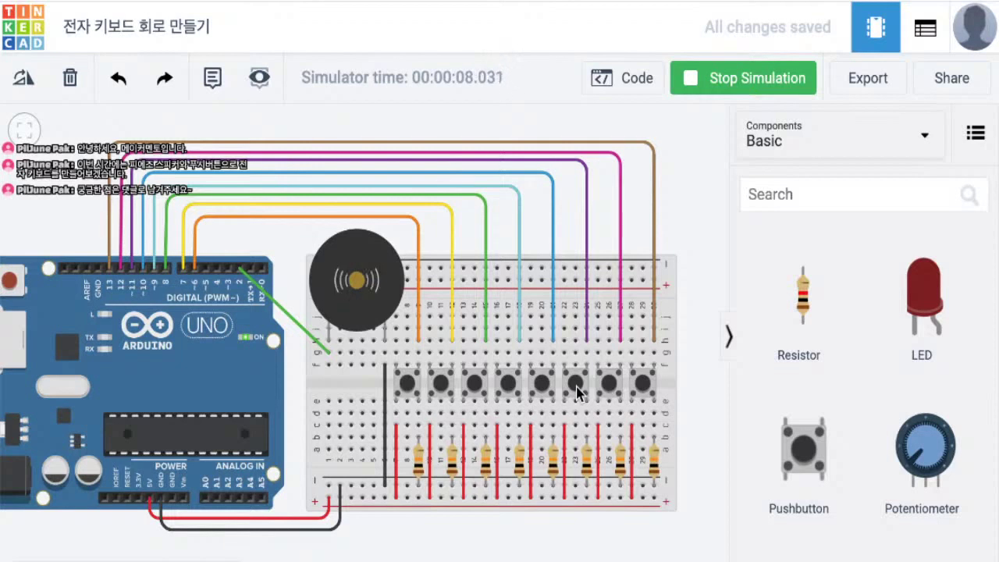
left_click(578, 386)
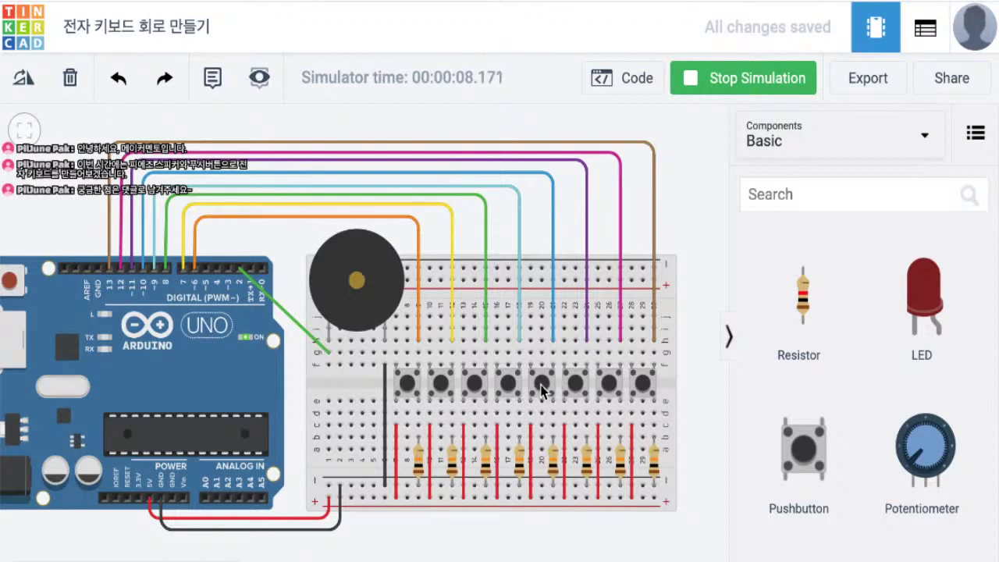
left_click(542, 384)
left_click(508, 385)
left_click(508, 385)
left_click(509, 386)
left_click(478, 385)
left_click(478, 385)
left_click(478, 385)
left_click(440, 385)
left_click(440, 386)
left_click(439, 386)
left_click(407, 384)
left_click(407, 384)
mouse_move(681, 159)
left_mouse_down()
mouse_move(673, 157)
mouse_move(684, 158)
left_mouse_up()
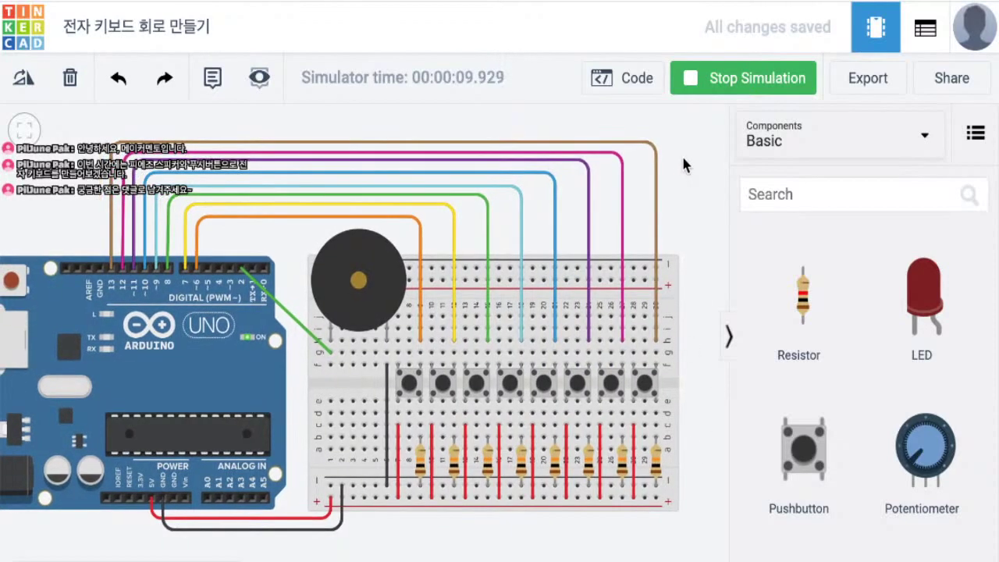
left_click(717, 83)
- Delete the first pushbutton's resistor, move its red wire from the positive to the negative rail and color it black
left_click_drag(629, 115, 623, 115)
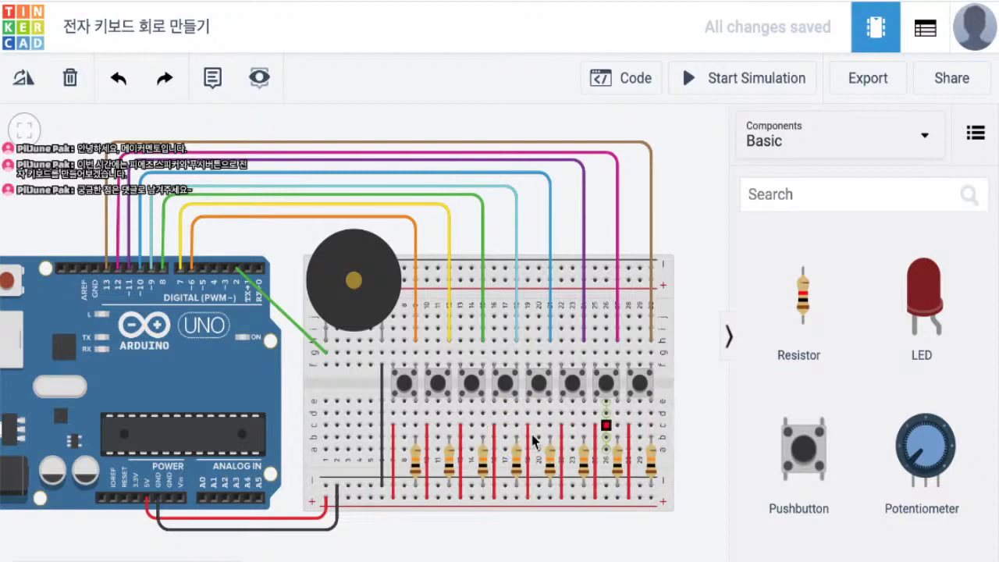
left_click_drag(711, 413, 715, 416)
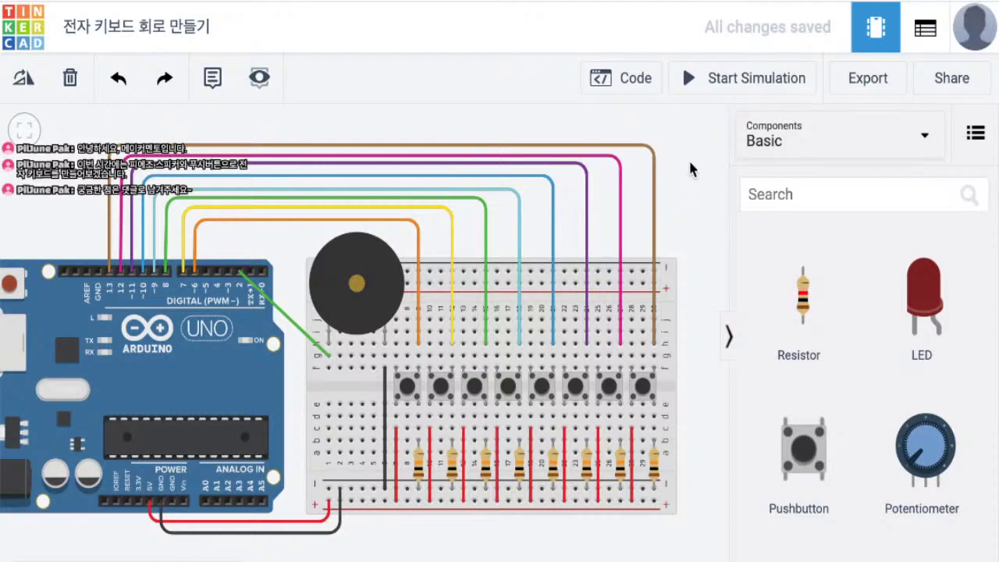
left_click(419, 471)
key("Delete")
left_click(396, 483)
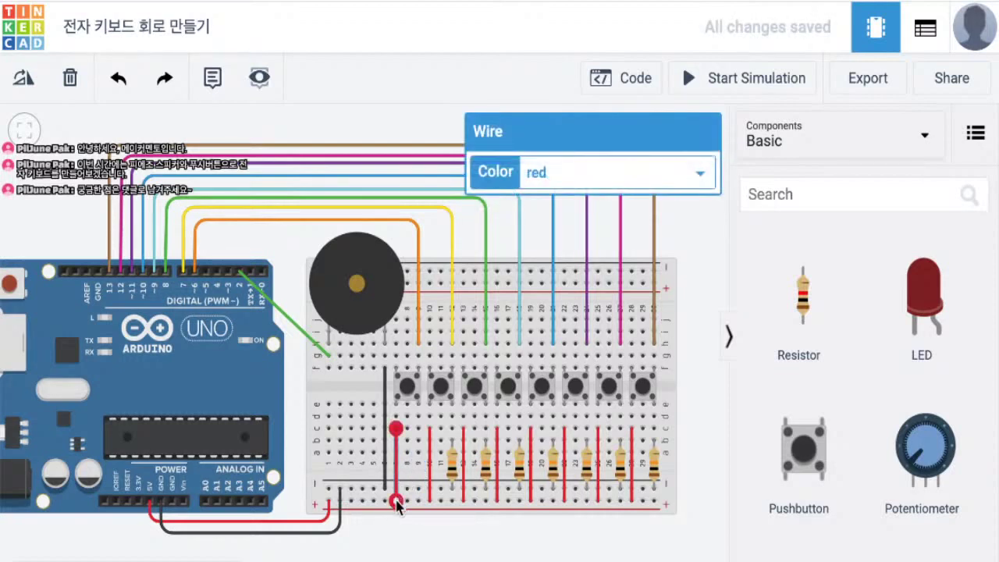
left_click_drag(398, 505, 398, 489)
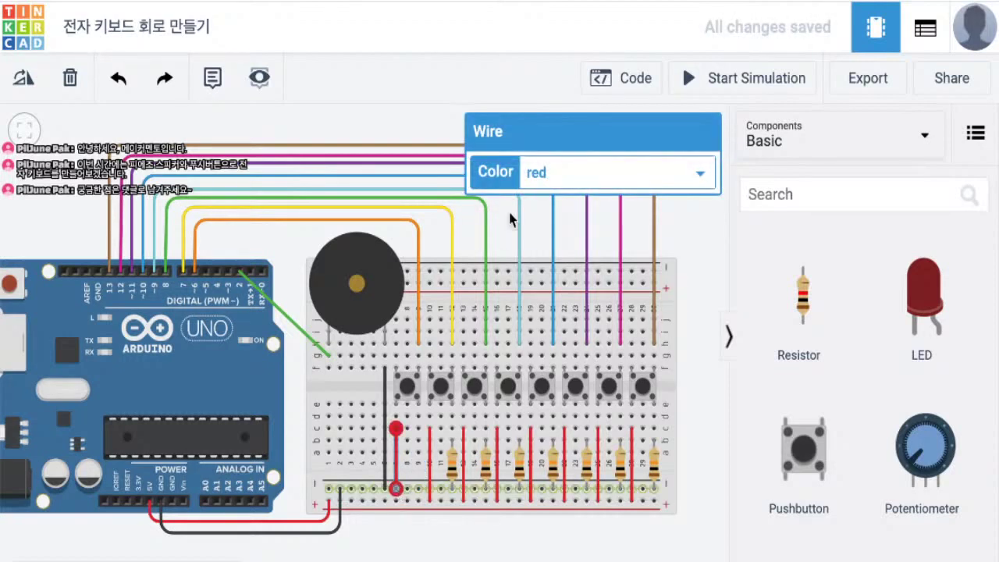
key("0")
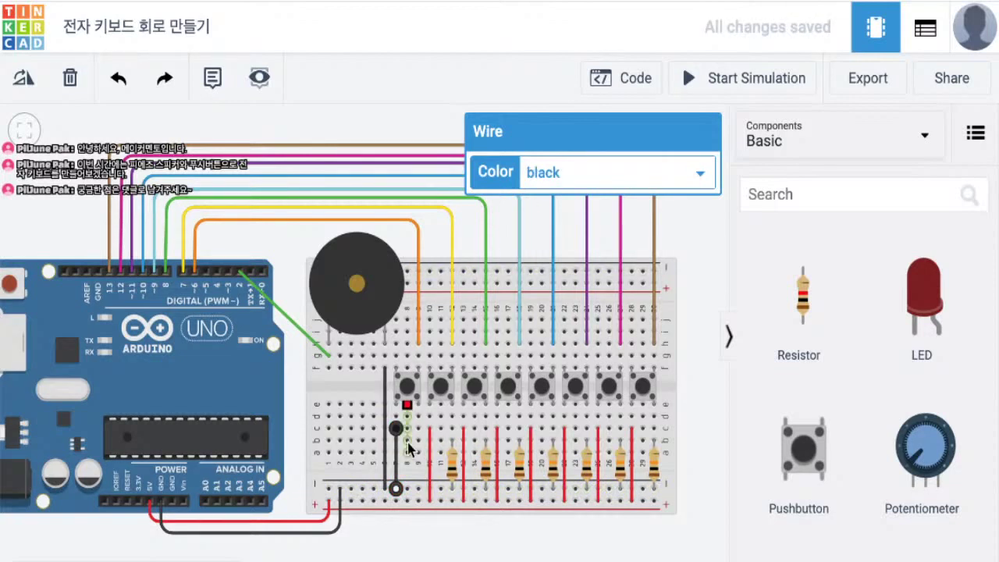
- Delete the remaining seven 10 kΩ resistors below the pushbuttons
left_click(452, 468)
left_click(486, 469)
left_click(518, 468)
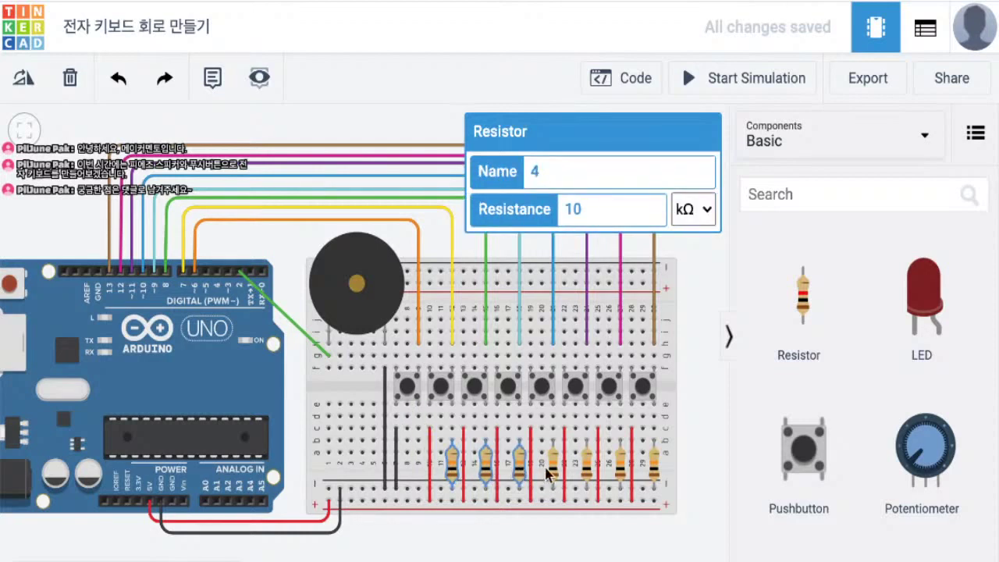
left_click(553, 468)
left_click(588, 468)
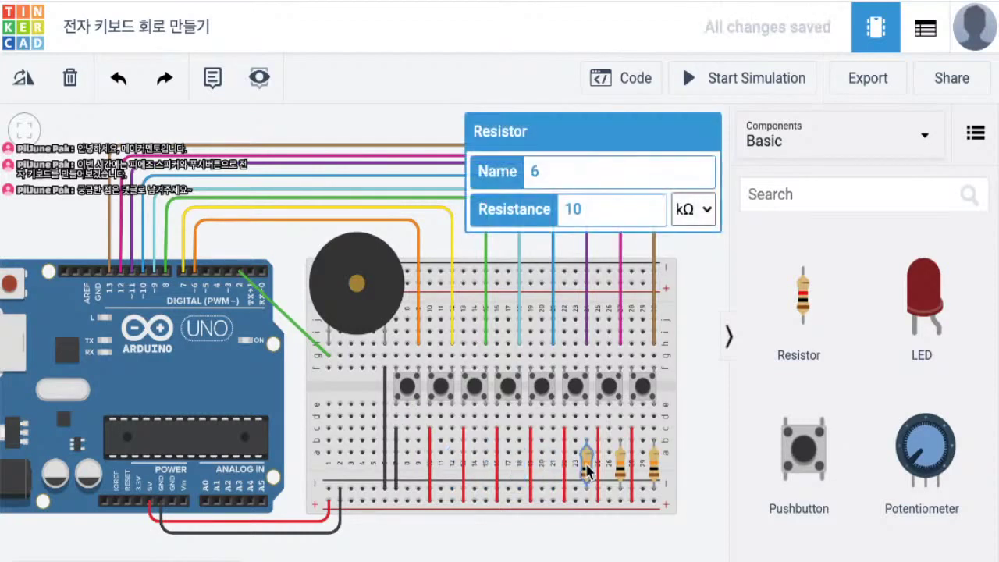
left_click(622, 468)
left_click(653, 468)
key("Delete")
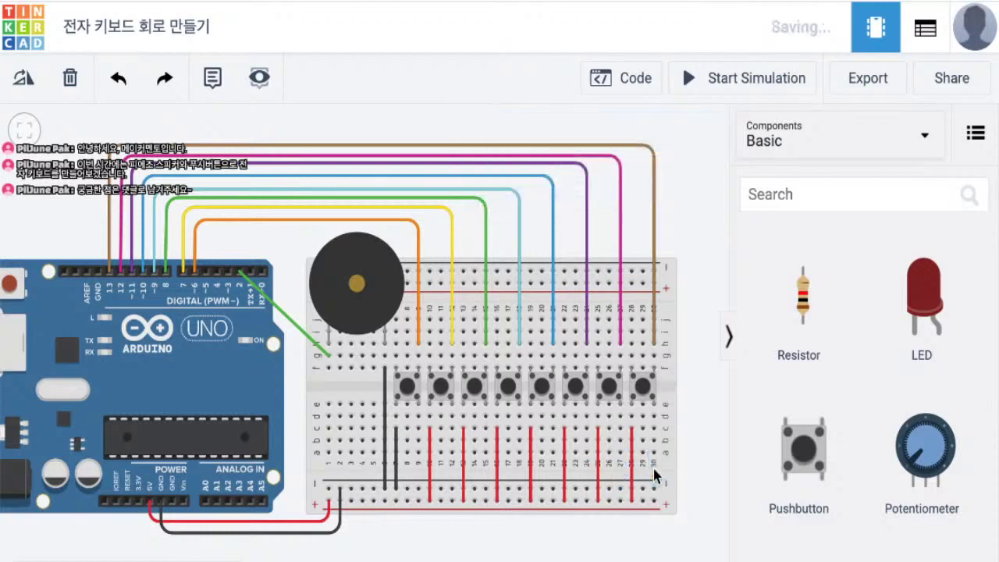
- Move the second and third pushbuttons' red wires from the positive to the negative rail and color them black
left_click(430, 455)
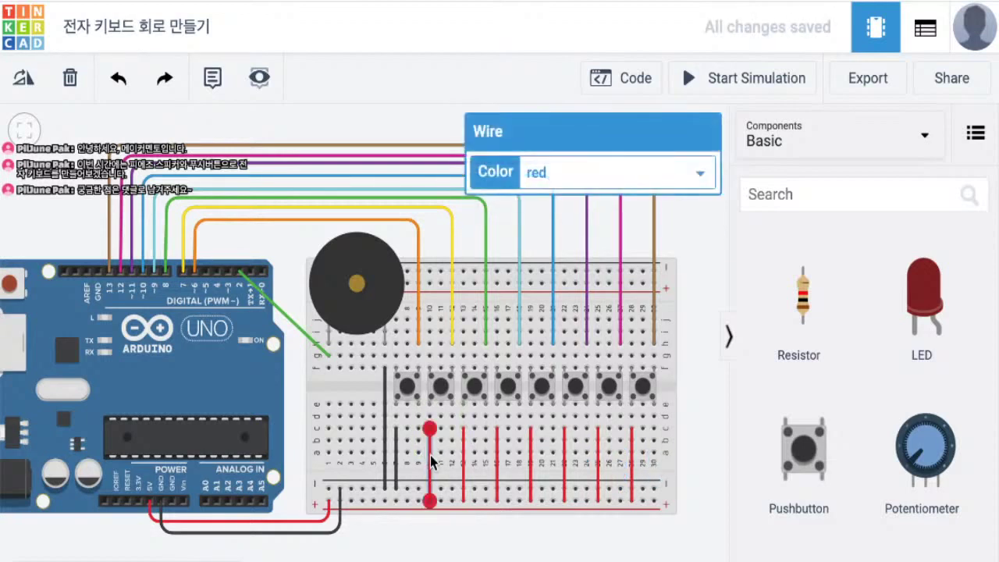
key("1")
left_click_drag(430, 500, 434, 496)
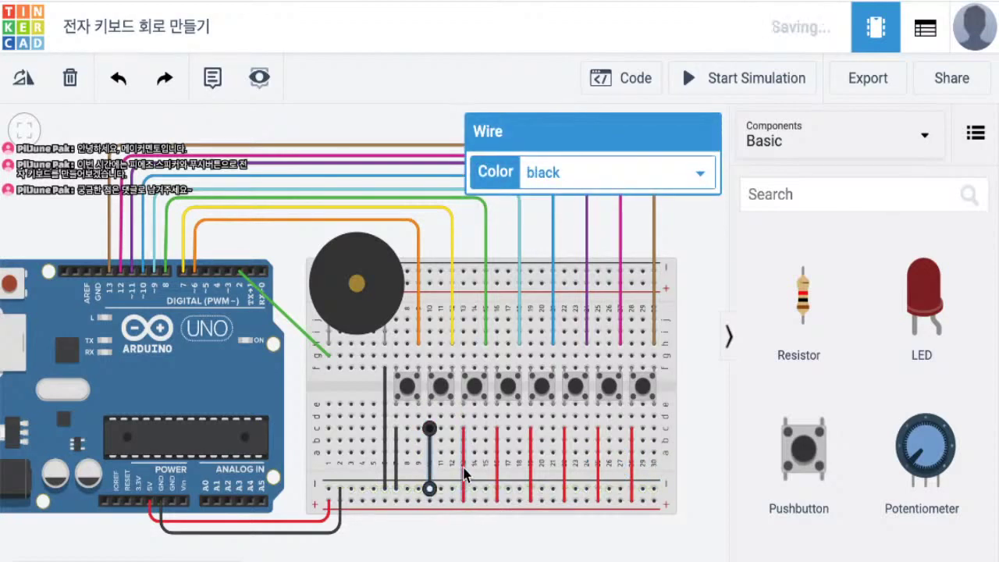
left_click(464, 468)
key("1")
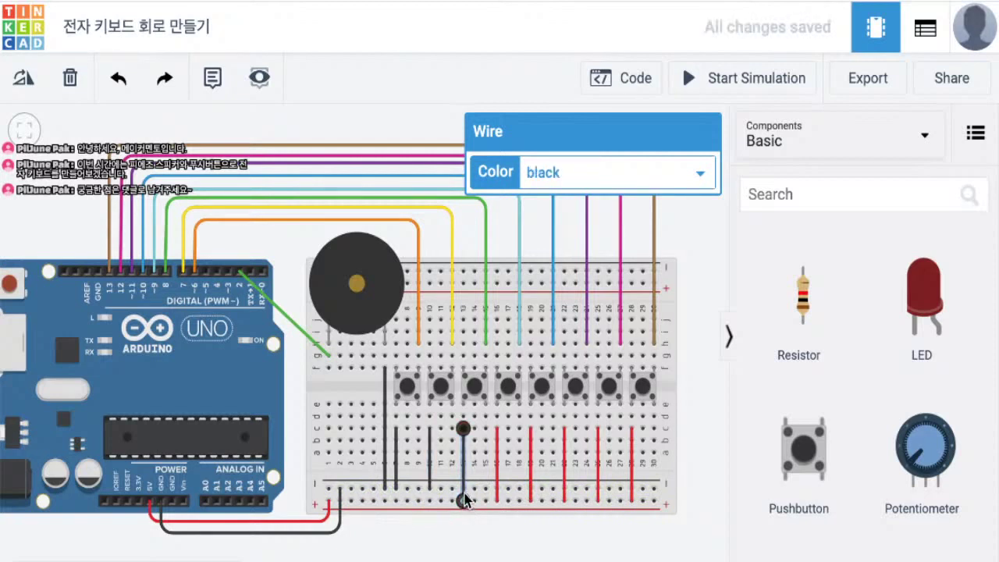
left_click_drag(464, 501, 632, 489)
- Color the remaining five red pushbutton wires black and connect them to the negative rail
left_click(498, 478)
key("1")
left_click(531, 476)
key("1")
left_click(564, 475)
key("1")
left_click(598, 473)
key("1")
left_click(630, 468)
key("1")
left_click(699, 418)
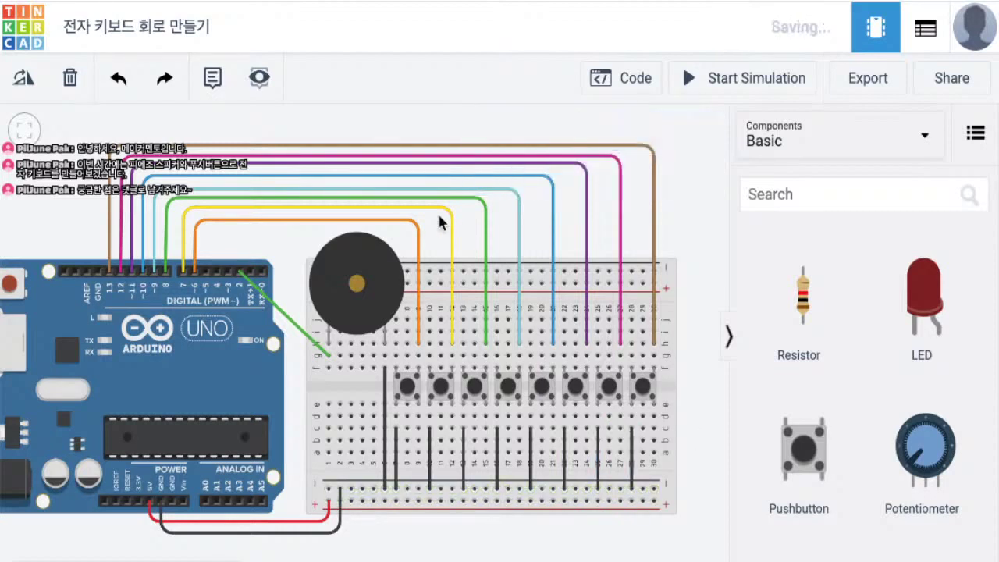
- Show the code editor and change the pin mode in setup() from INPUT to INPUT_PULLUP
mouse_move(358, 116)
left_mouse_down()
mouse_move(370, 118)
mouse_move(363, 121)
left_mouse_up()
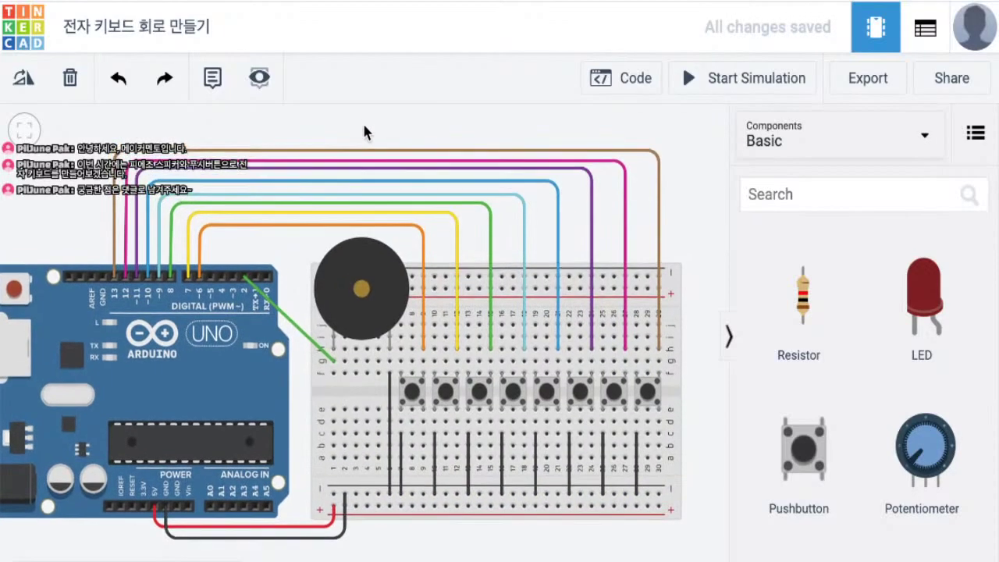
left_click(618, 86)
left_click_drag(339, 122, 323, 125)
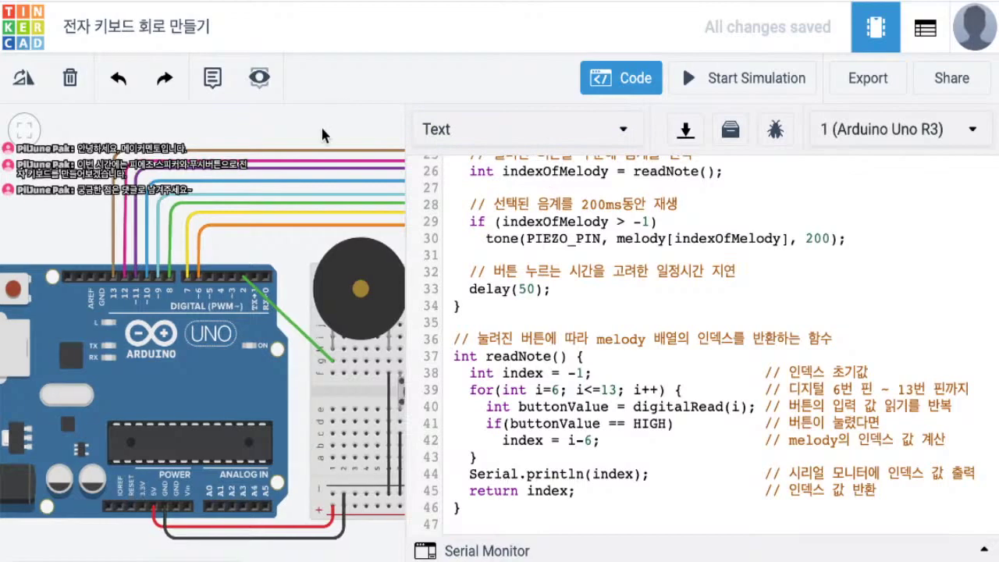
scroll(591, 240, "up", 10)
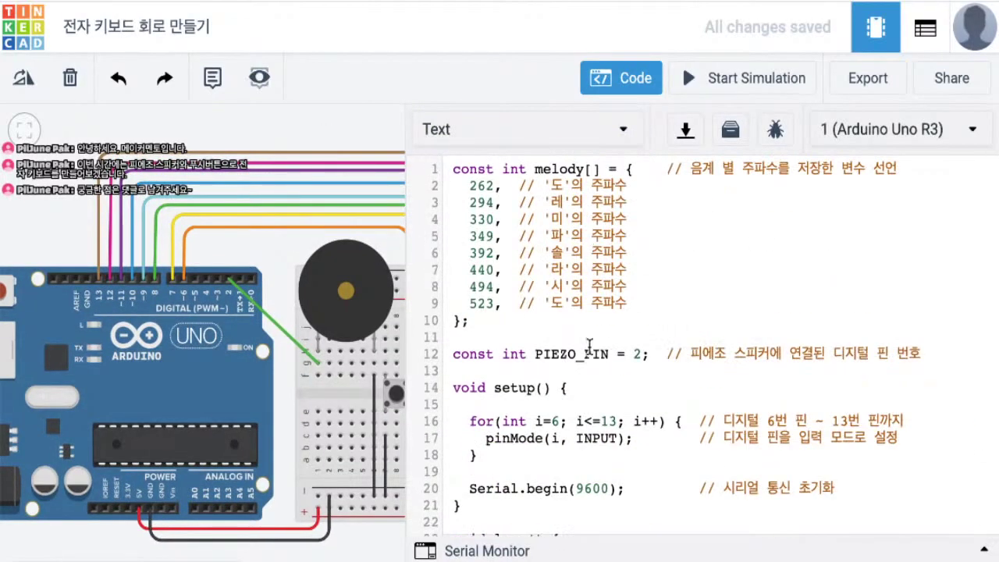
scroll(589, 348, "down", 3)
left_click(617, 305)
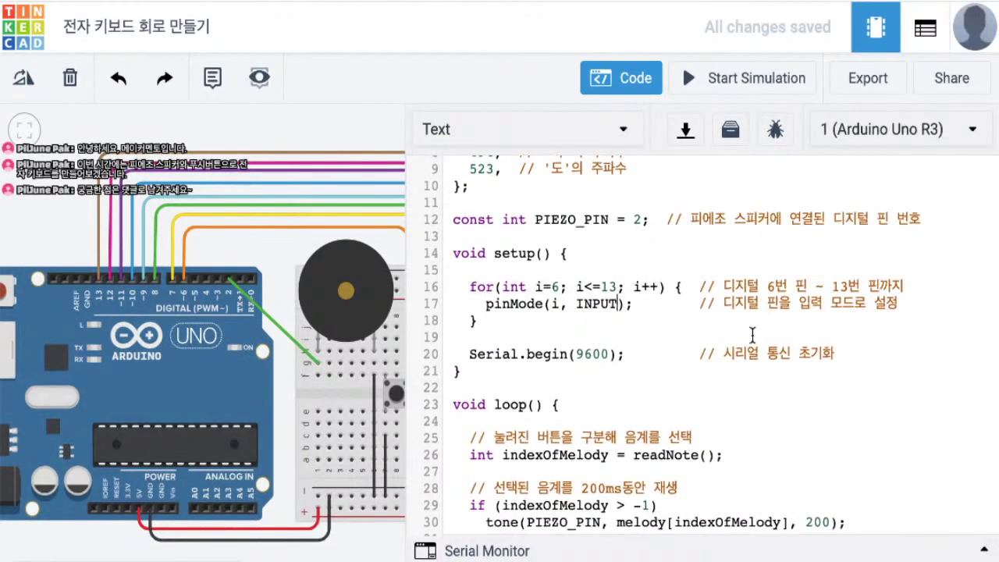
type("_PULLUP")
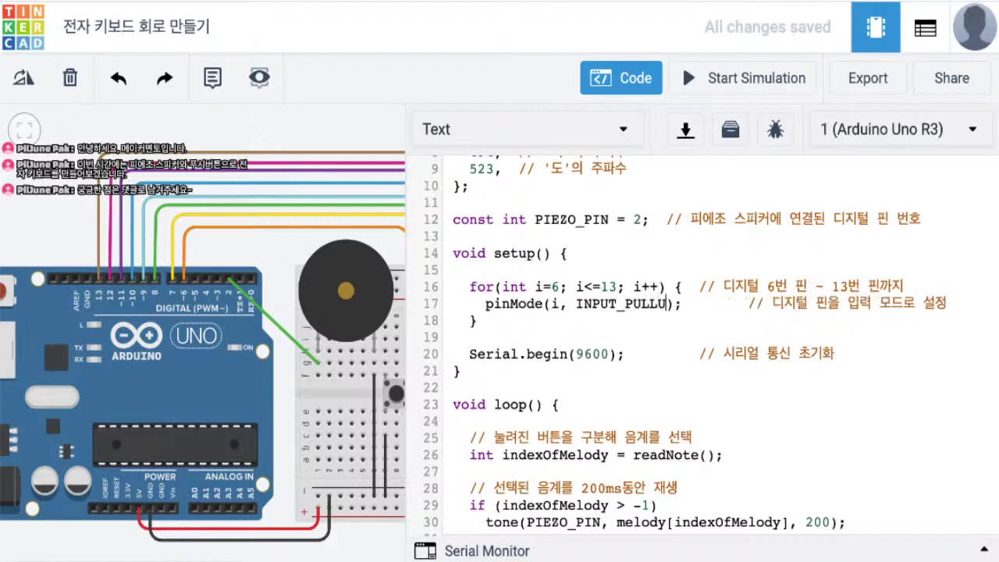
double_click(654, 303)
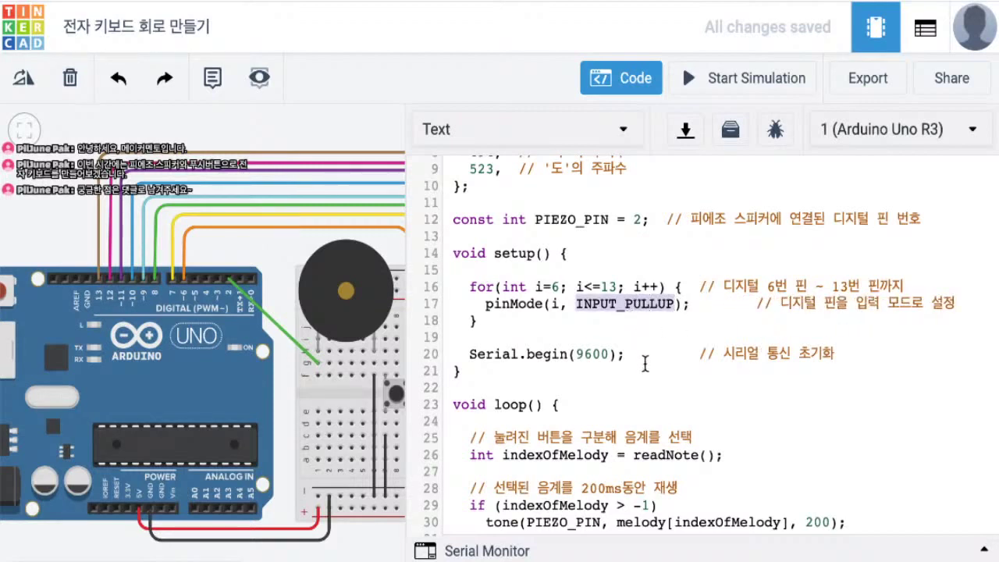
- In readNote(), change the pressed-button condition to compare buttonValue with LOW
scroll(646, 365, "down", 5)
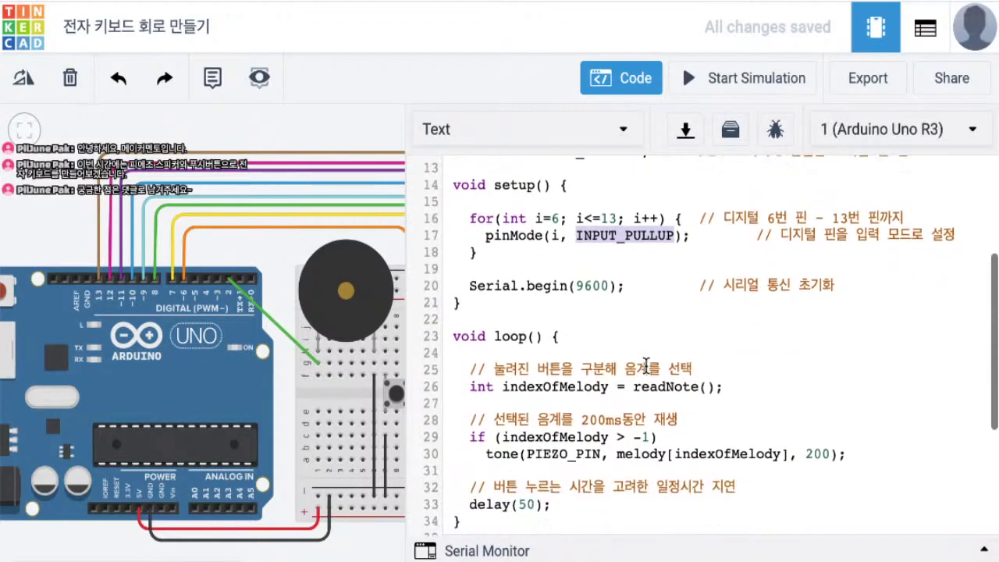
scroll(647, 366, "down", 1)
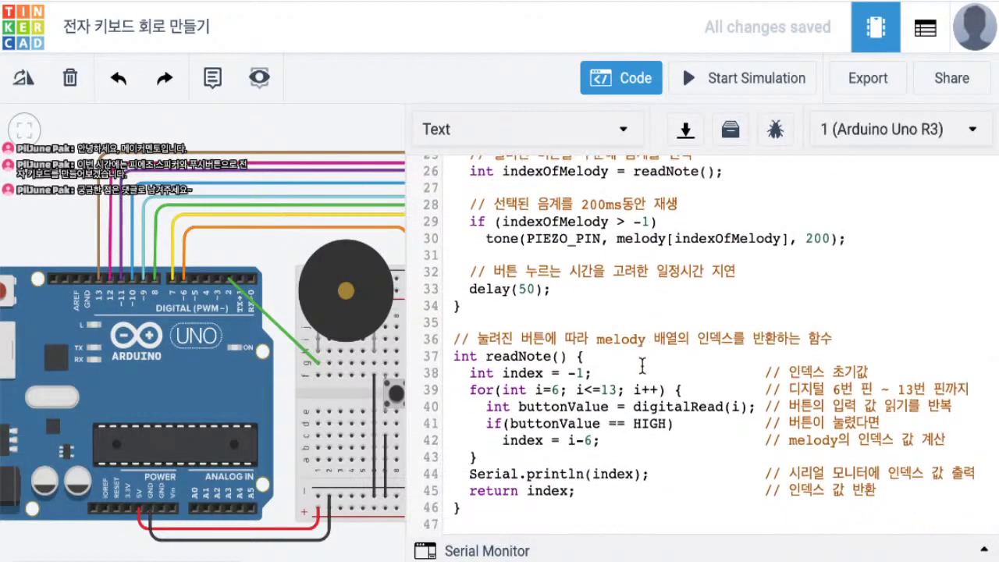
double_click(650, 424)
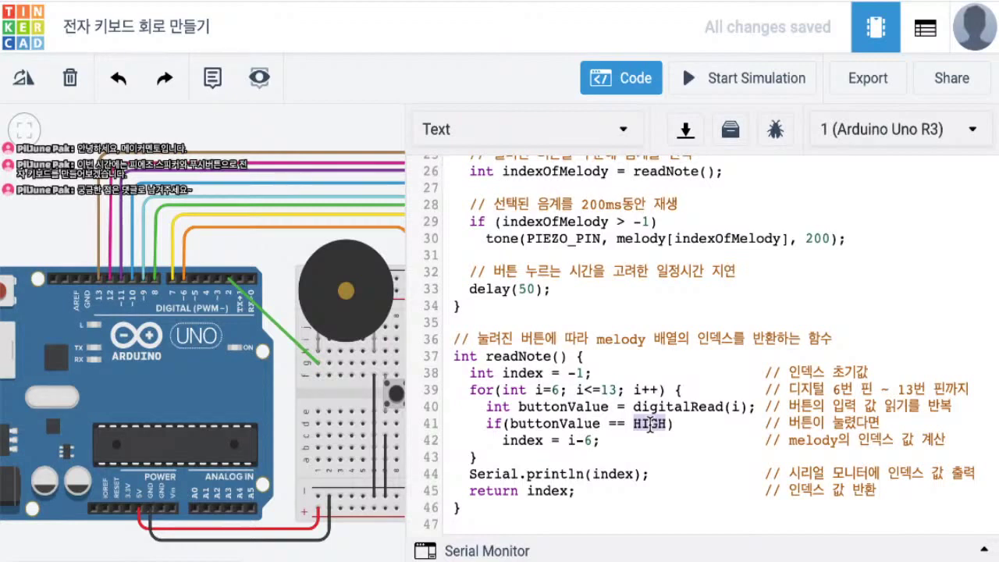
type("LOW")
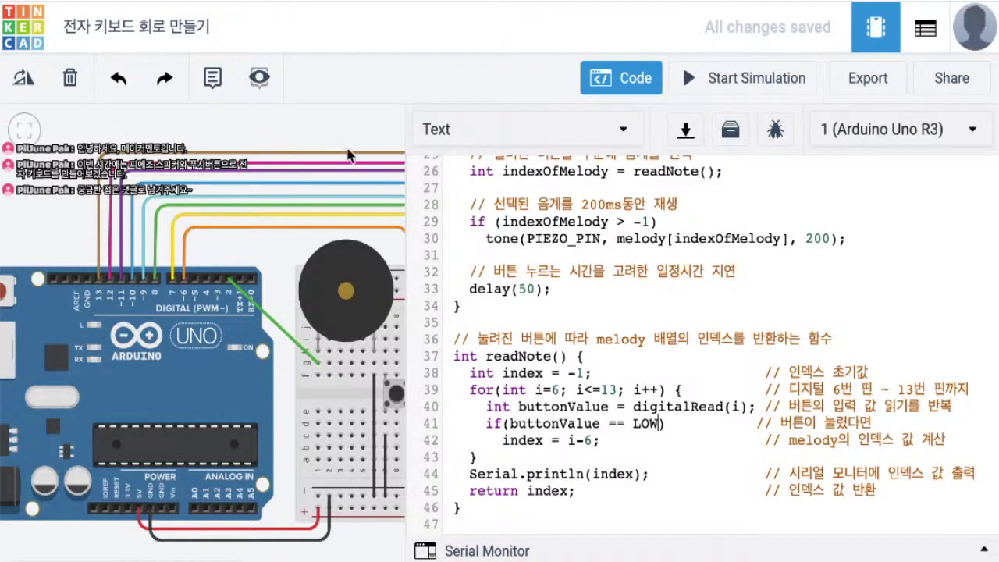
- Run the simulation without pressing any pushbutton, check the index output in the Serial Monitor, stop the simulation and collapse the monitor
mouse_move(371, 115)
left_mouse_down()
mouse_move(340, 116)
mouse_move(353, 118)
left_mouse_up()
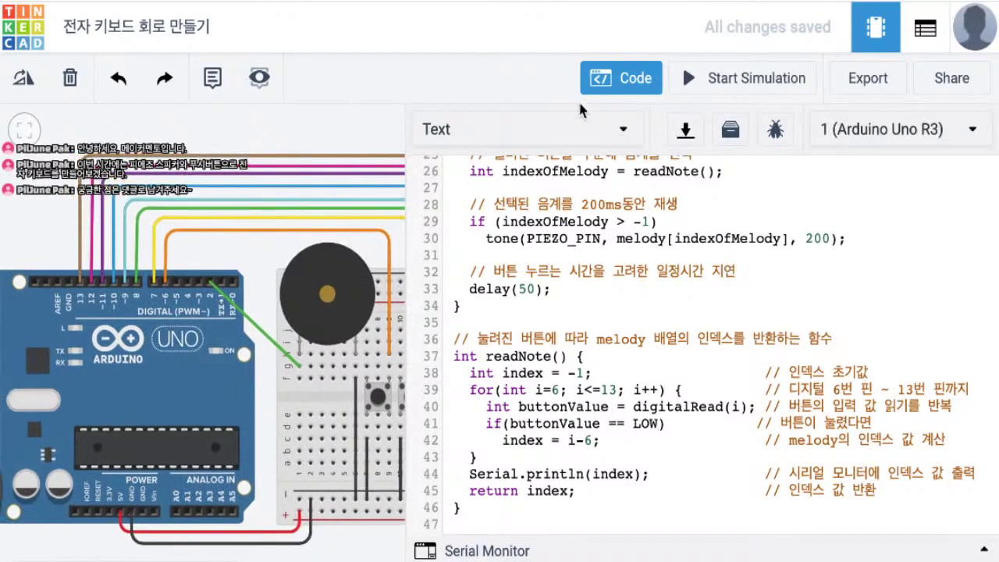
left_click(623, 89)
left_click_drag(460, 121, 489, 123)
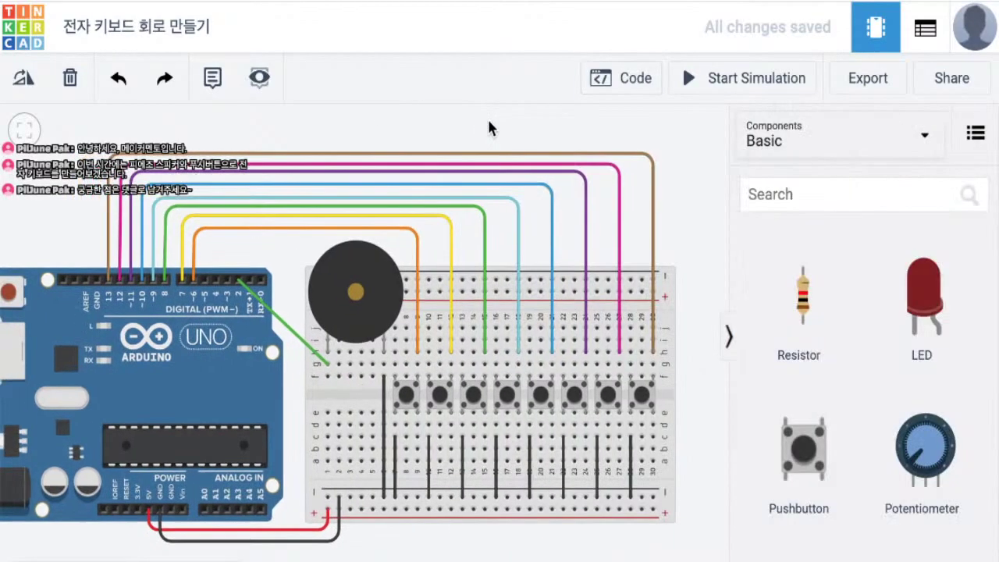
left_click(745, 81)
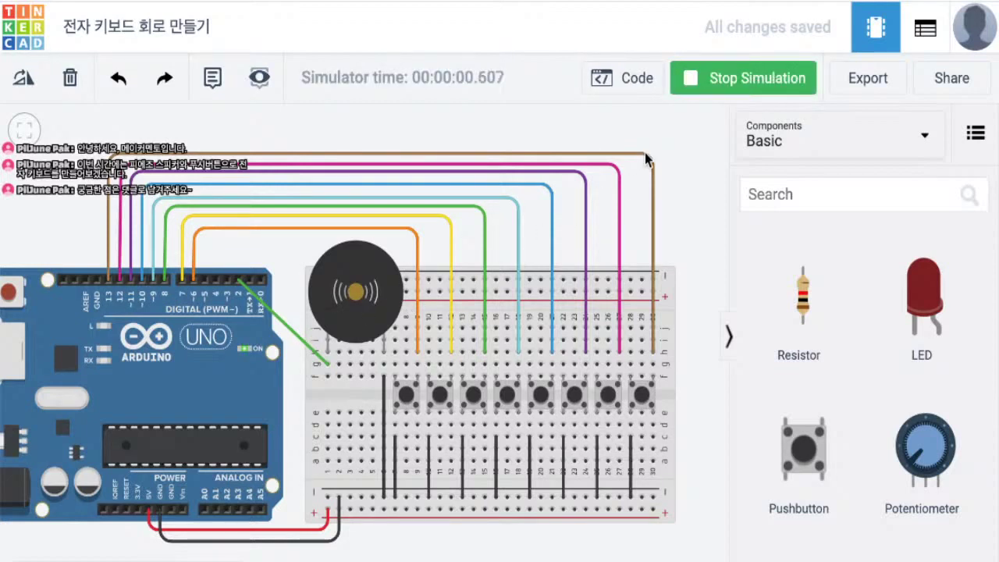
left_click(624, 81)
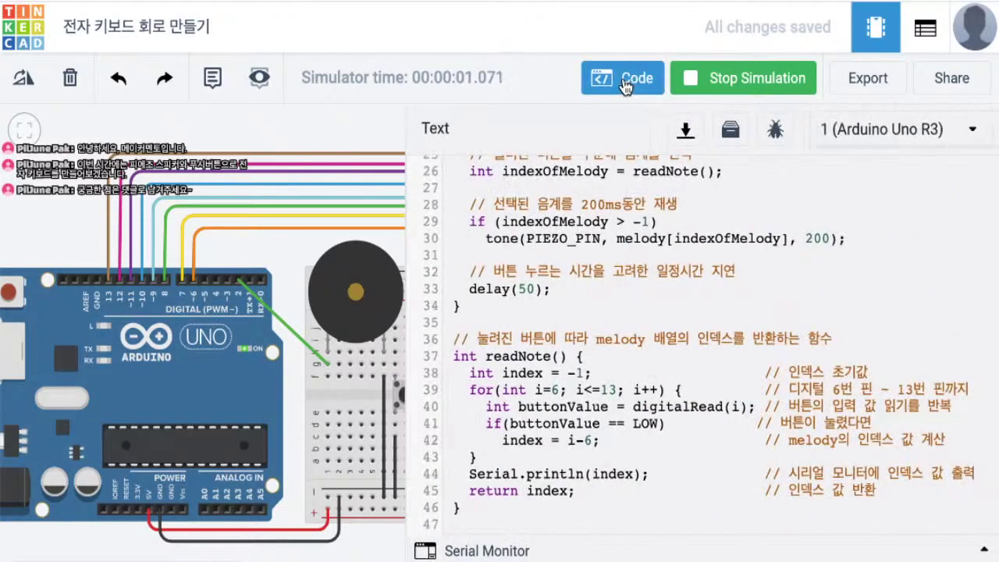
left_click(486, 552)
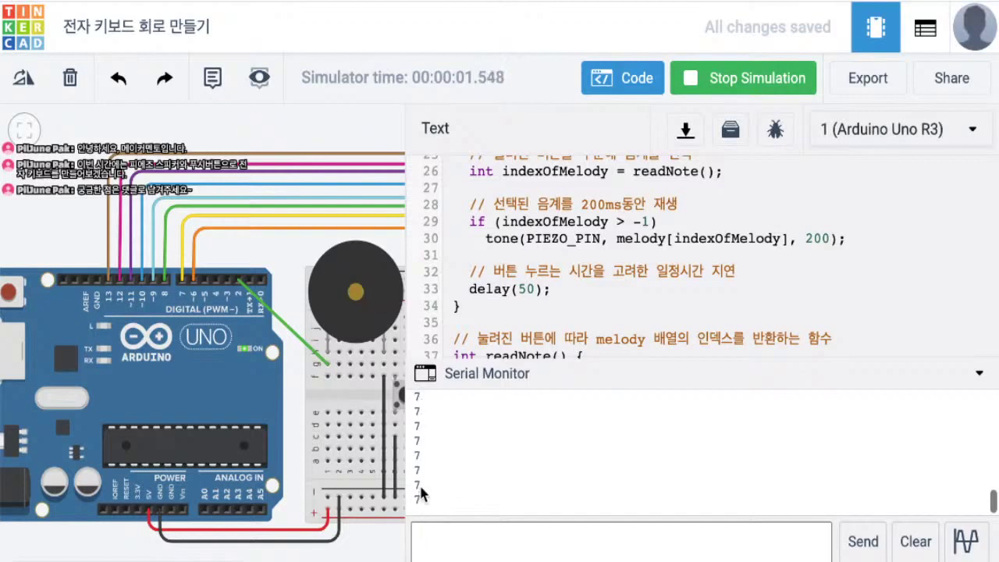
left_click(717, 82)
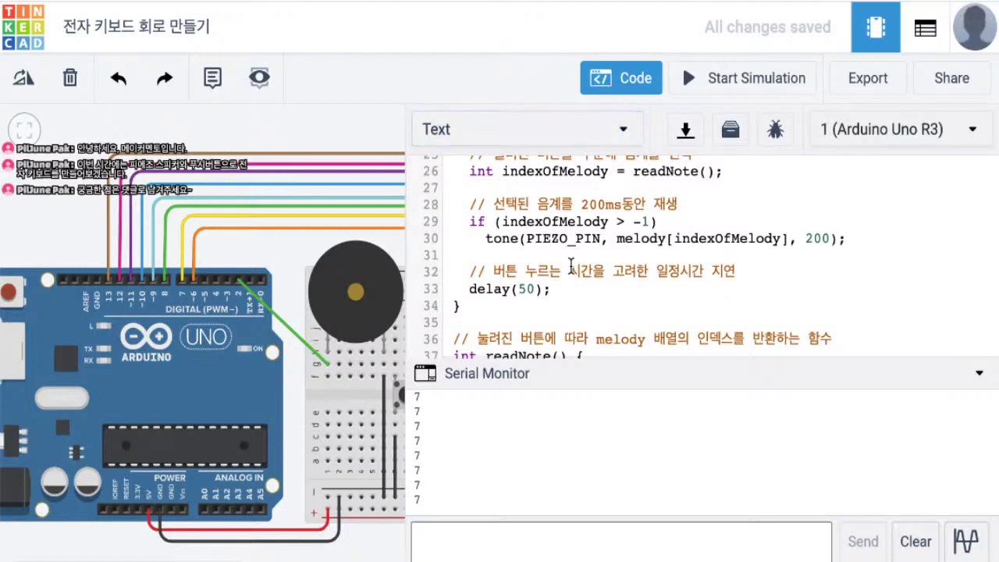
left_click(557, 375)
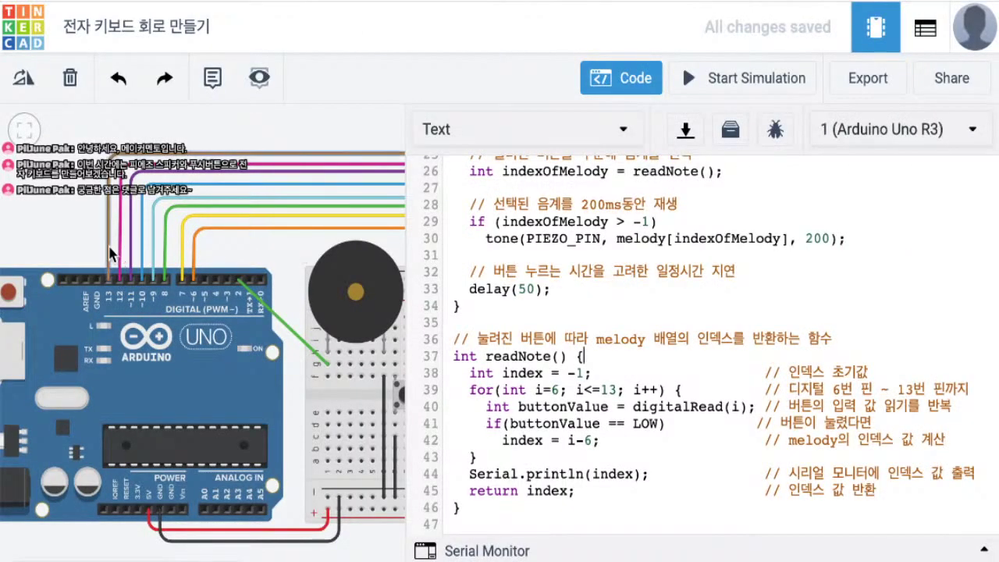
- Hide the code editor and move the eight pushbutton wires down one Arduino pin each, to digital pins 5–12
left_click(626, 78)
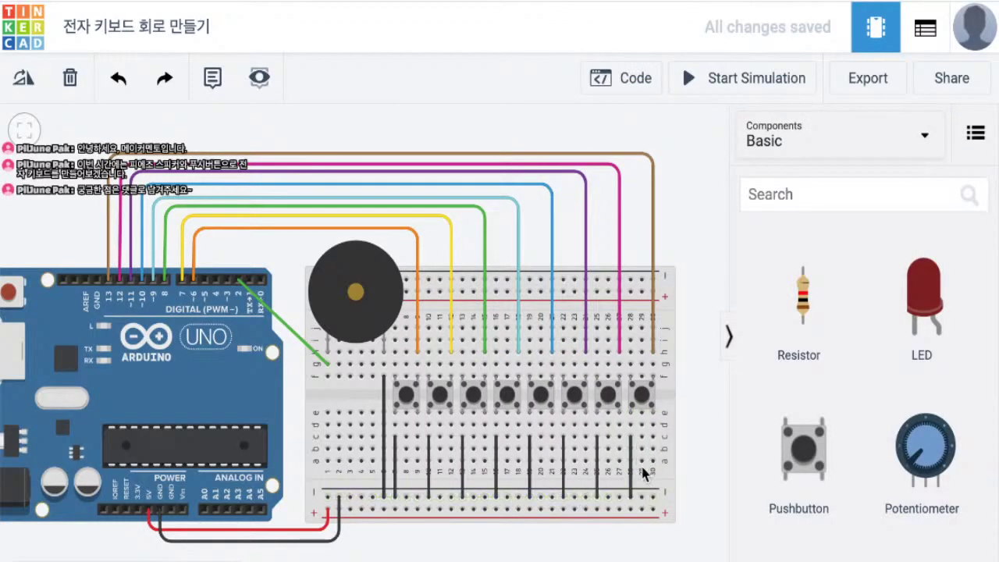
left_click(195, 264)
left_click_drag(193, 278, 119, 280)
left_click(185, 270)
left_click(167, 266)
left_click(154, 273)
left_click(143, 261)
left_click(130, 274)
left_click(118, 274)
left_click(107, 254)
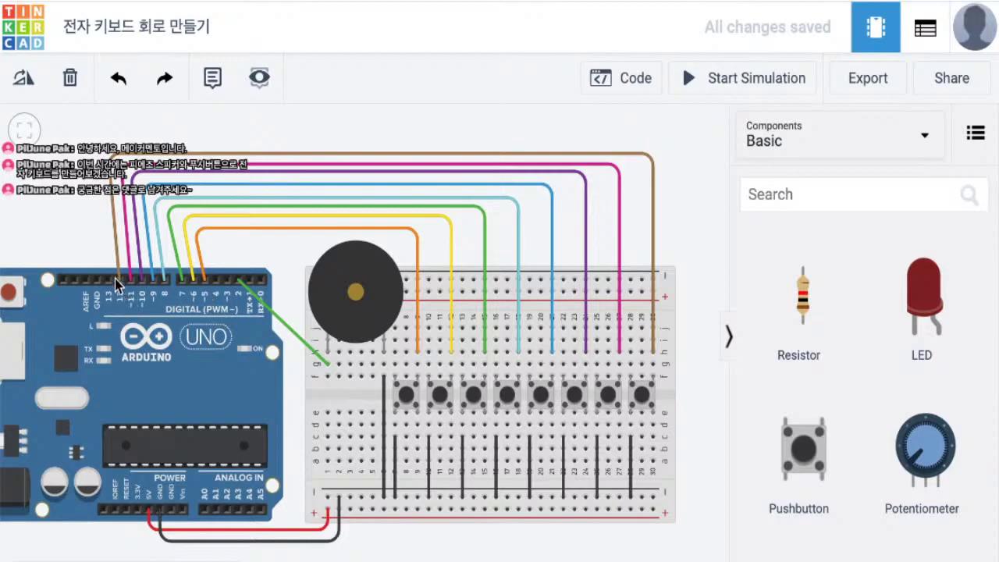
- Show the code editor and set the for loop in setup() to run from i=5 to i<=12
left_click(630, 89)
scroll(596, 260, "up", 5)
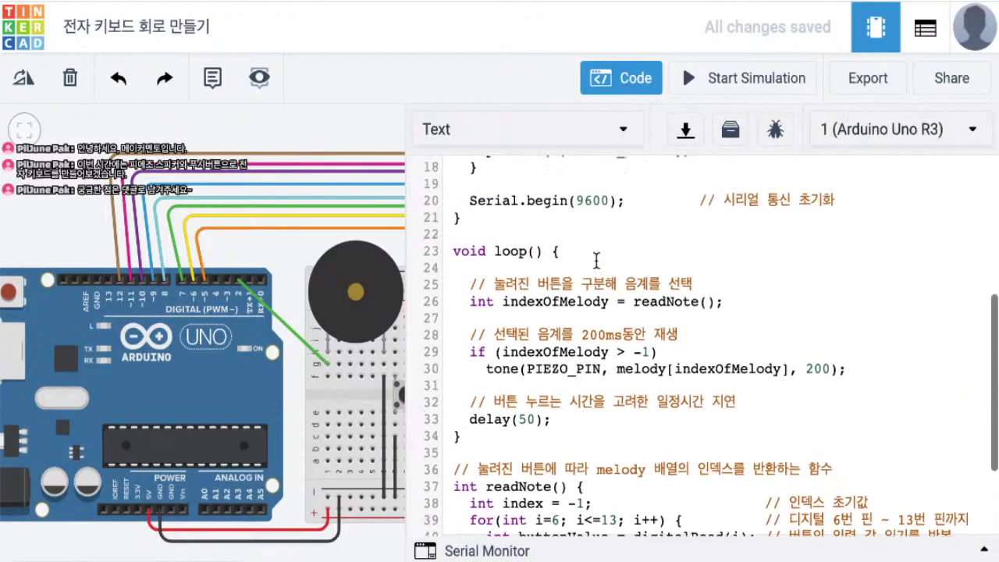
scroll(596, 260, "down", 1)
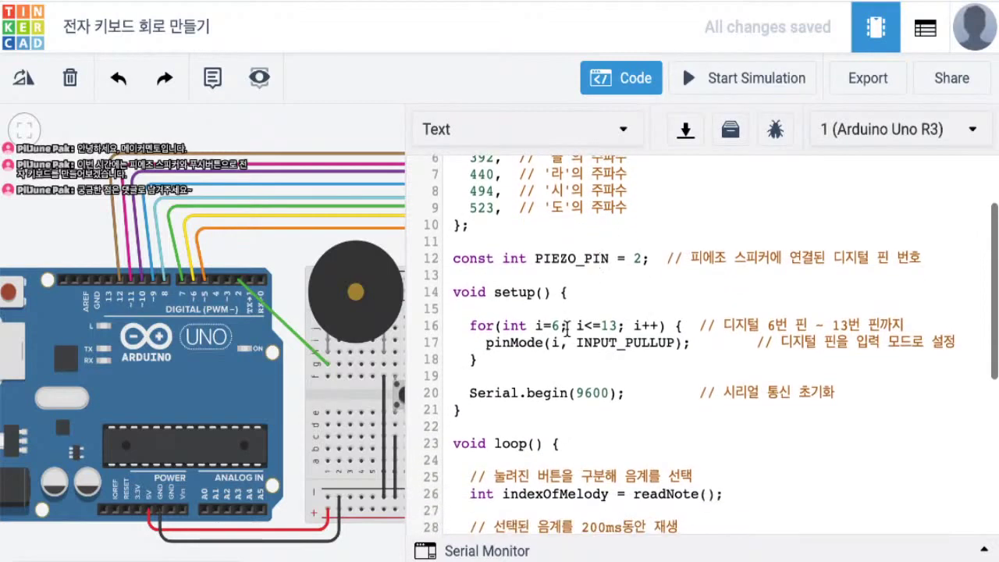
left_click(566, 327)
key("BackSpace")
type("5")
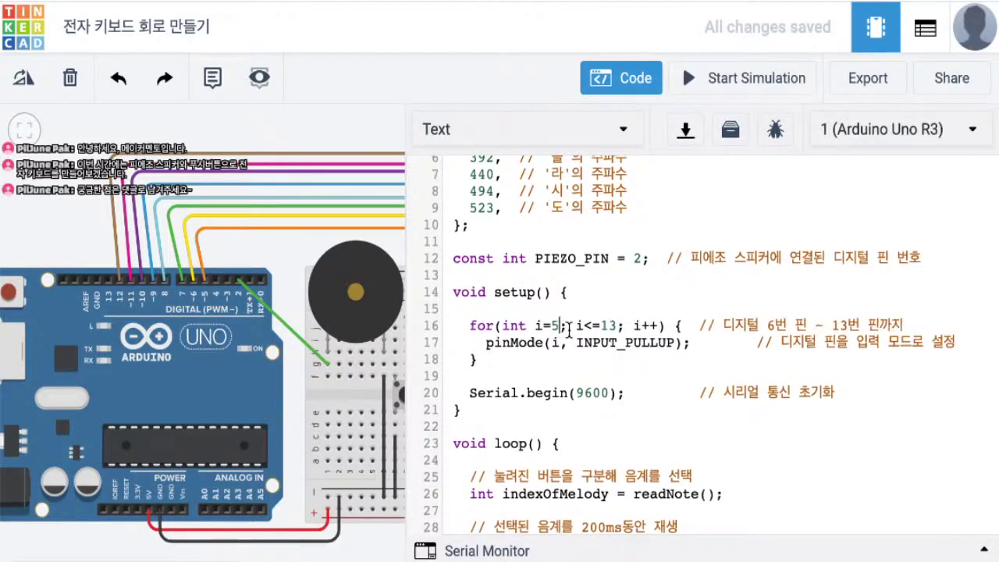
left_click(618, 326)
key("BackSpace")
type("2")
- Set the for loop in readNote() to run from i=5 to i<=12
scroll(589, 393, "down", 6)
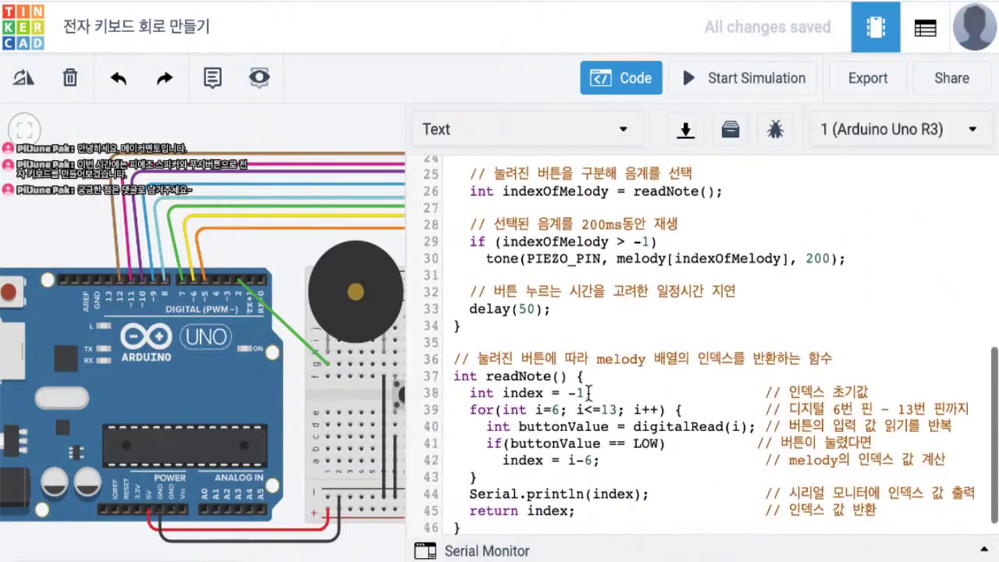
left_click(565, 391)
key("BackSpace")
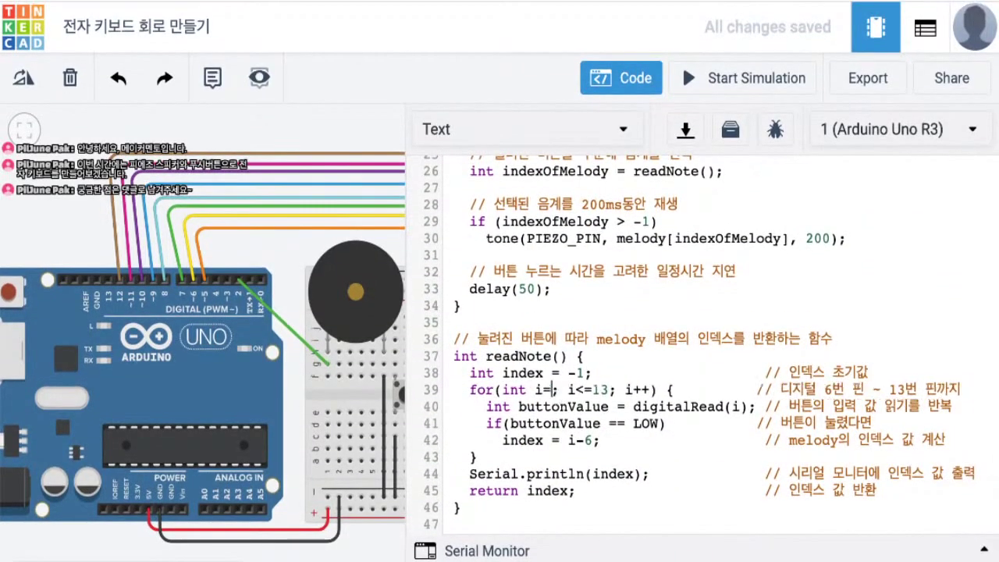
type("5")
left_click(614, 391)
key("BackSpace")
type("2")
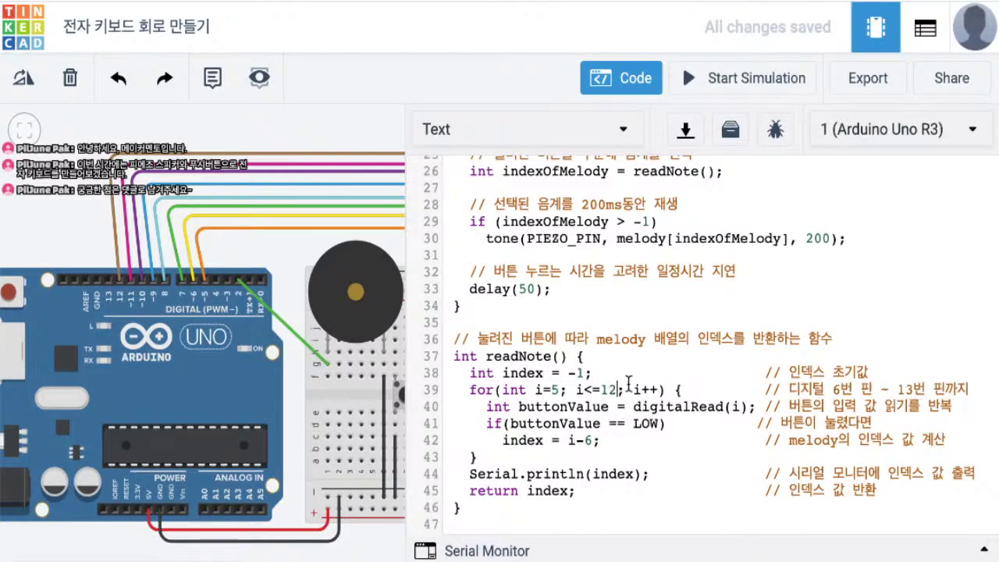
- Change the melody index calculation in readNote() to index = i-5
double_click(533, 442)
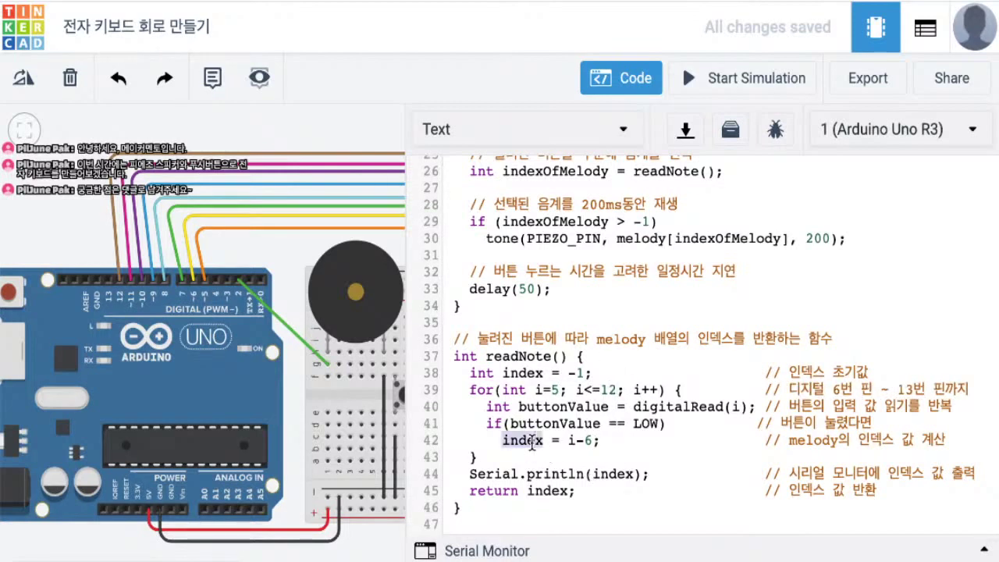
left_click(591, 442)
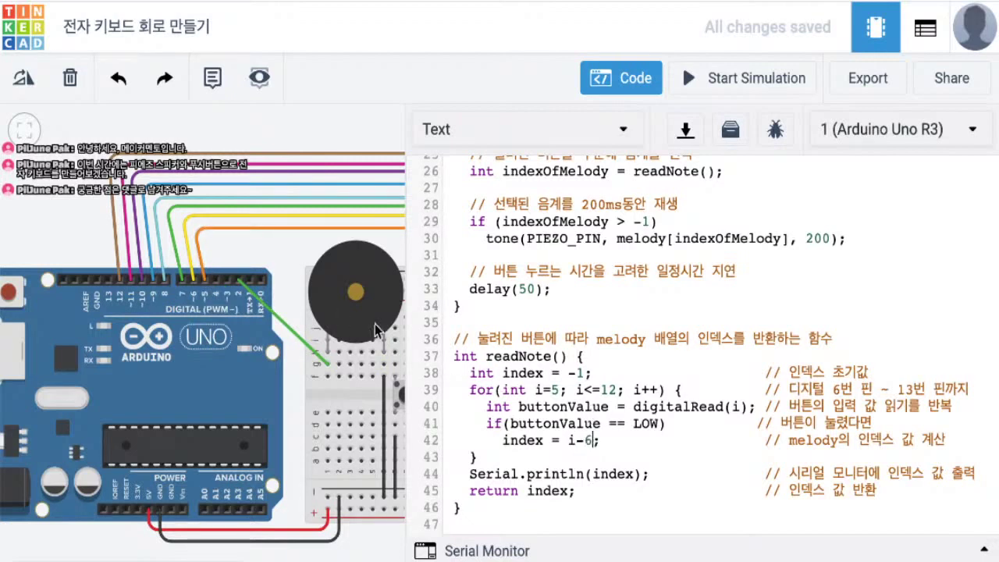
key("BackSpace")
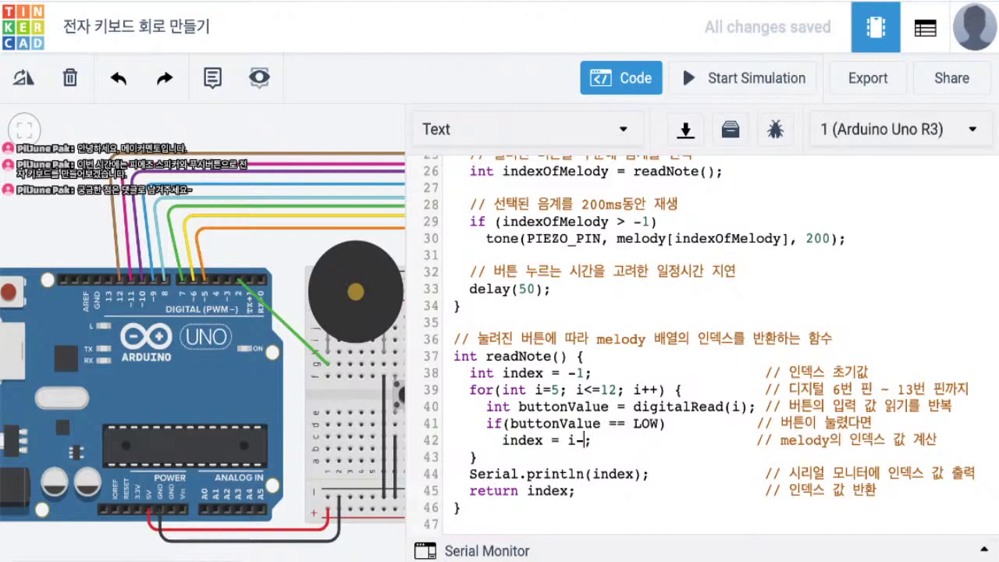
type("5")
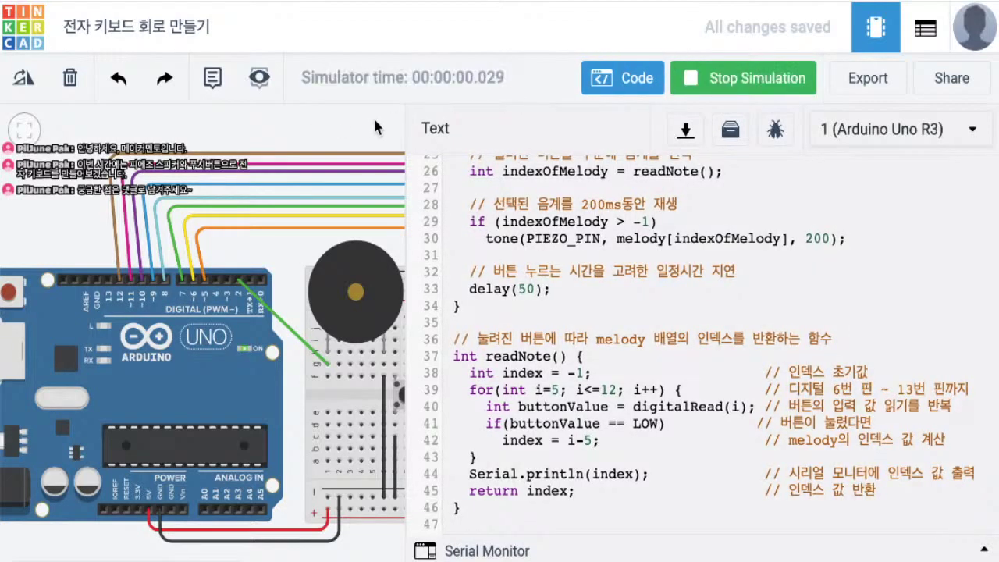
- With the simulation running, open the Serial Monitor and check the index output while no pushbutton is pressed
left_click_drag(373, 117, 221, 133)
left_click_drag(353, 135, 288, 133)
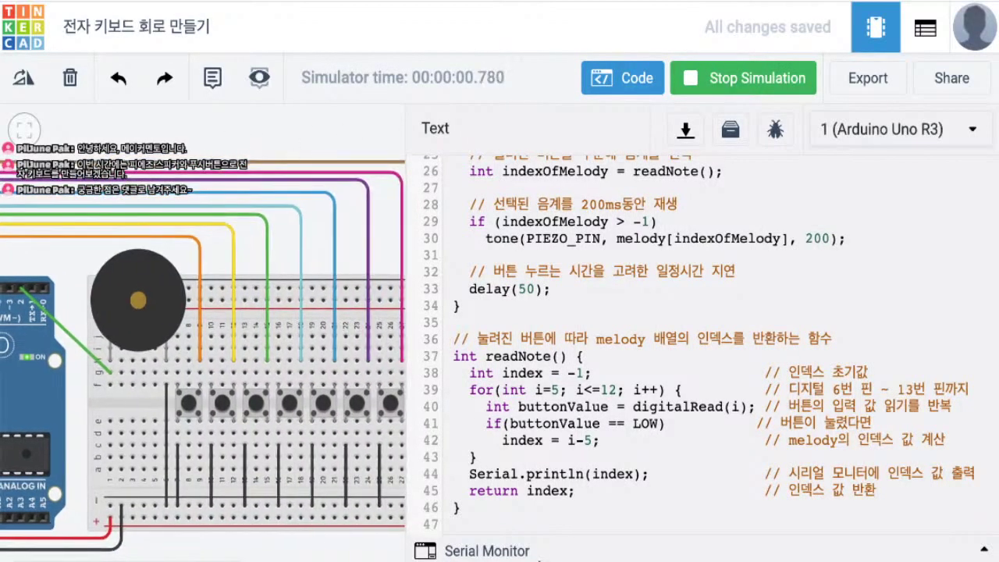
left_click(514, 556)
left_click_drag(362, 129, 314, 132)
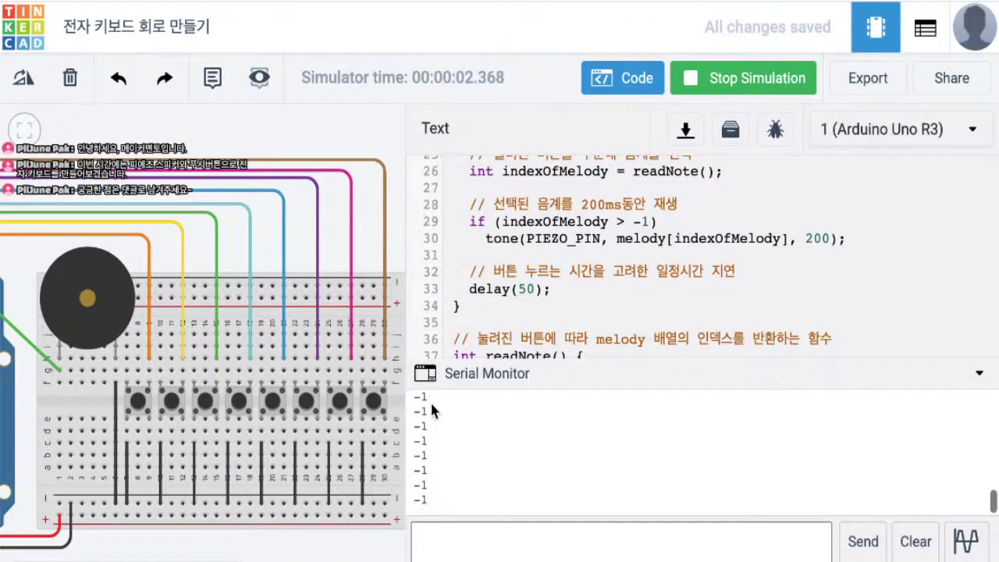
- Press each of the eight pushbuttons in turn to test its tone and serial index output, and stop the simulation
left_click(139, 410)
left_click(173, 406)
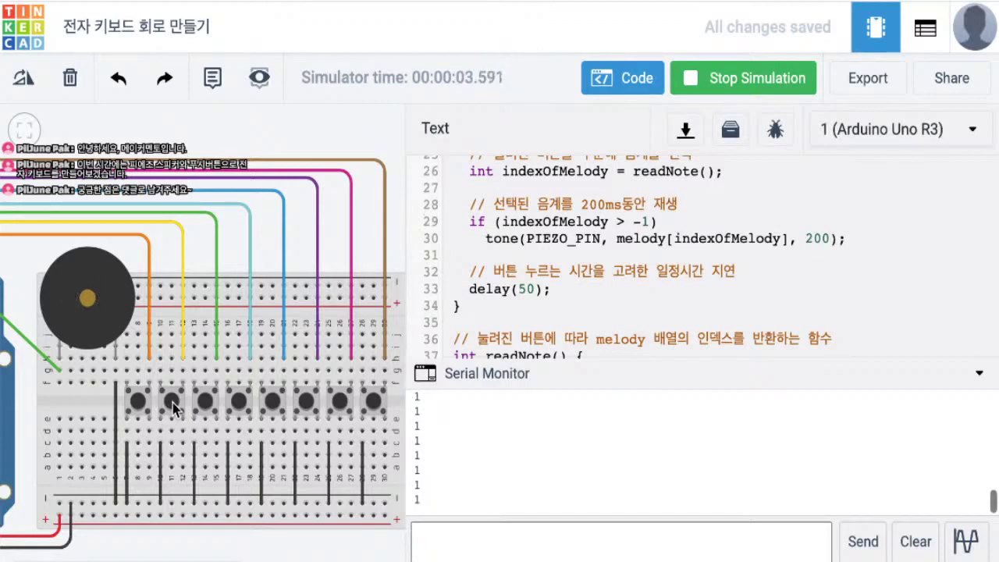
left_click(205, 407)
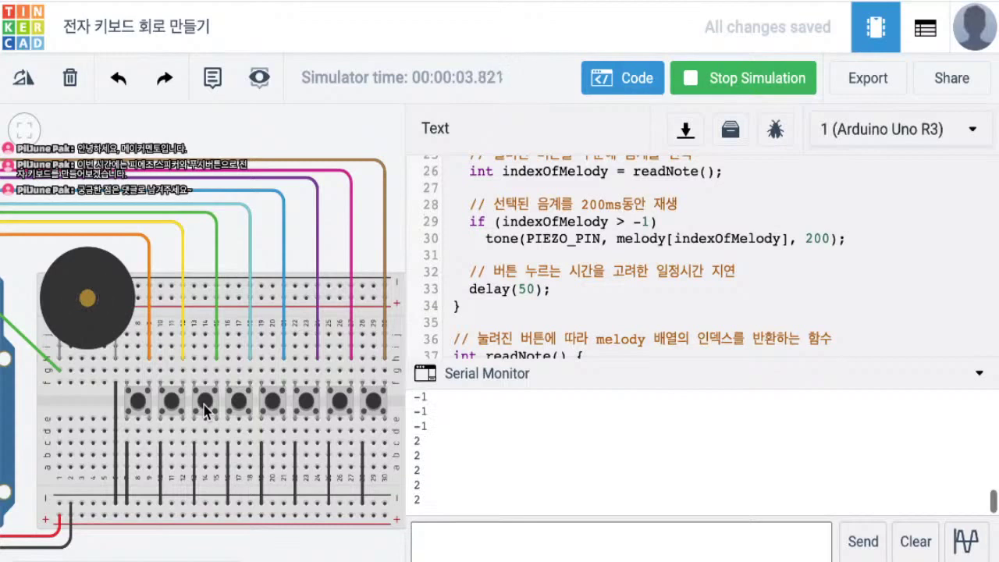
left_click(239, 407)
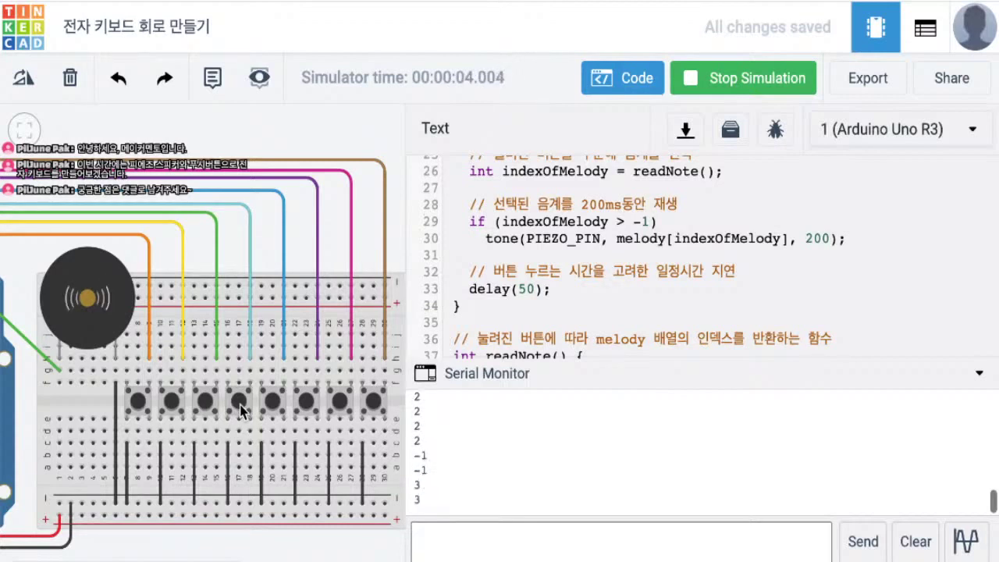
left_click(277, 407)
left_click(309, 407)
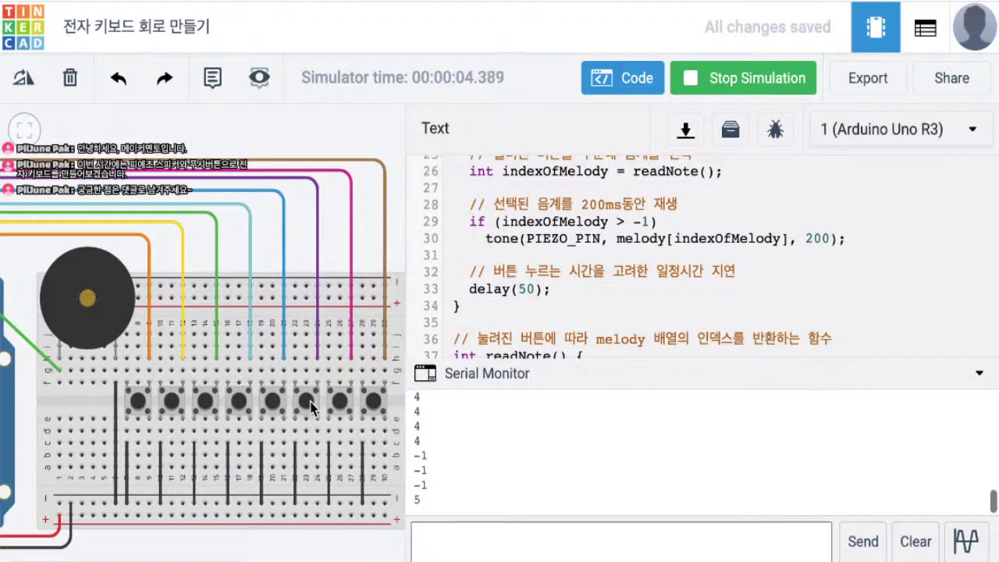
left_click(343, 403)
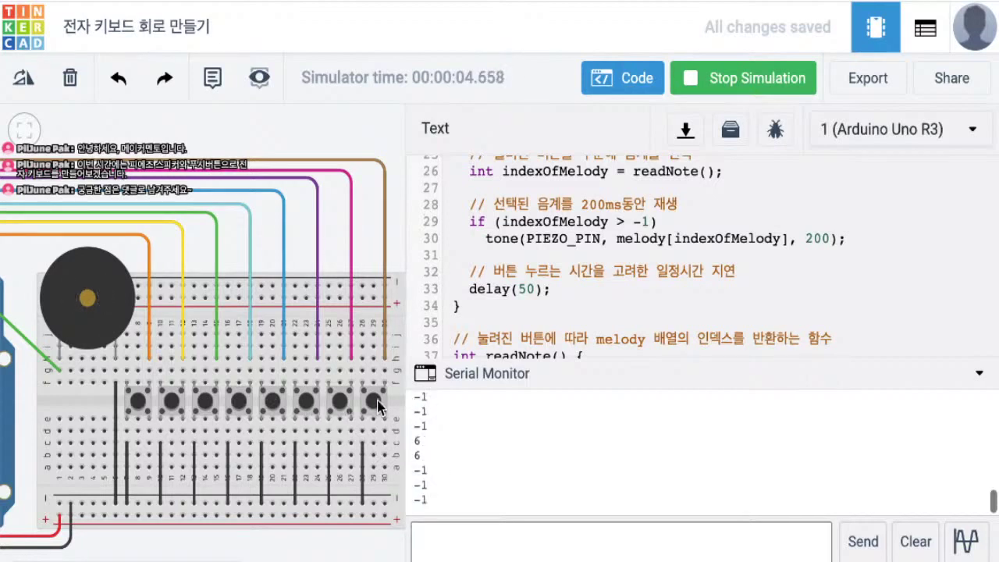
left_click(375, 403)
left_click(734, 84)
- Collapse the Serial Monitor and highlight INPUT_PULLUP in the pinMode call of setup() to review the pin mode
left_click(602, 375)
scroll(619, 294, "up", 3)
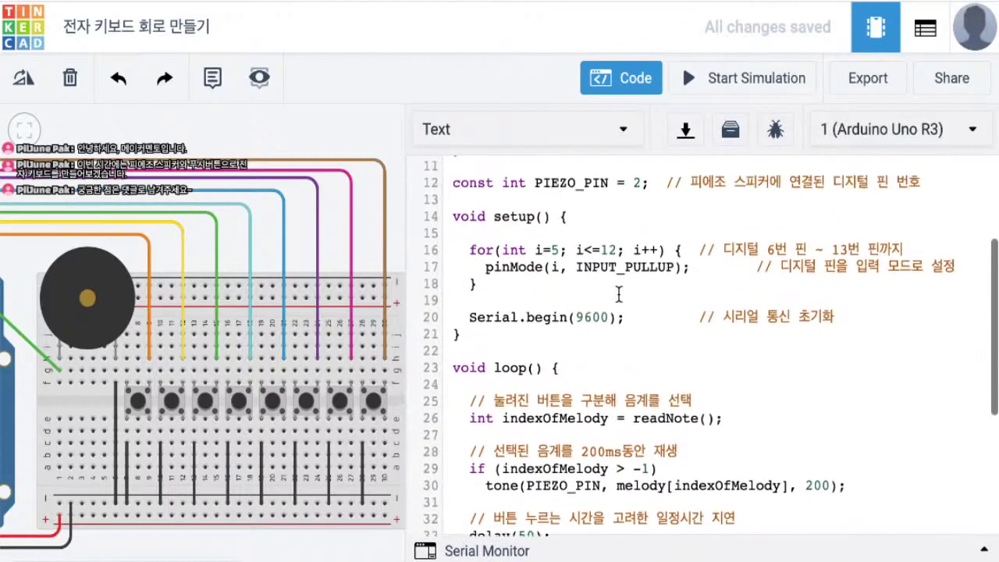
scroll(618, 294, "up", 1)
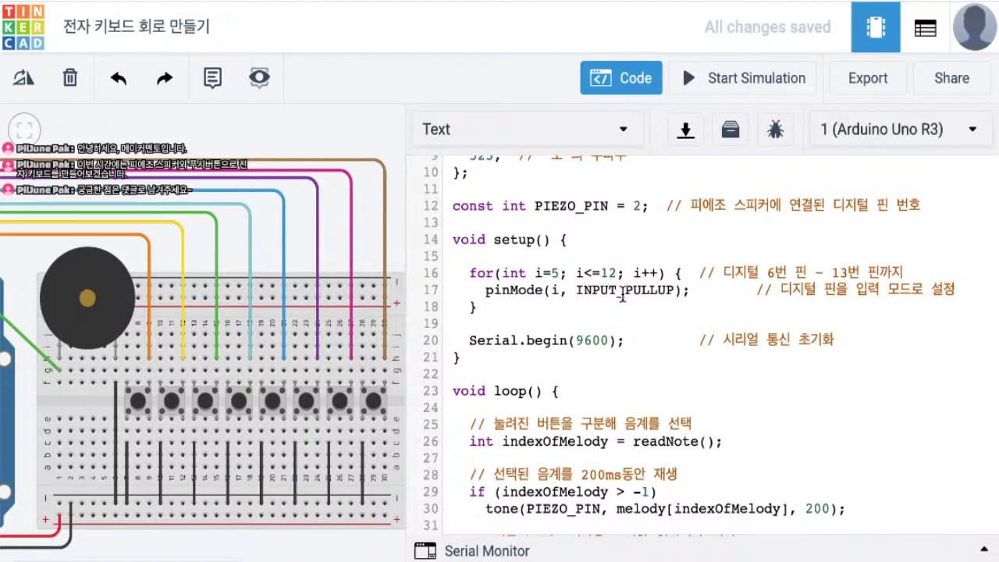
double_click(619, 290)
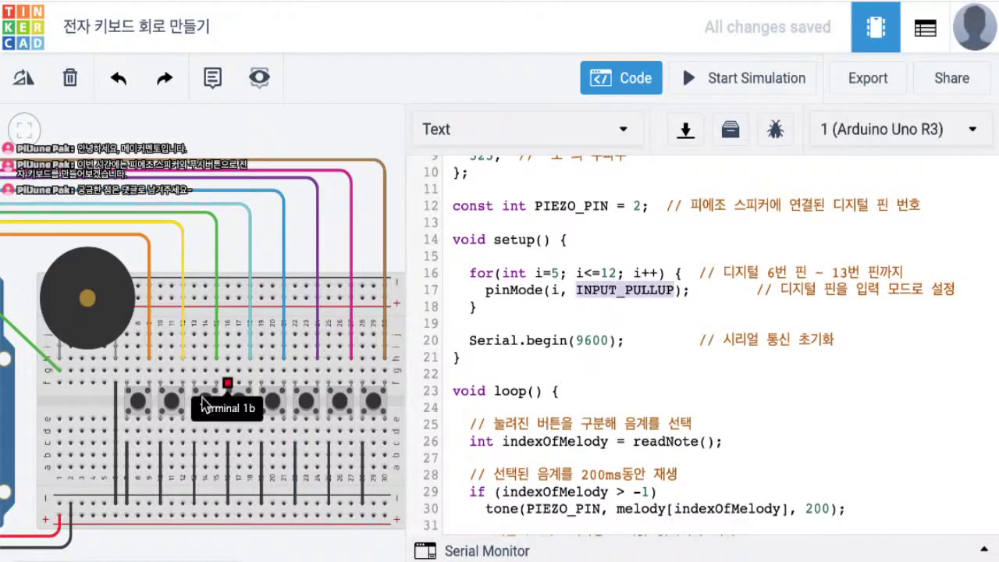
- Hide the code editor and bring the Arduino and the whole breadboard into view to review the finished wiring
left_click(625, 82)
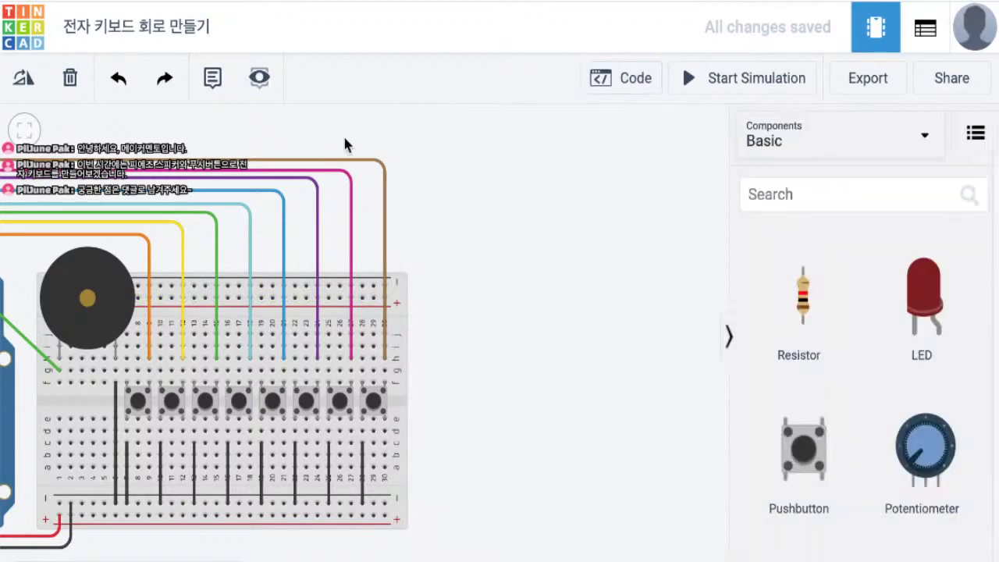
left_click_drag(390, 134, 553, 121)
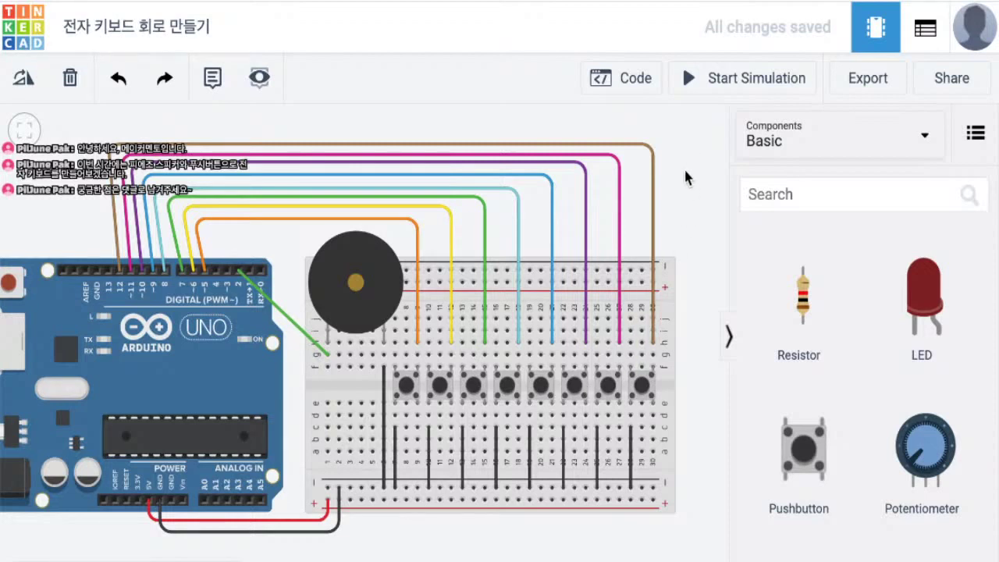
left_click_drag(686, 178, 698, 178)
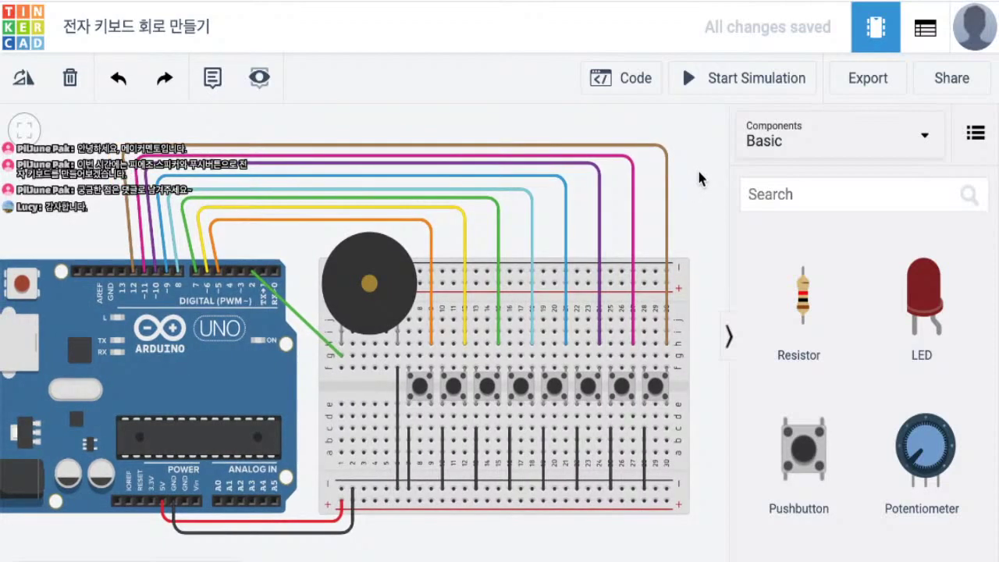